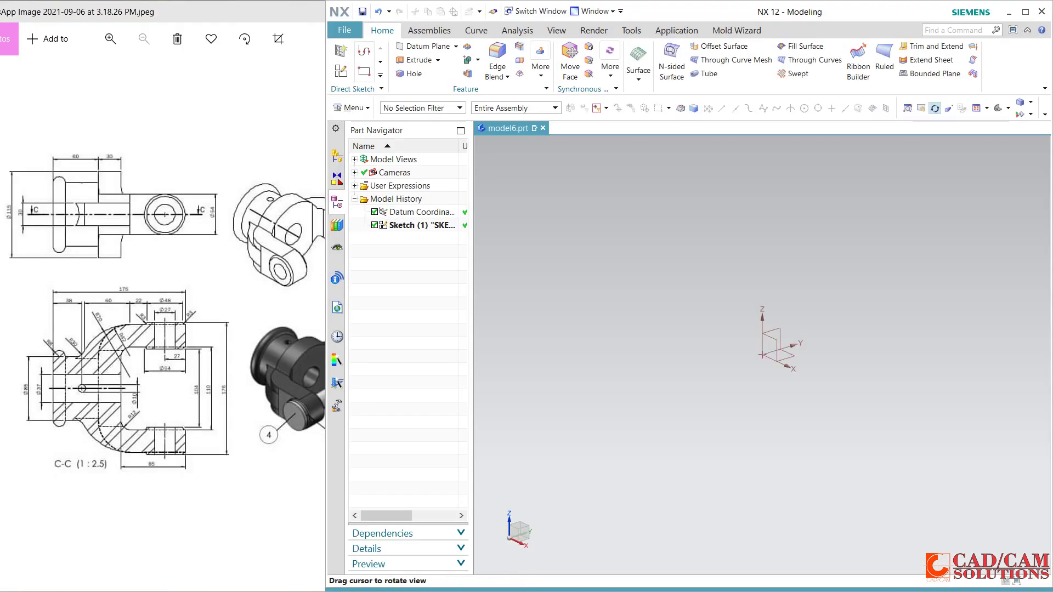
- Create a new sketch on the datum coordinate system's XY plane
click(345, 81)
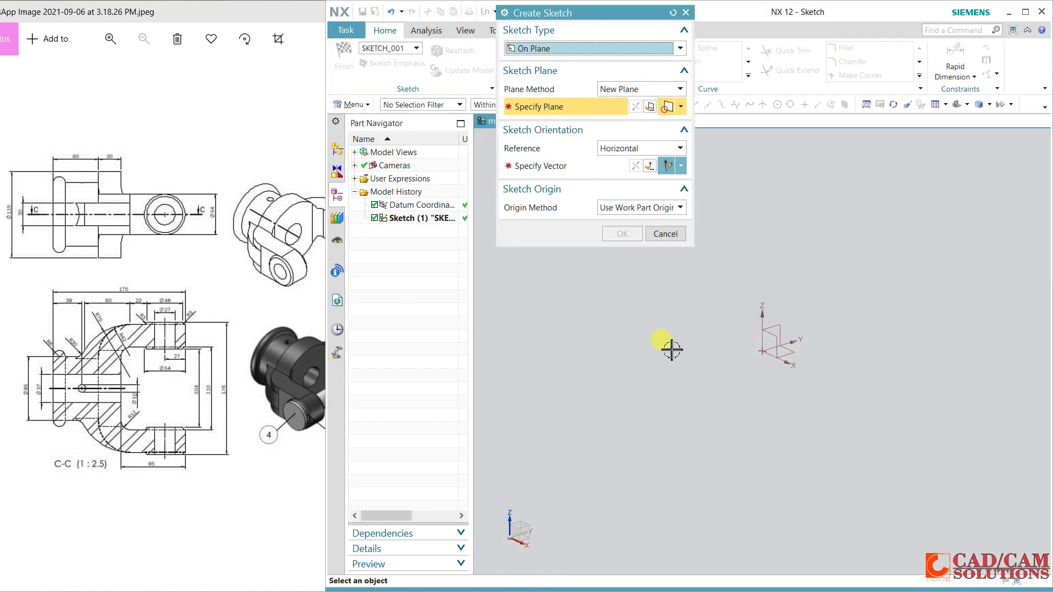
click(792, 353)
click(622, 233)
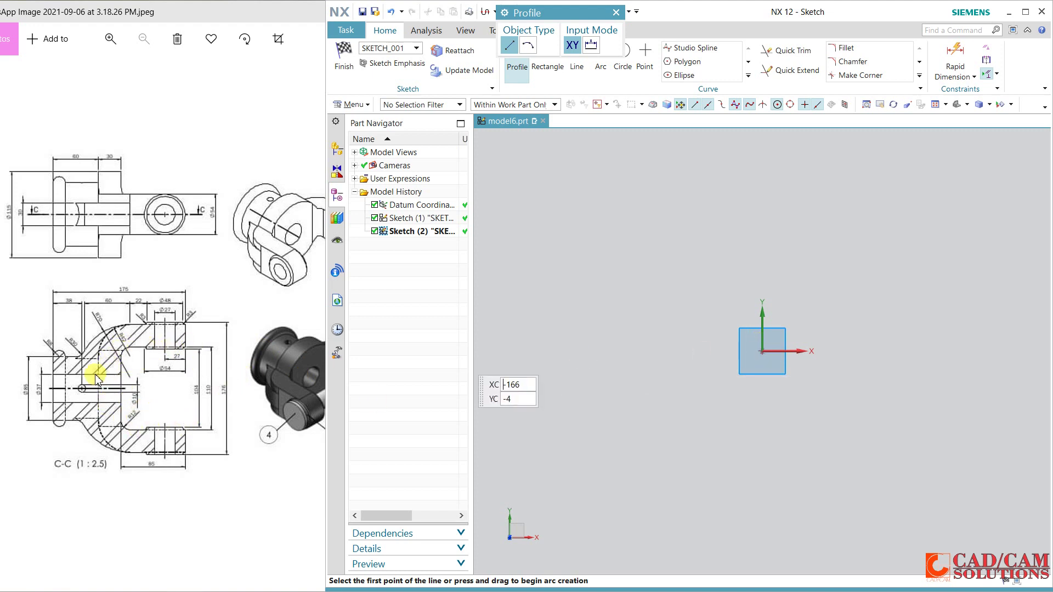
- Sketch a rectangle about 79 mm wide and 99 mm high around the sketch origin
click(547, 57)
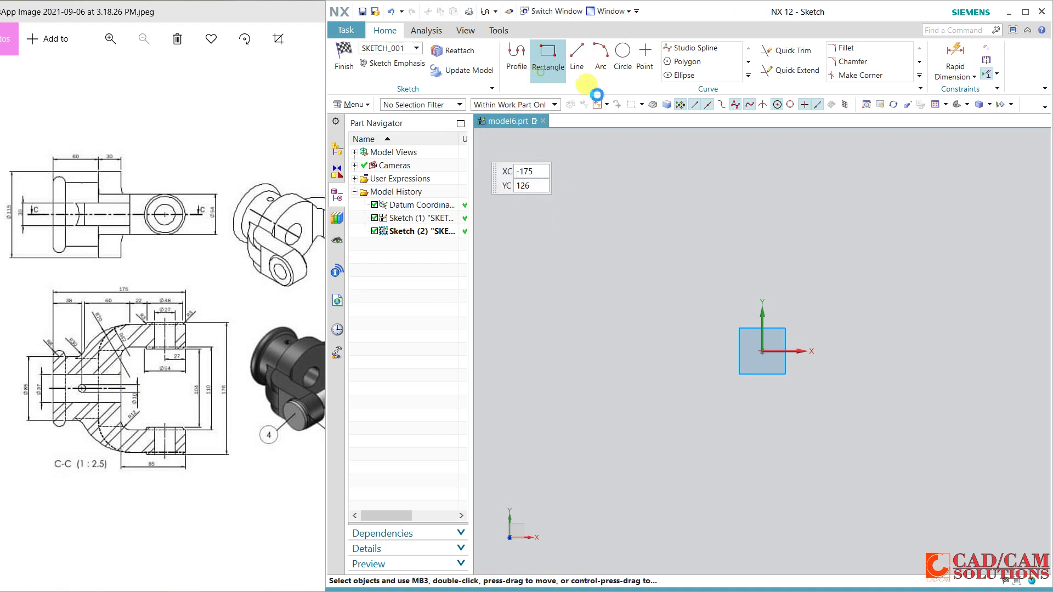
click(732, 276)
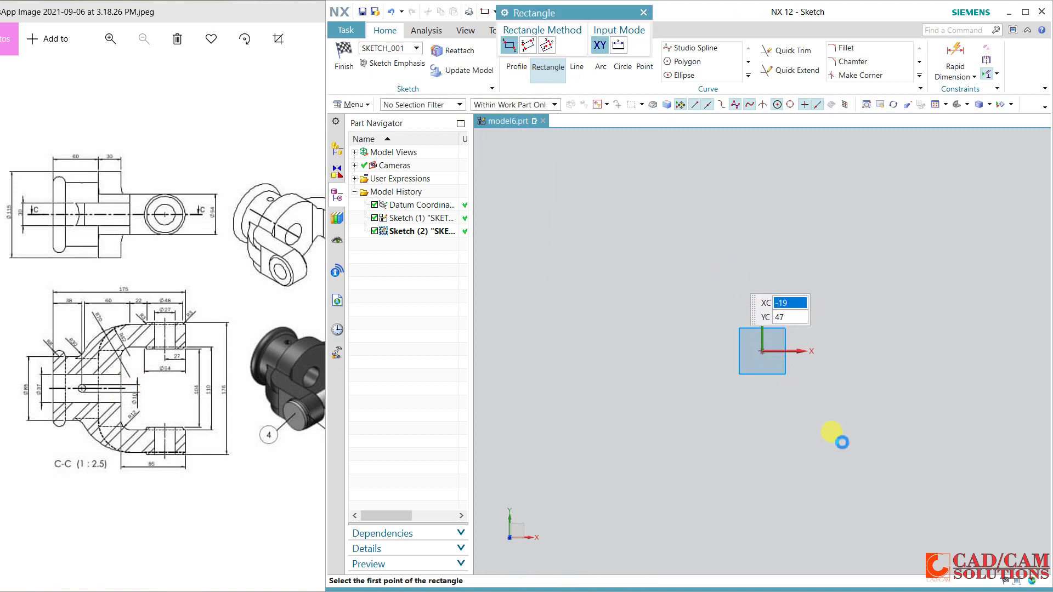
click(859, 435)
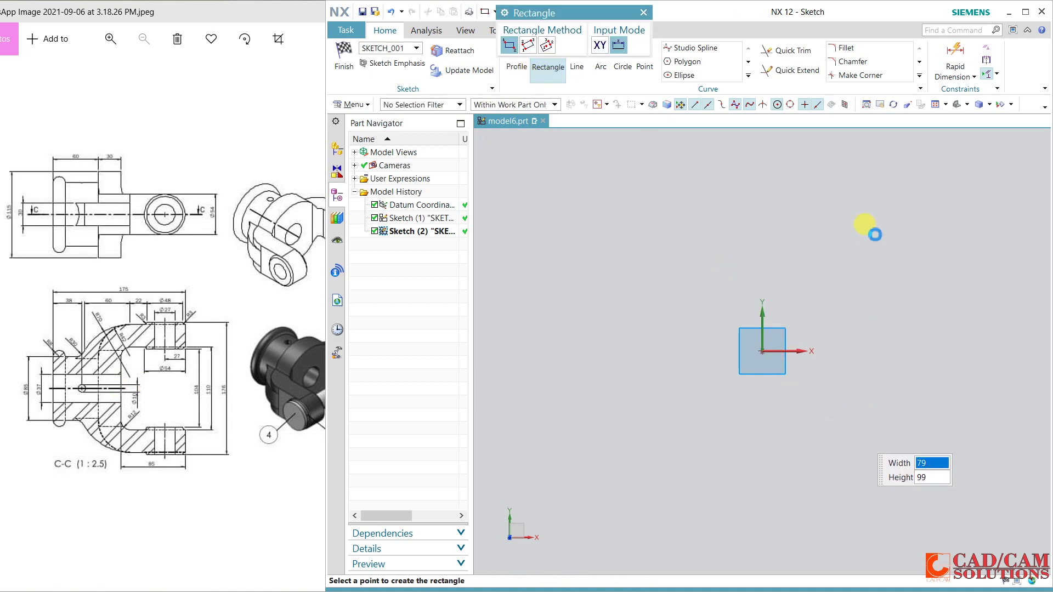
key(Escape)
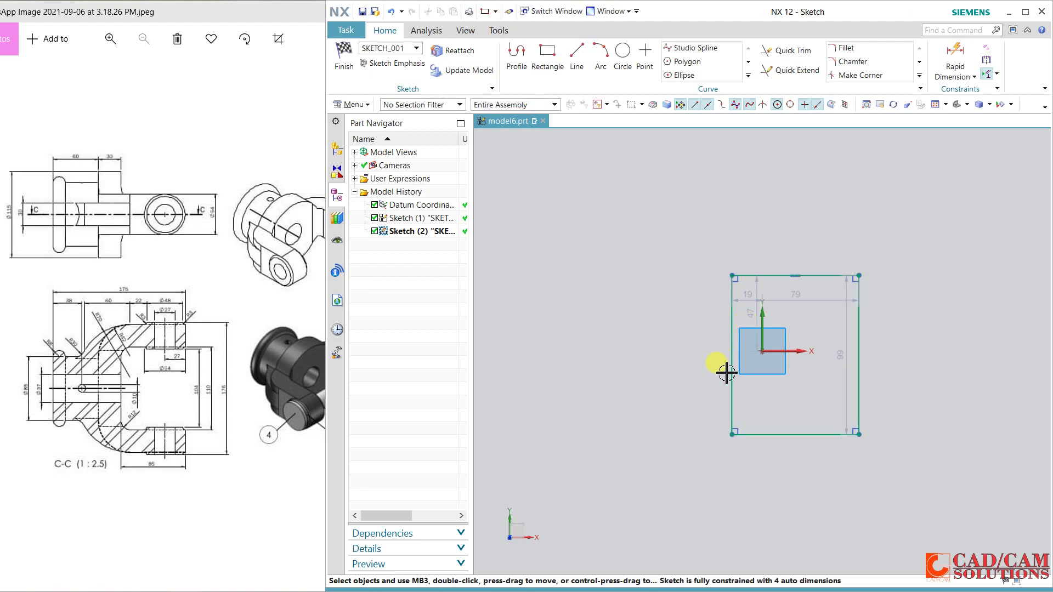
- Make the midpoint of the rectangle's left edge coincident with the sketch origin
click(735, 359)
click(764, 353)
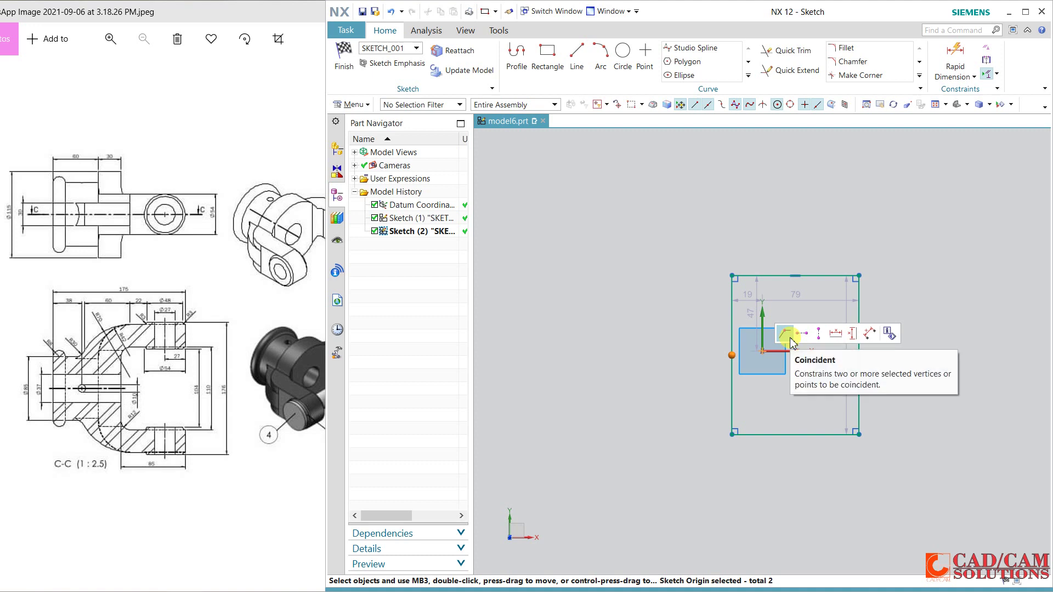
click(785, 329)
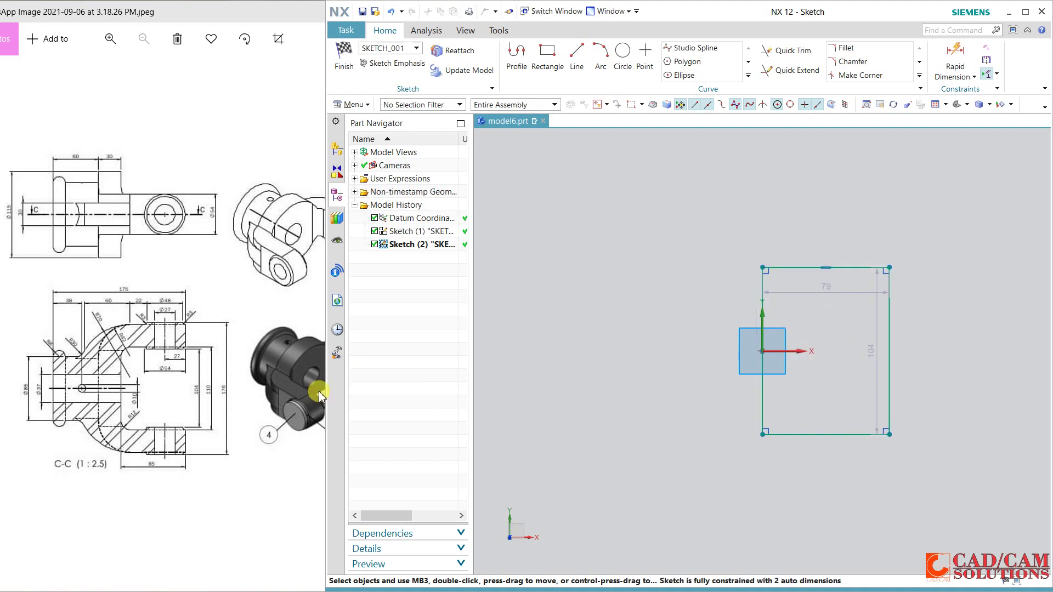
- Set the rectangle's height to 110 mm and its width to 85 mm
double_click(873, 364)
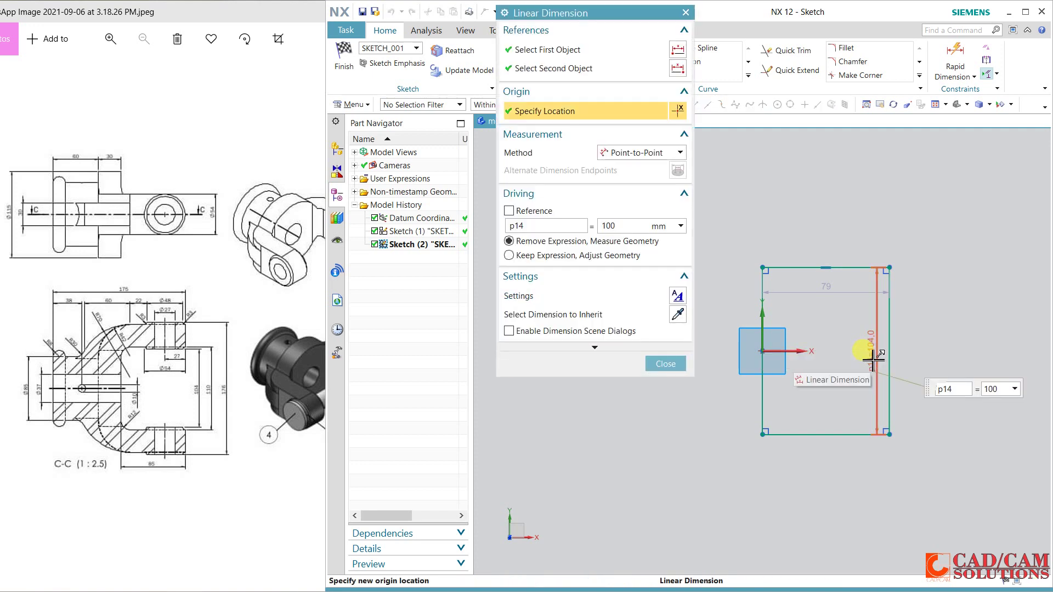
text(100)
key(Return)
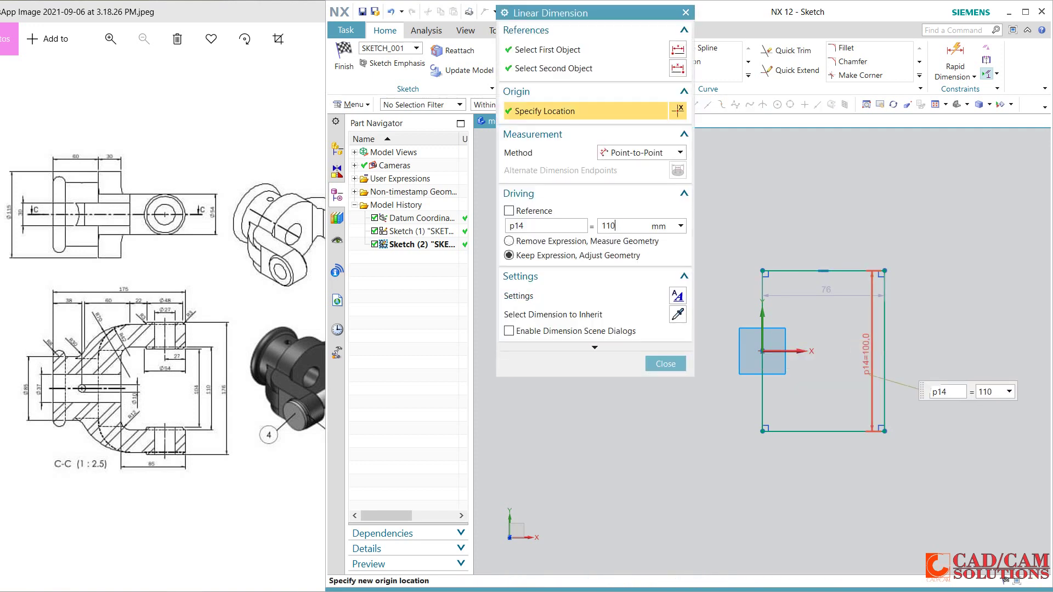
key(Return)
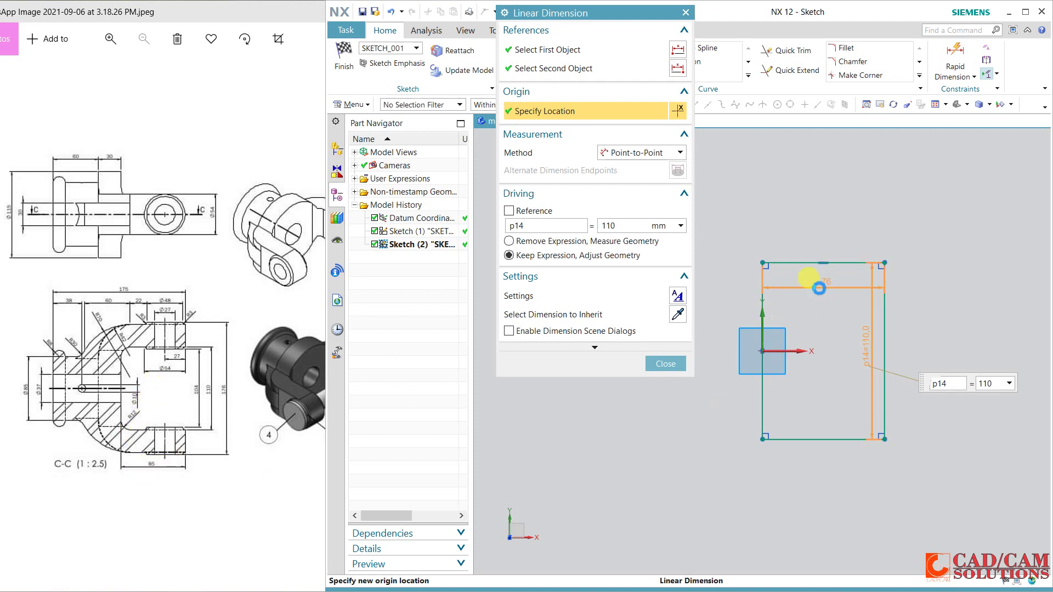
double_click(812, 282)
text(85)
key(Return)
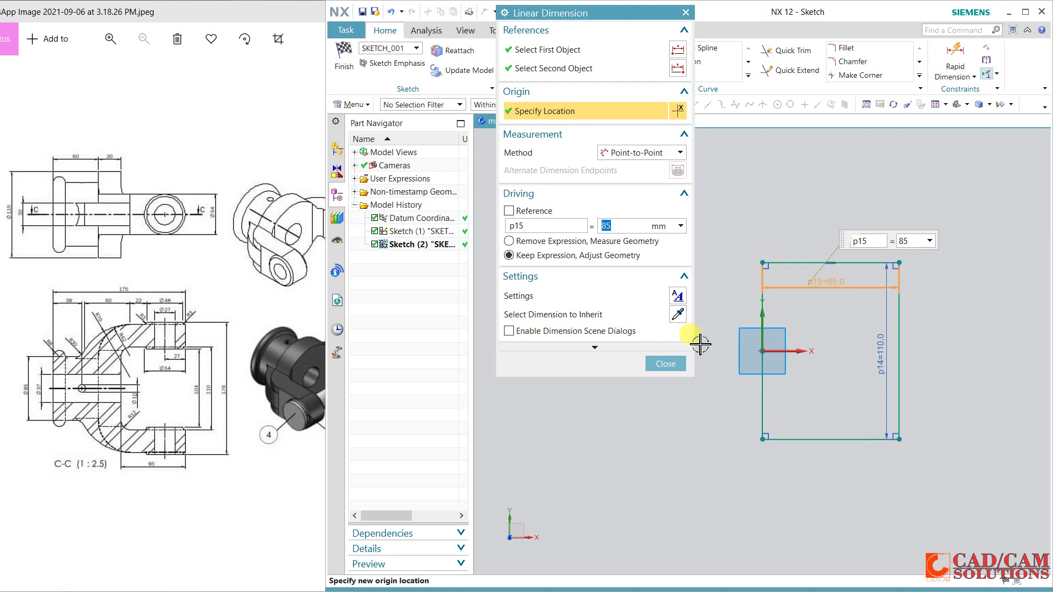
click(666, 363)
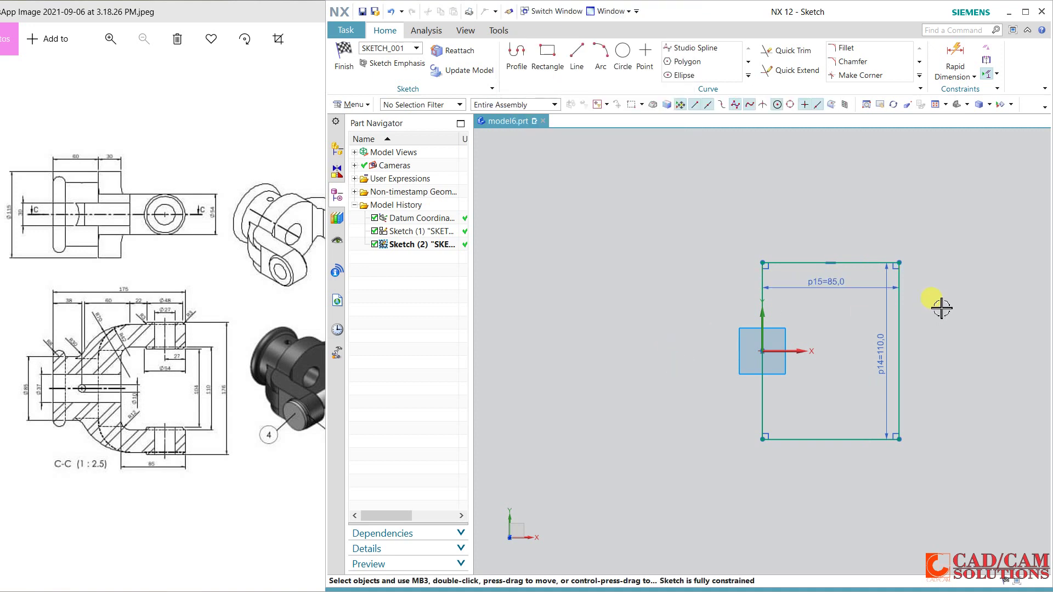
- Convert the rectangle's right edge to a reference line and draw an outer C-shaped outline about 121 by 149 mm joining its two right corners
click(898, 305)
click(869, 267)
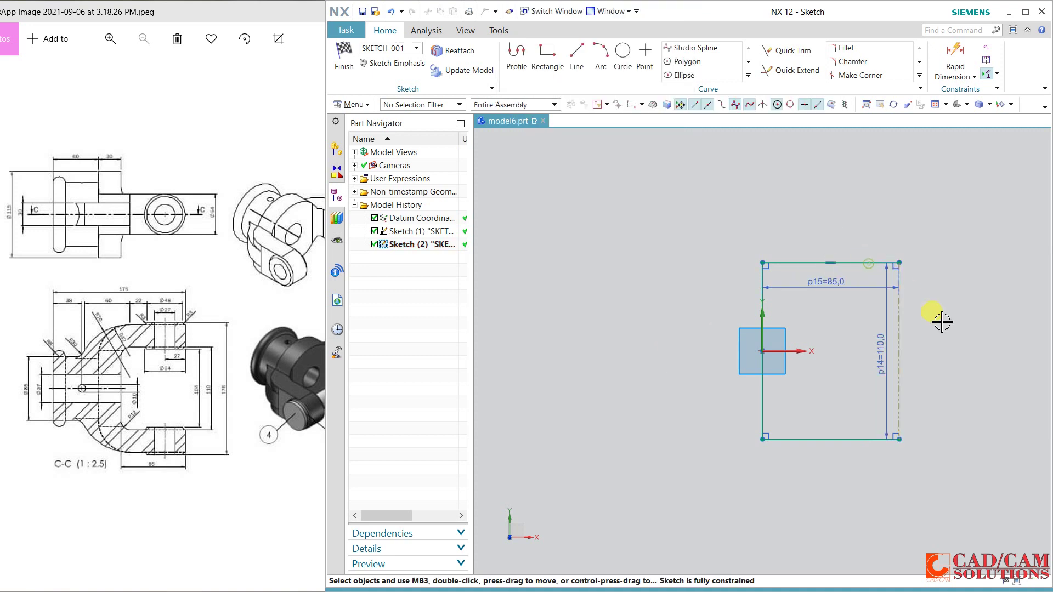
click(516, 55)
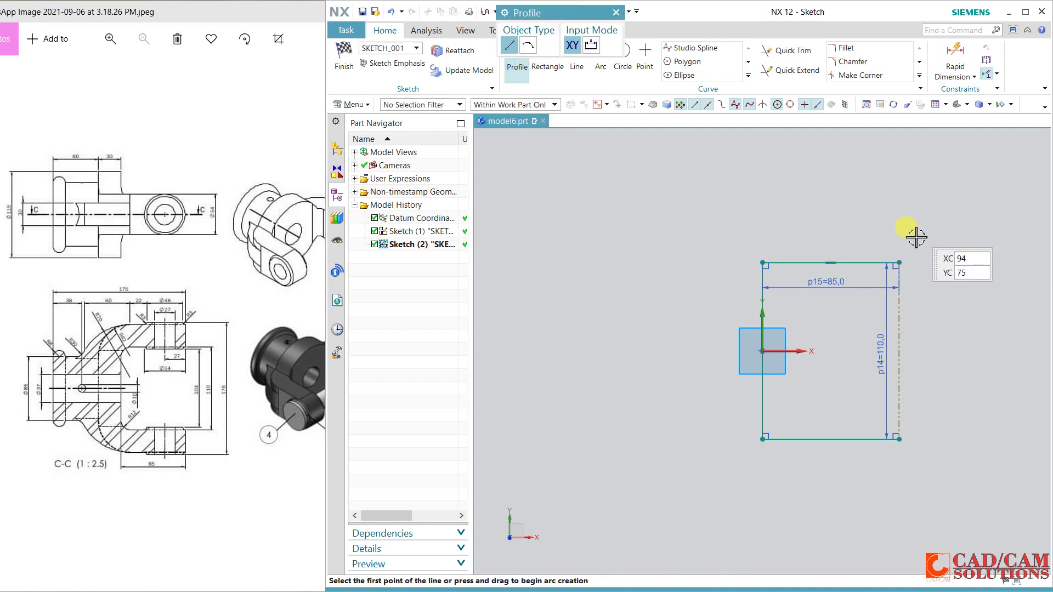
click(898, 263)
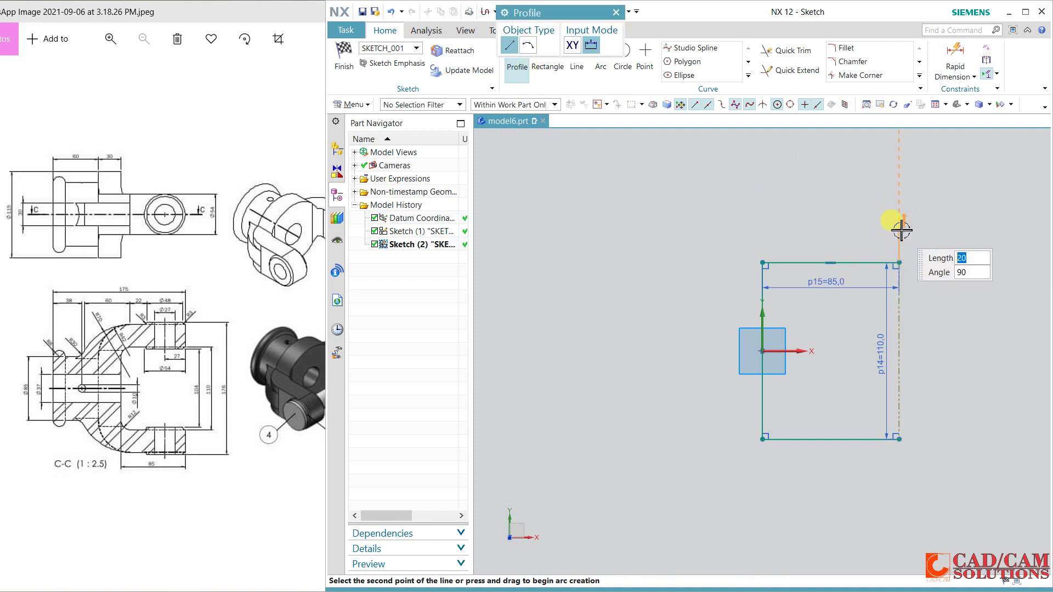
click(897, 223)
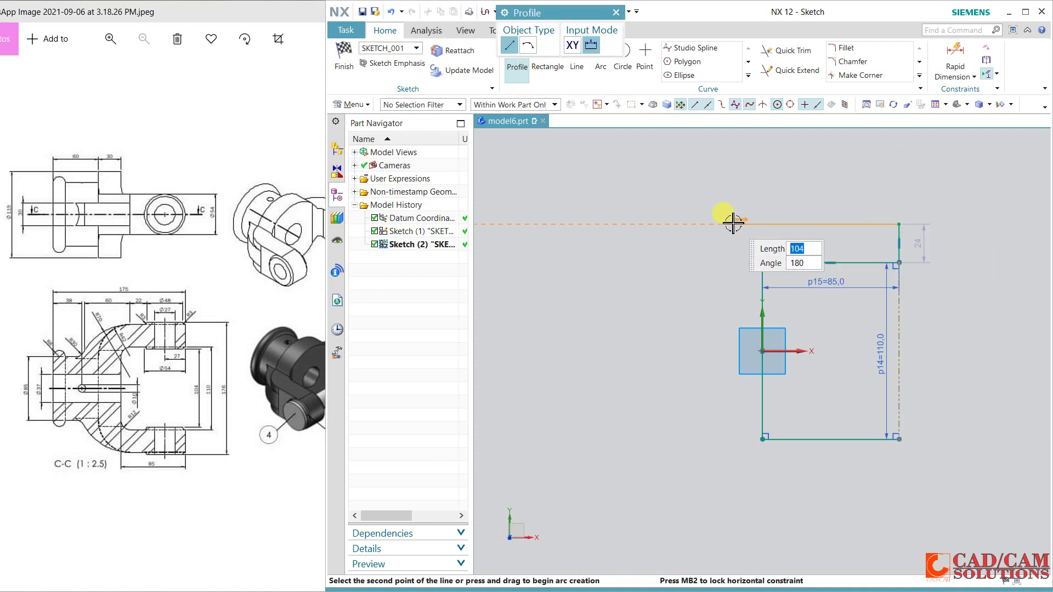
click(704, 223)
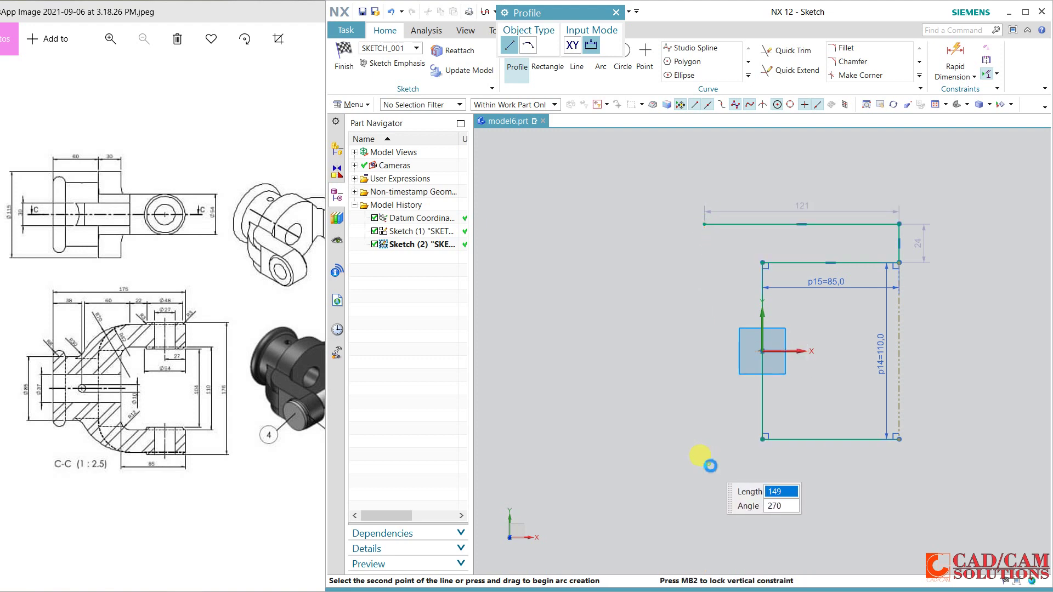
click(704, 464)
click(899, 464)
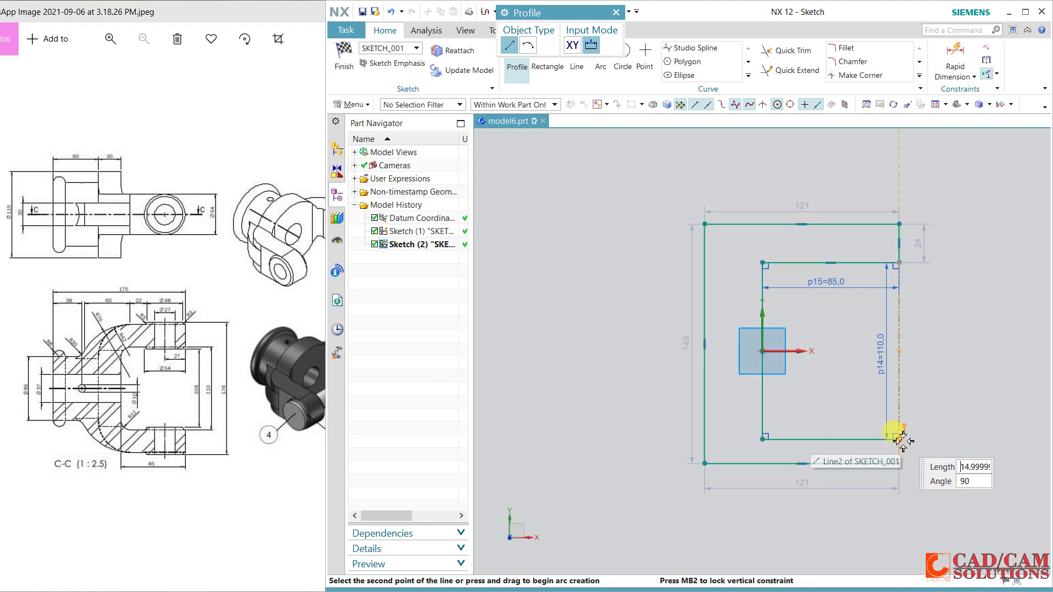
click(900, 440)
key(Escape)
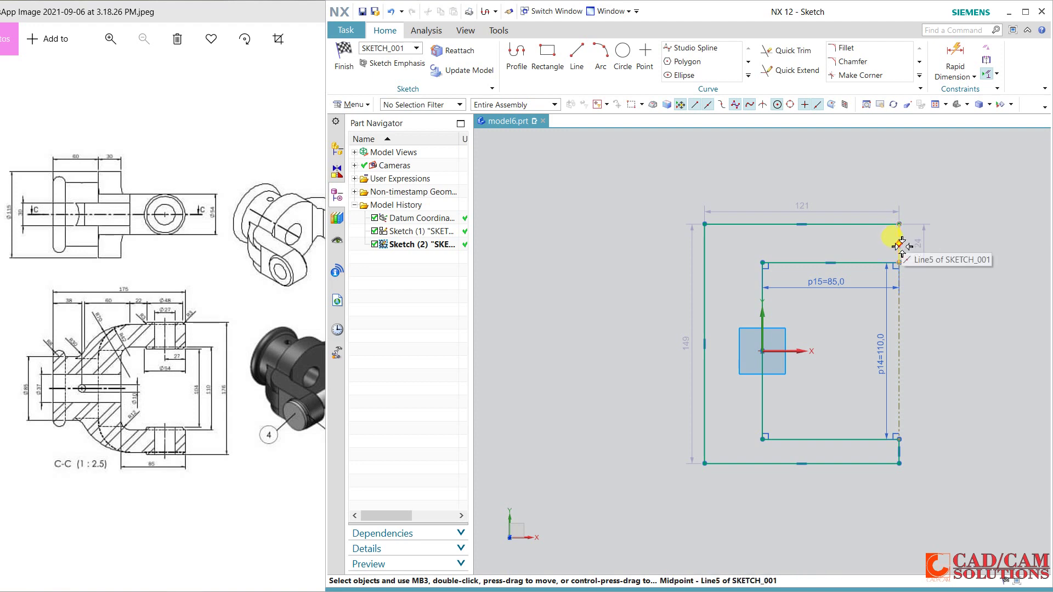
click(899, 247)
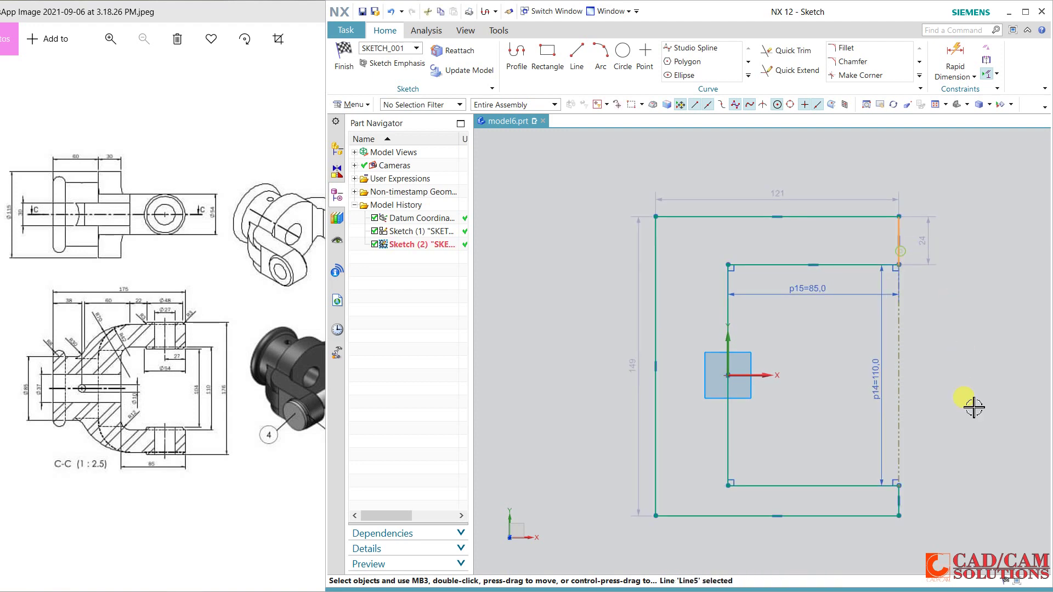
click(896, 501)
scroll(896, 501, up, 3)
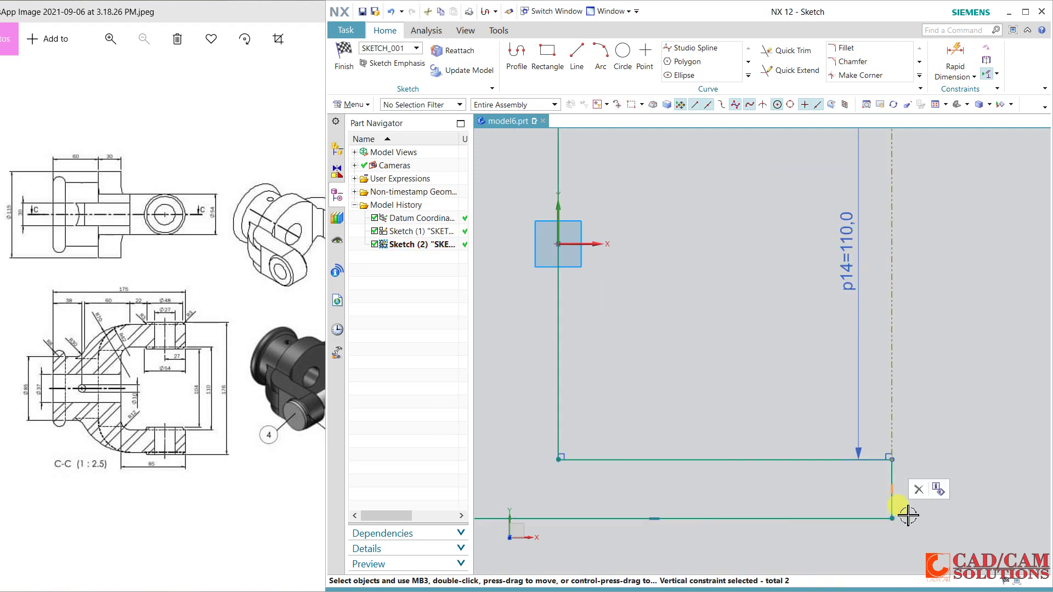
key(Escape)
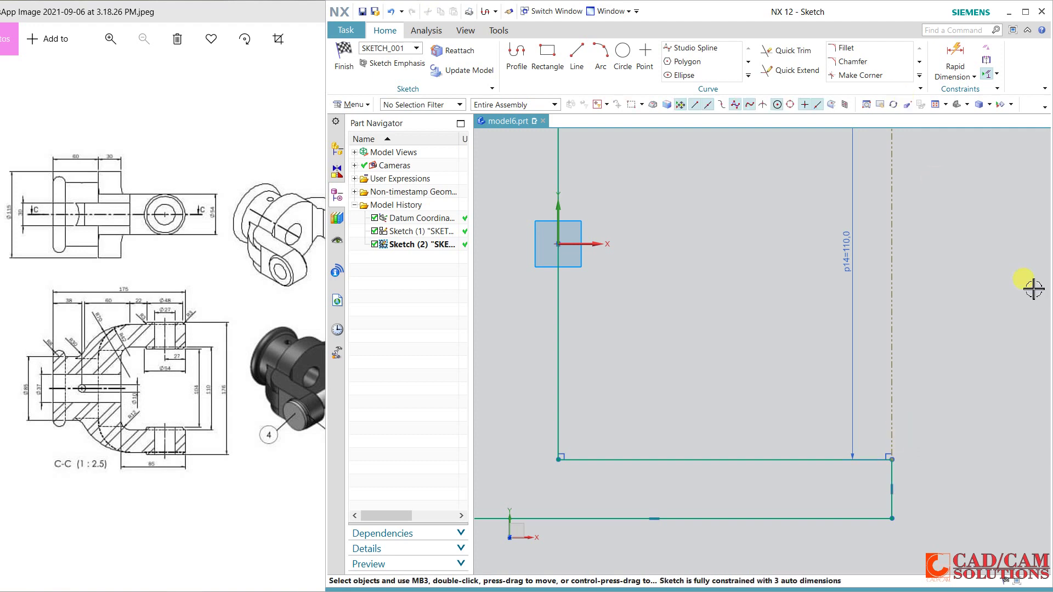
- Set the length of the upper arm's short vertical end line to 33 mm
scroll(778, 363, down, 1)
scroll(779, 363, down, 2)
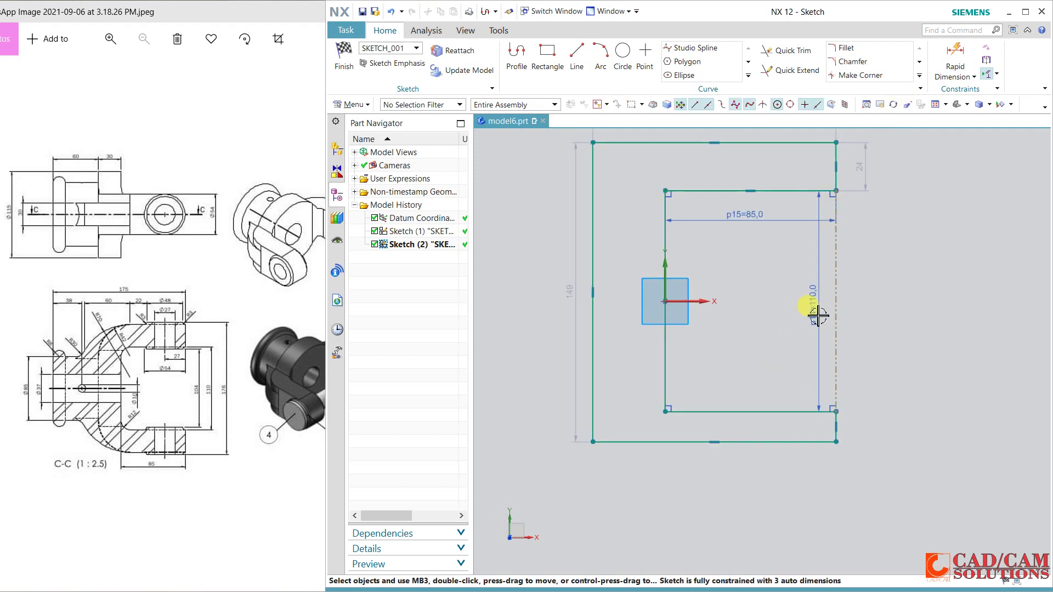
double_click(859, 165)
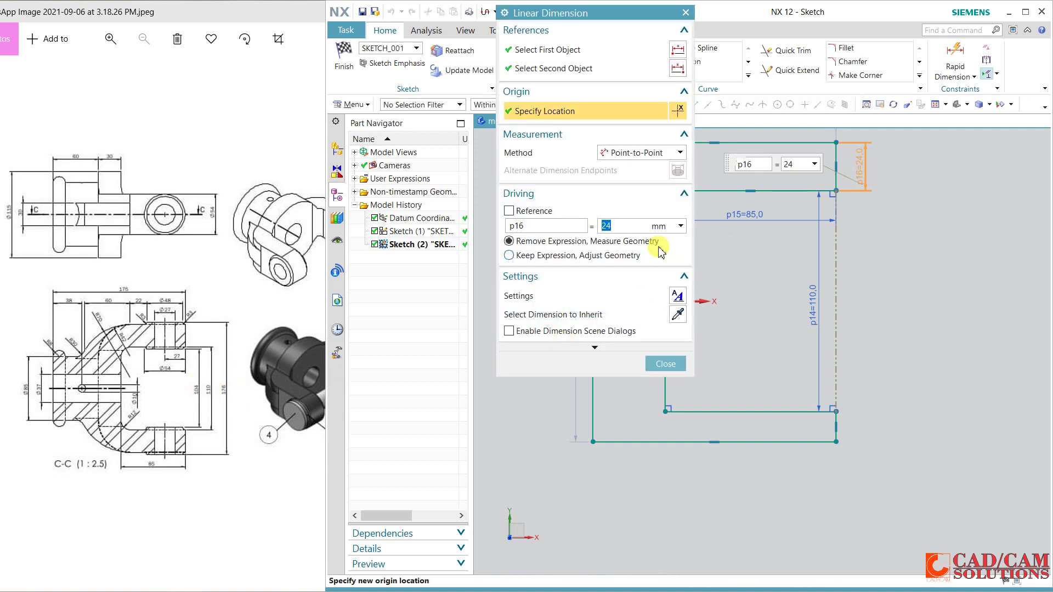
text(33)
key(Return)
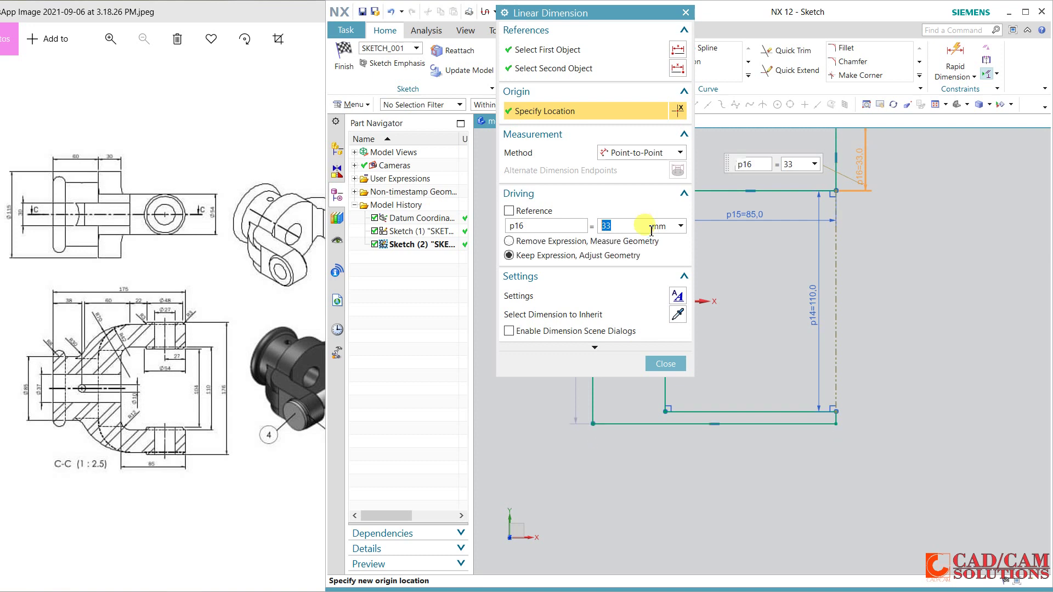
click(650, 364)
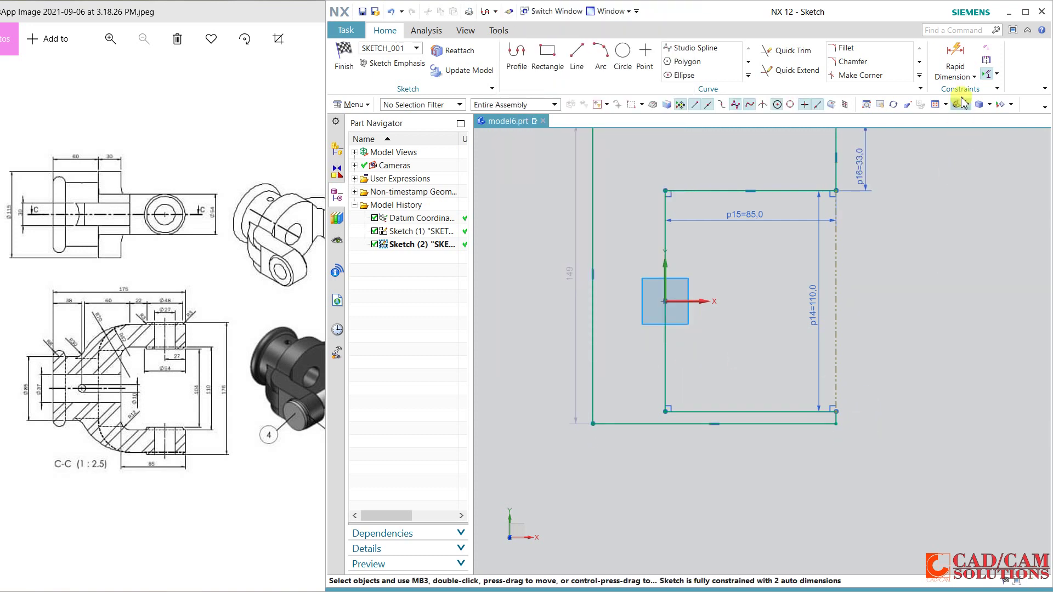
- Dimension the lower arm's short vertical end line at 33 mm
click(955, 60)
scroll(841, 423, up, 7)
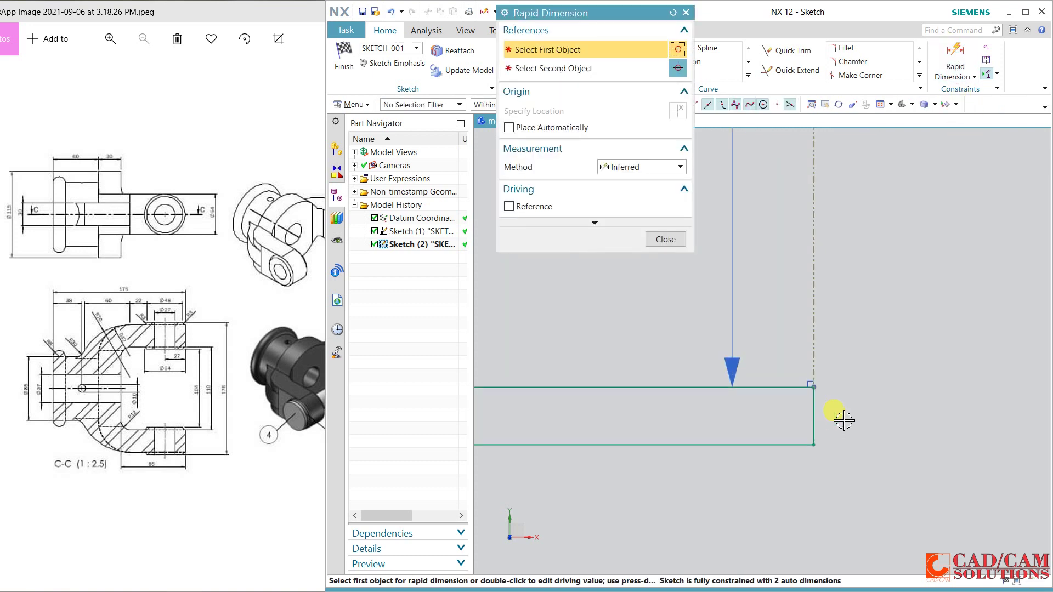
click(816, 410)
click(851, 406)
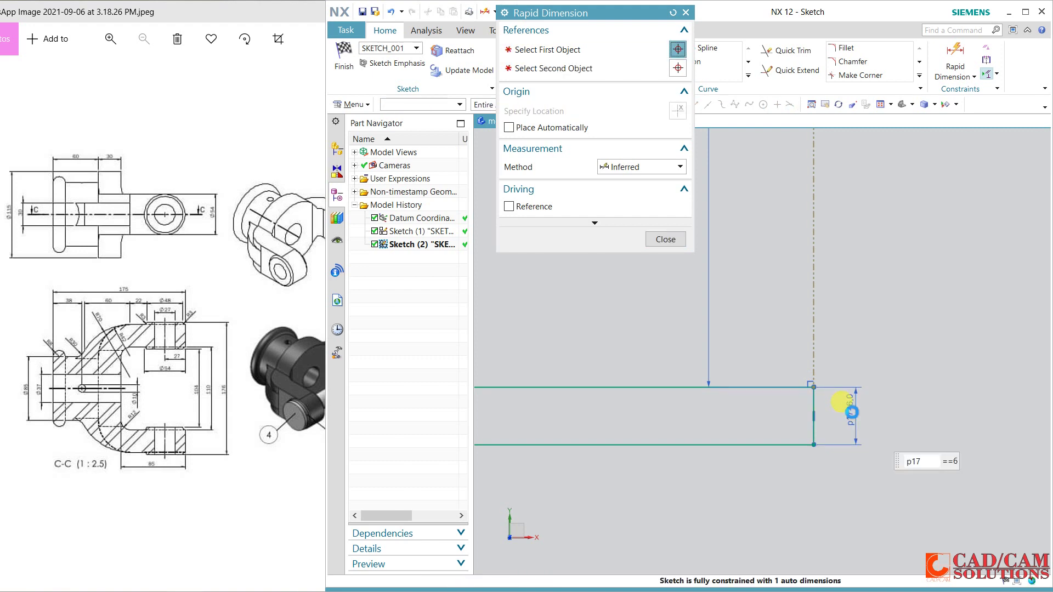
text(33)
key(Return)
click(677, 242)
- Dimension the distance between the inner and outer left vertical lines at 33 mm
scroll(789, 329, down, 2)
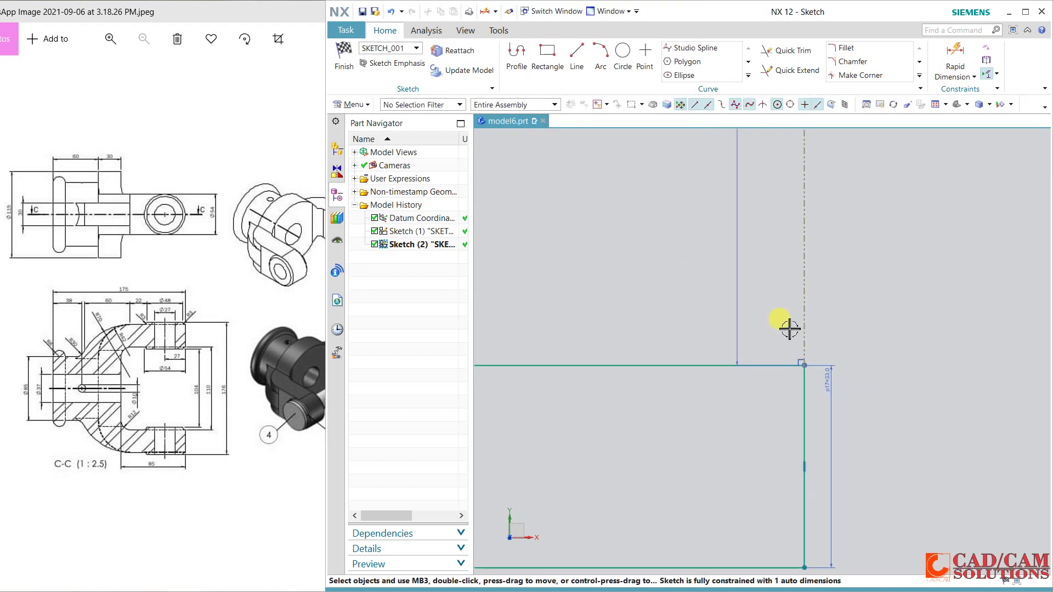
scroll(789, 329, down, 4)
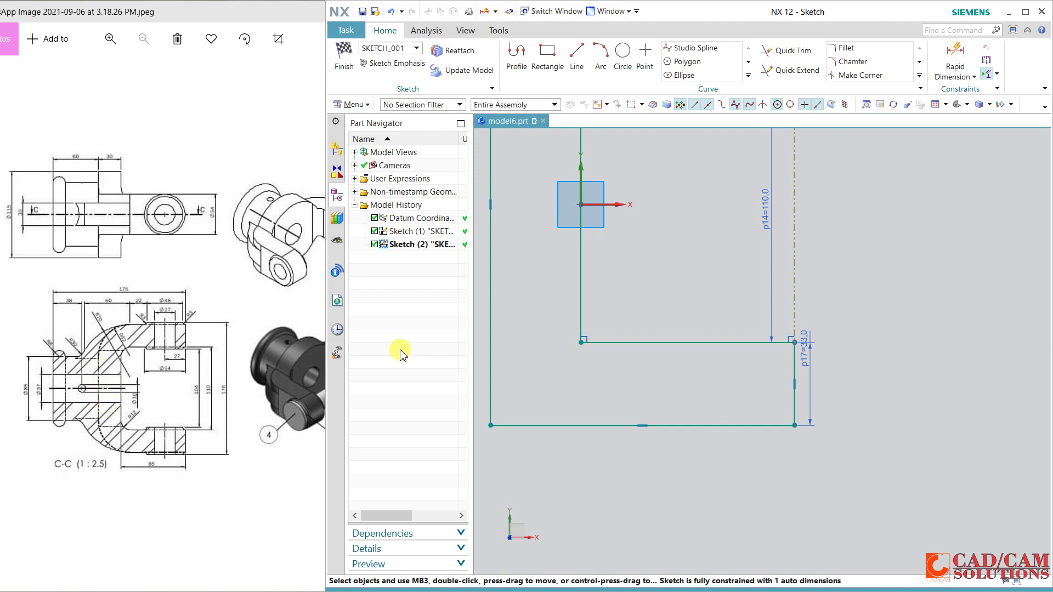
scroll(878, 232, down, 2)
click(955, 60)
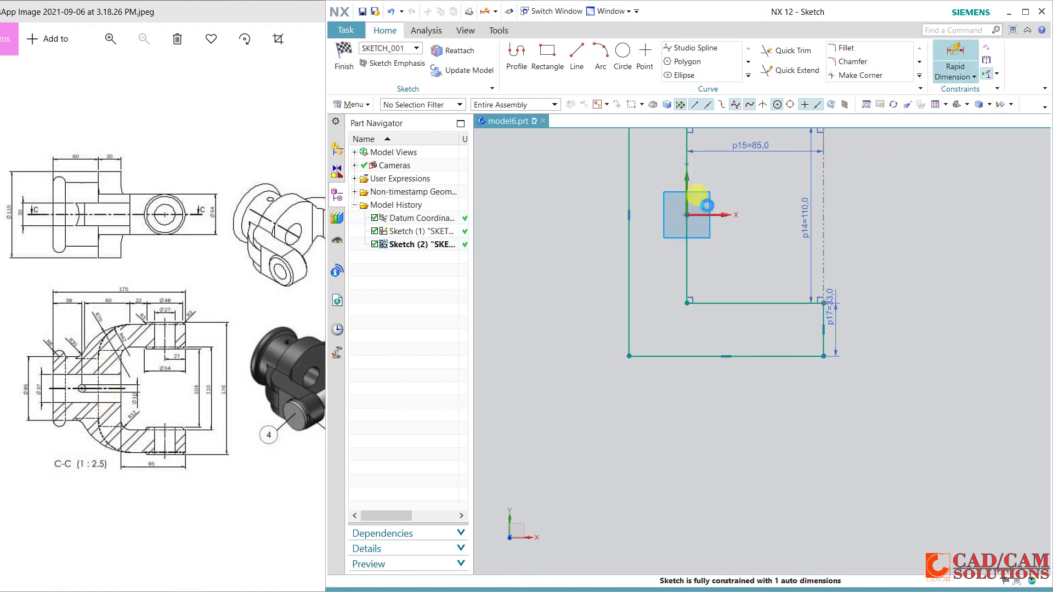
click(685, 273)
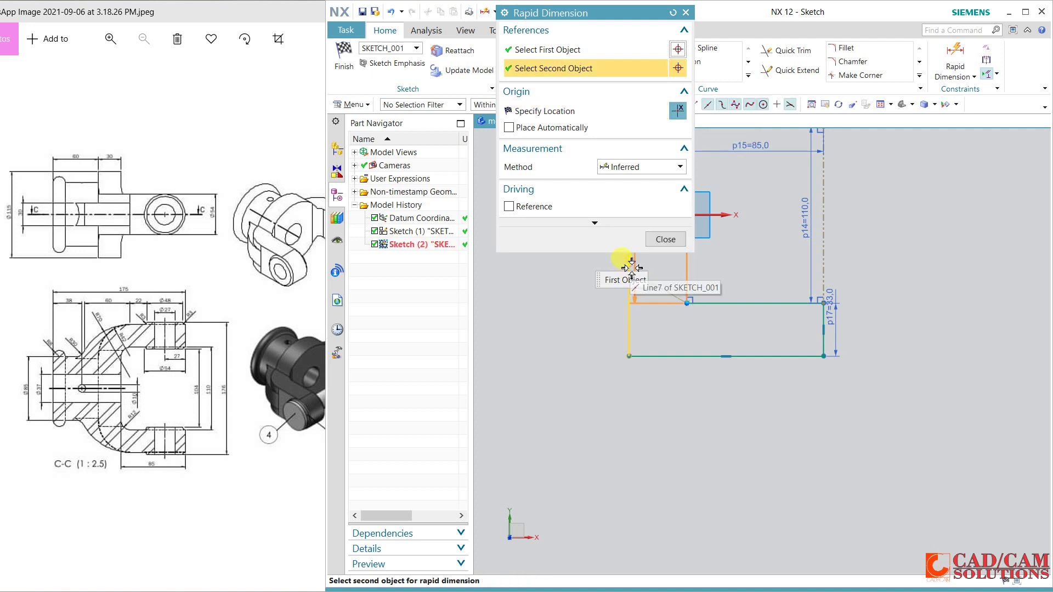
click(662, 308)
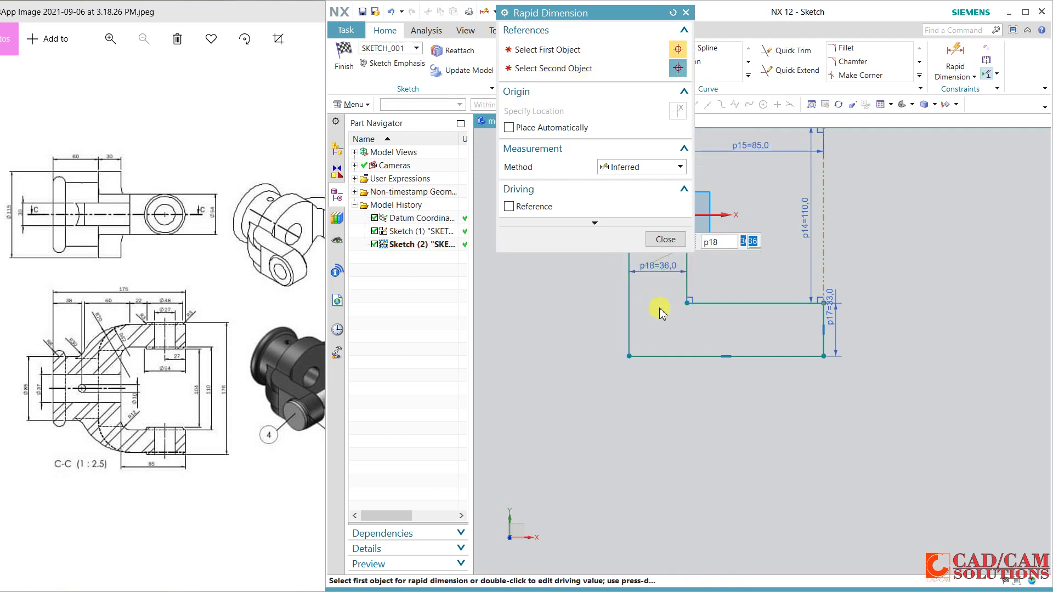
click(665, 239)
scroll(674, 357, down, 2)
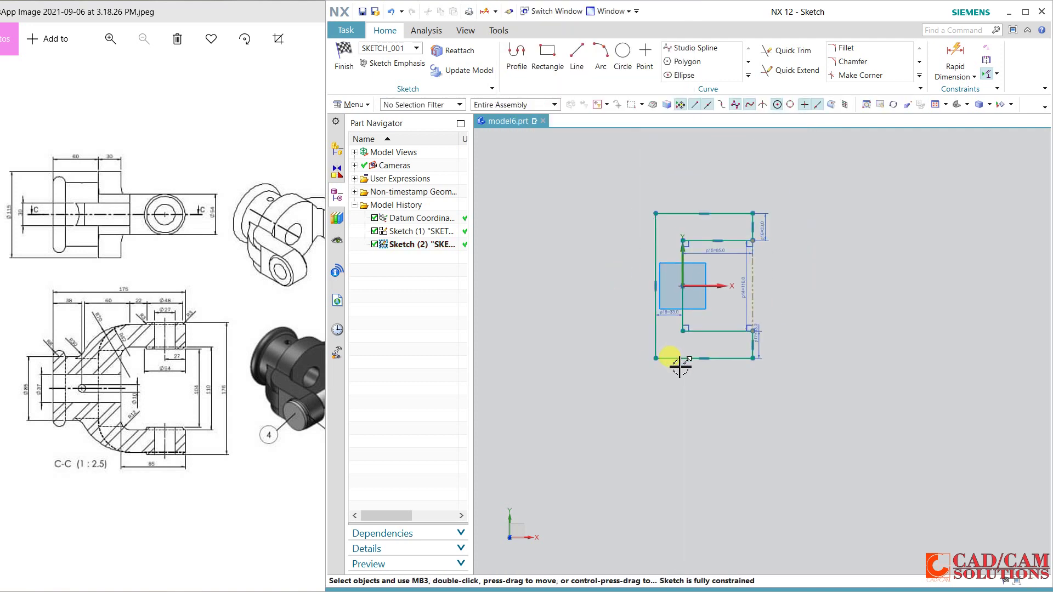
- Draw a three-sided horizontal outline about 133 by 36 mm extending left from the upper half of the outer left vertical line
scroll(608, 308, up, 2)
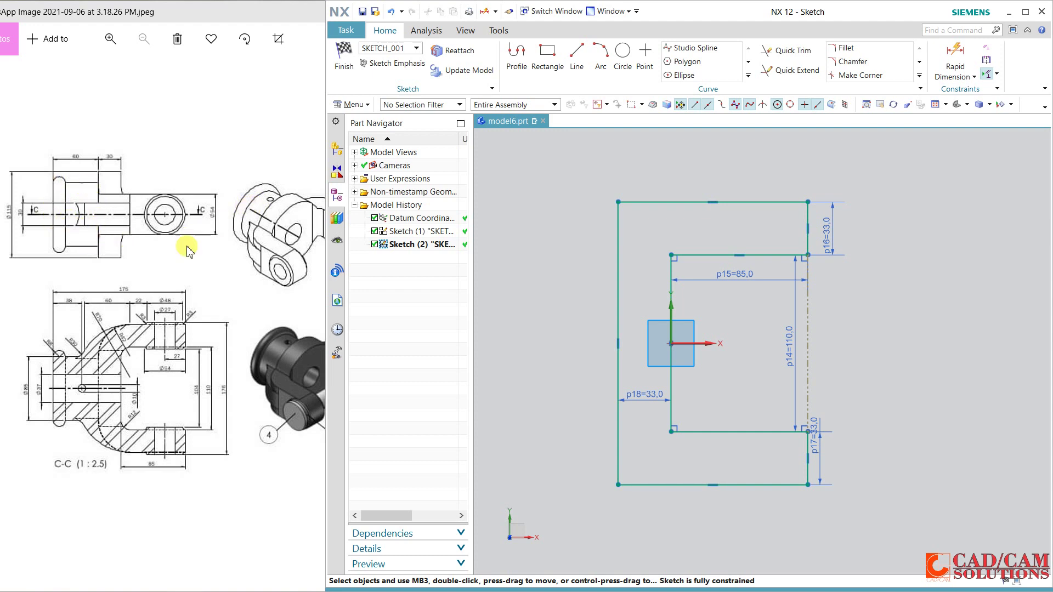
mouse_move(654, 327)
shift+middle_down()
mouse_move(789, 327)
mouse_move(764, 332)
shift+middle_up()
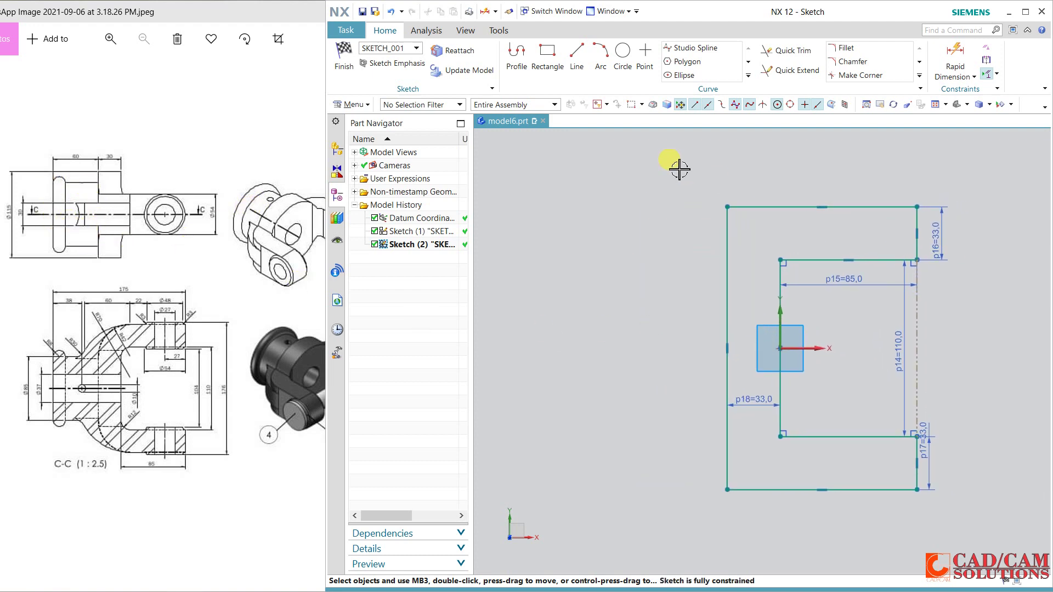
click(517, 61)
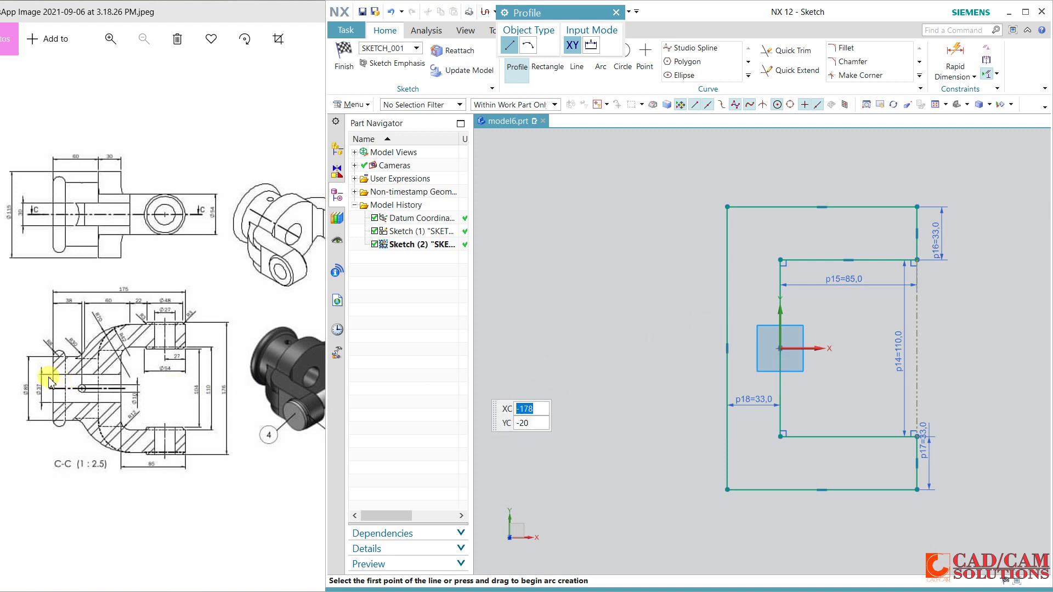
click(727, 302)
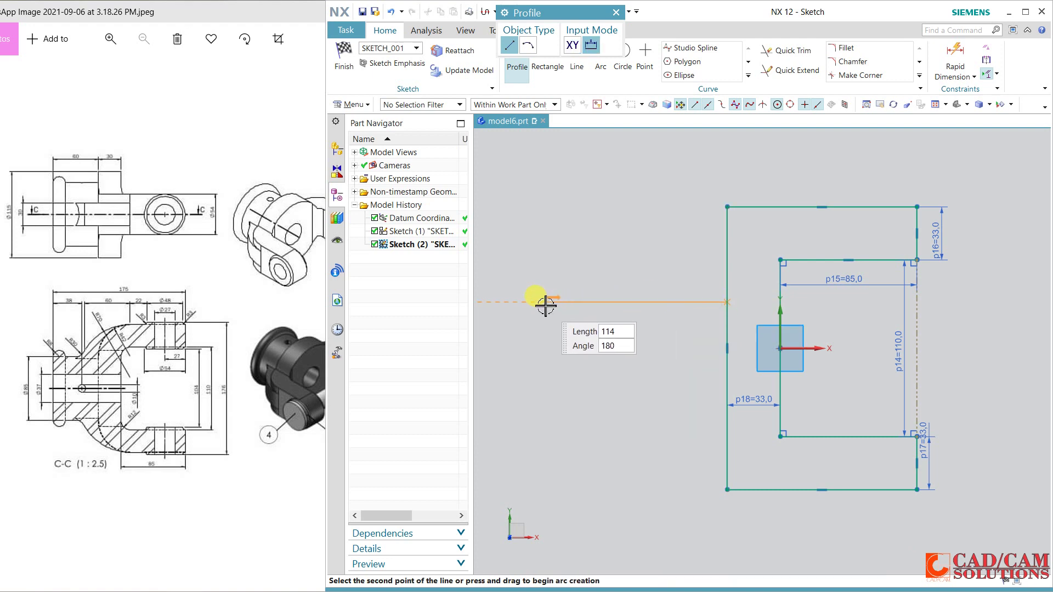
click(513, 303)
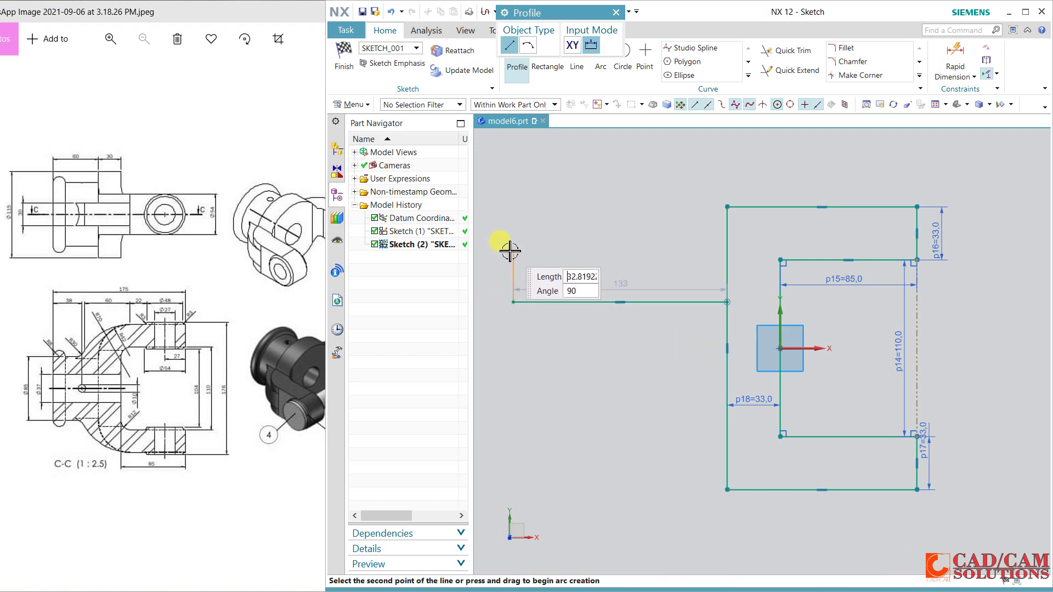
click(513, 245)
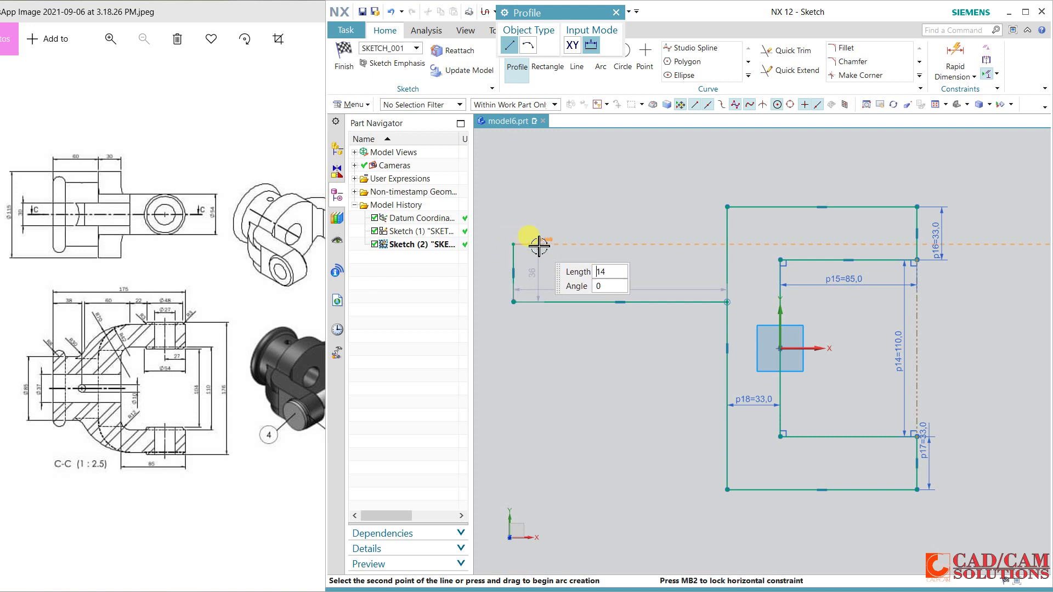
click(727, 245)
key(Escape)
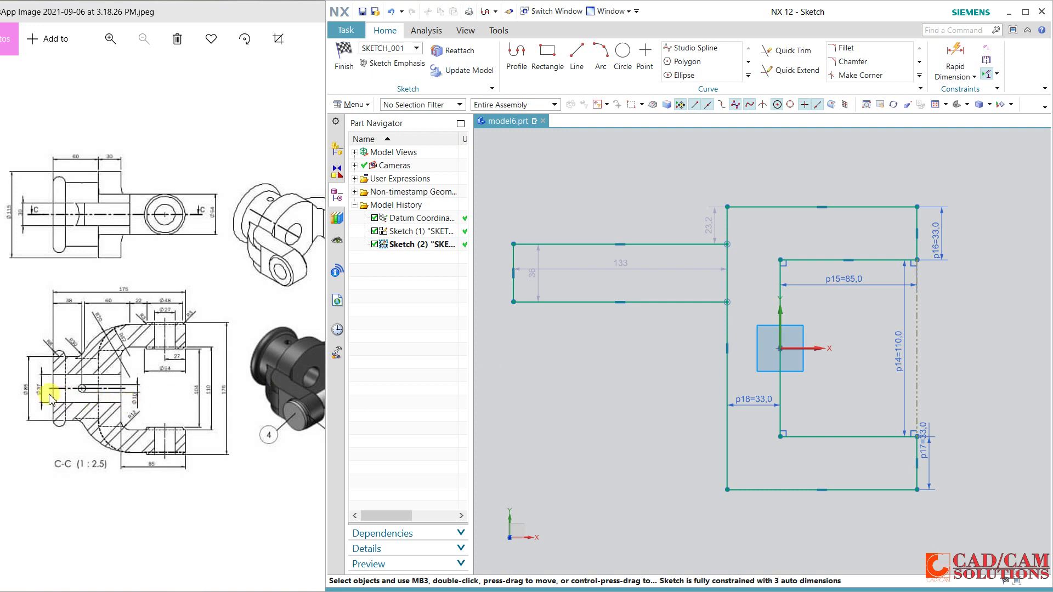
- Dimension the distance from the X axis to the left extension's lower horizontal line at 37/2 mm
click(954, 60)
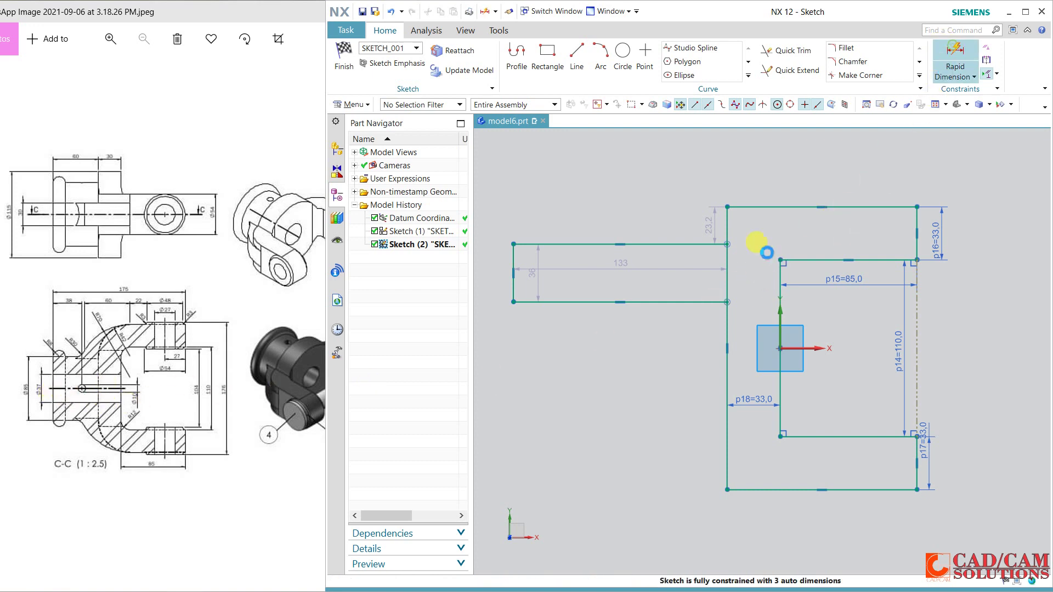
click(696, 302)
click(780, 346)
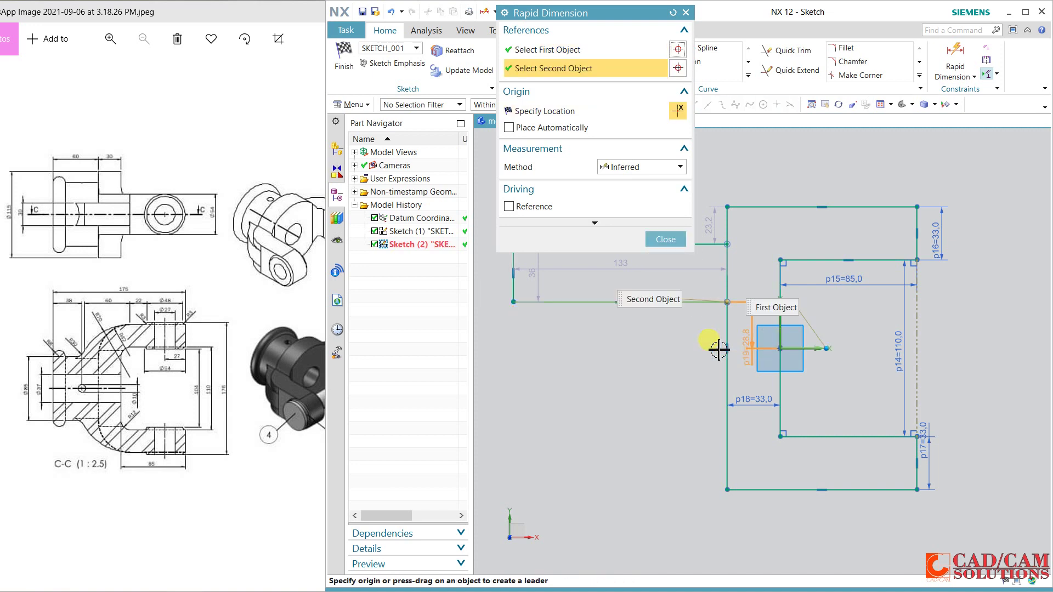
click(680, 329)
click(609, 361)
text(37)
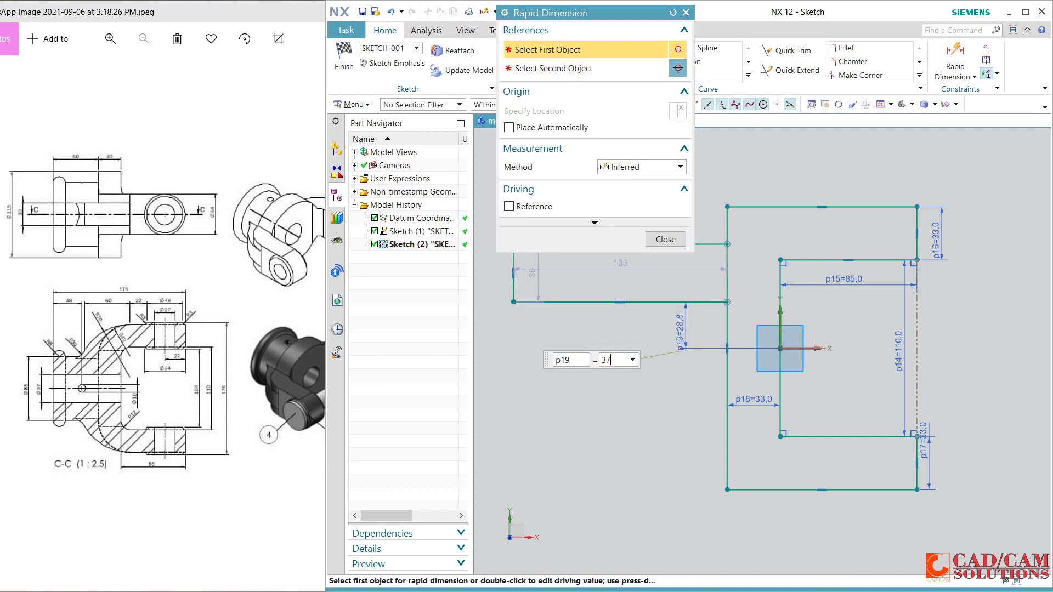
key(Return)
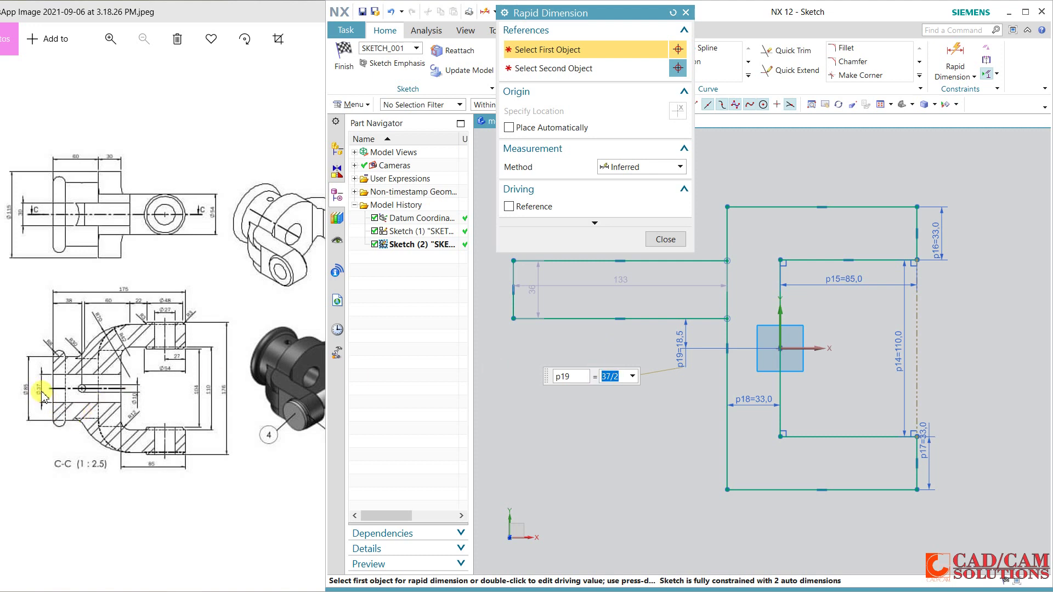
- Dimension the distance from the X axis to the left extension's upper horizontal line at 85/2 mm
click(825, 350)
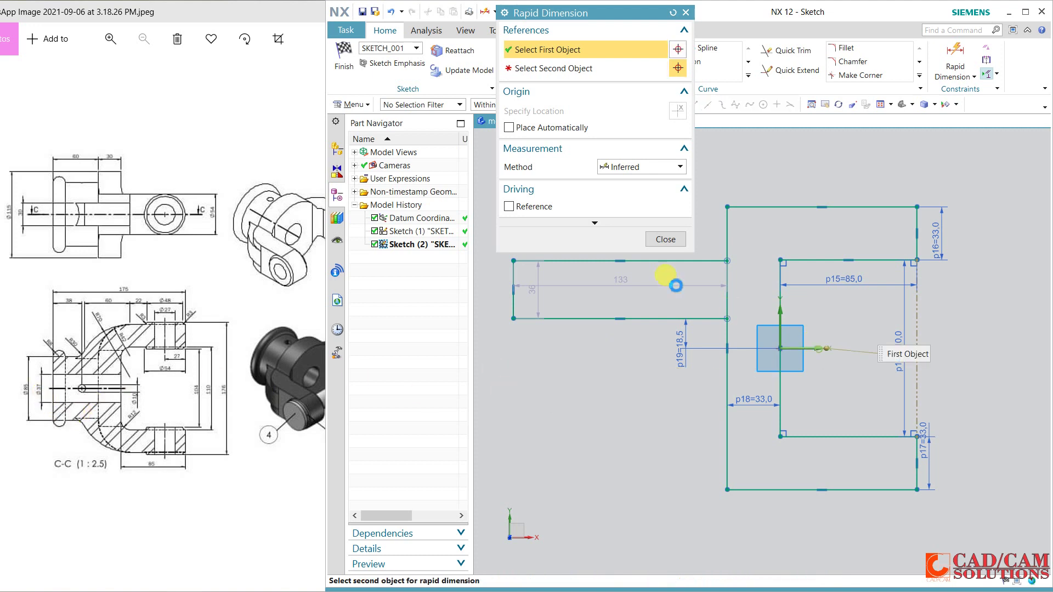
click(725, 261)
click(499, 335)
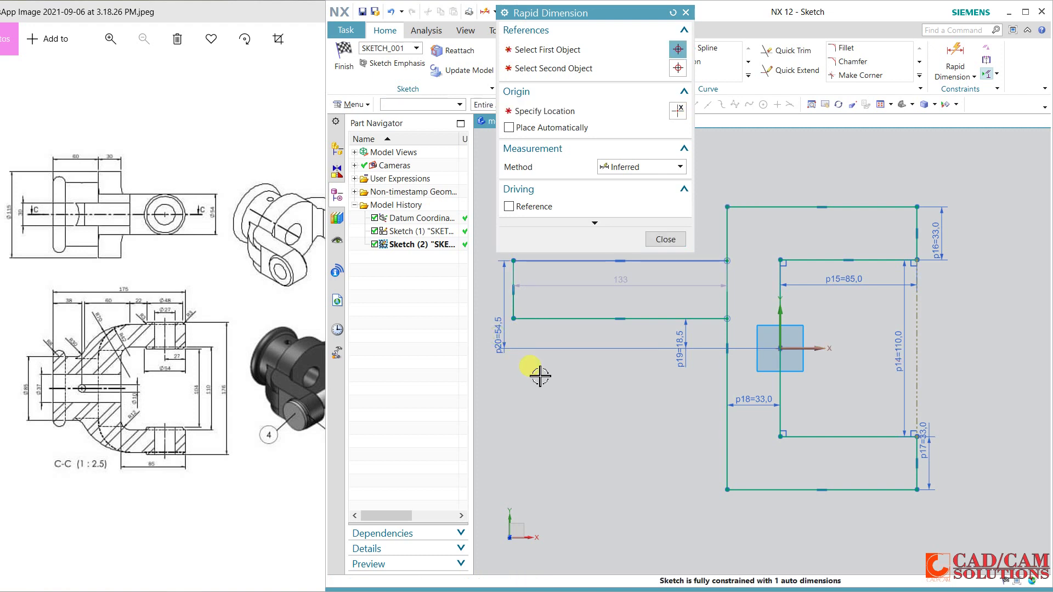
text(85/2)
key(Return)
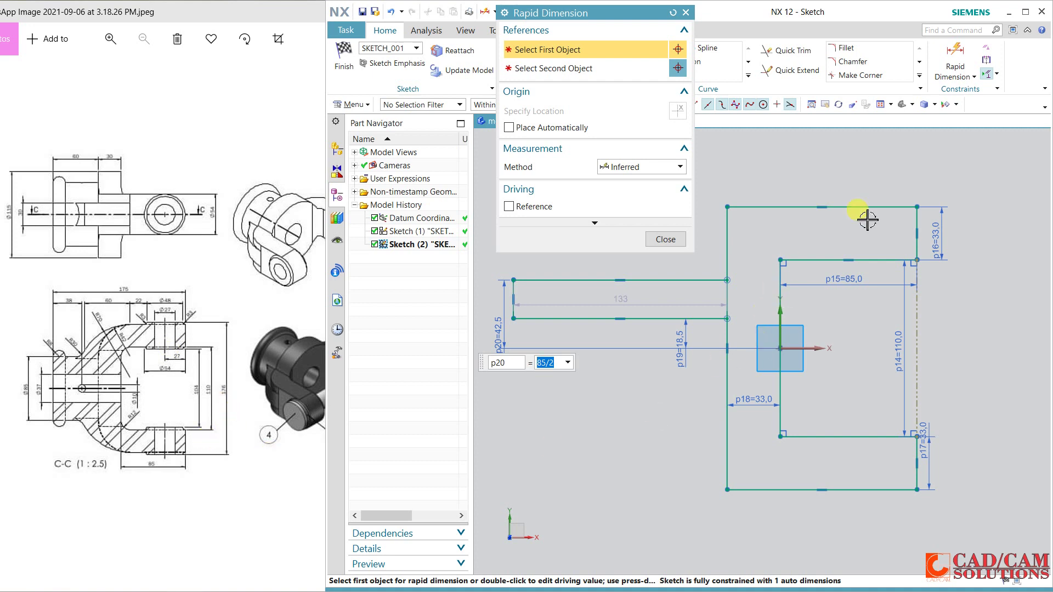
- Dimension the overall horizontal length from the extension's left end to the right end of the arms at 175 mm
click(917, 226)
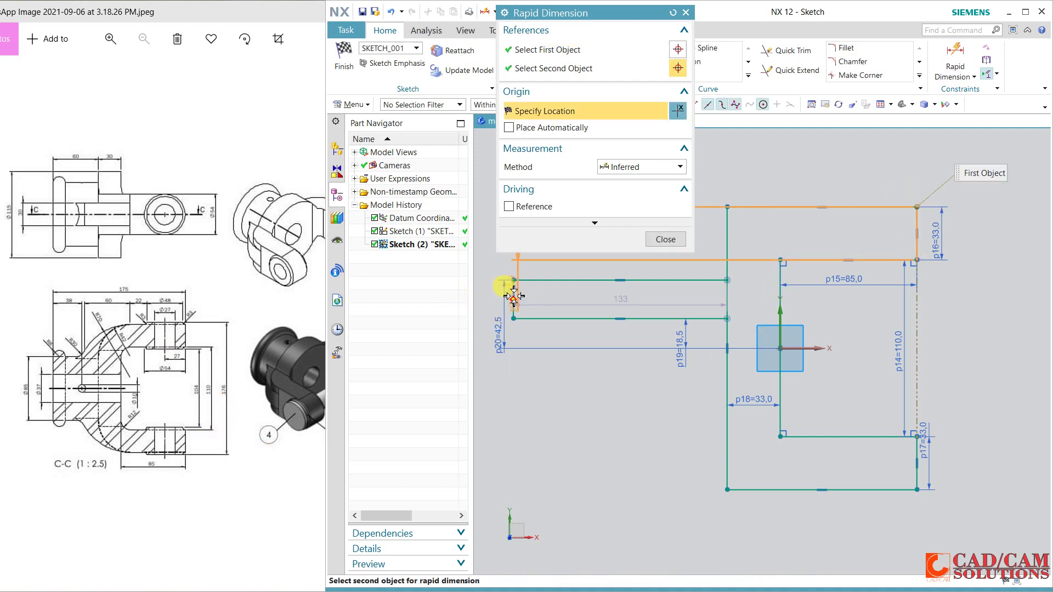
click(537, 368)
click(651, 540)
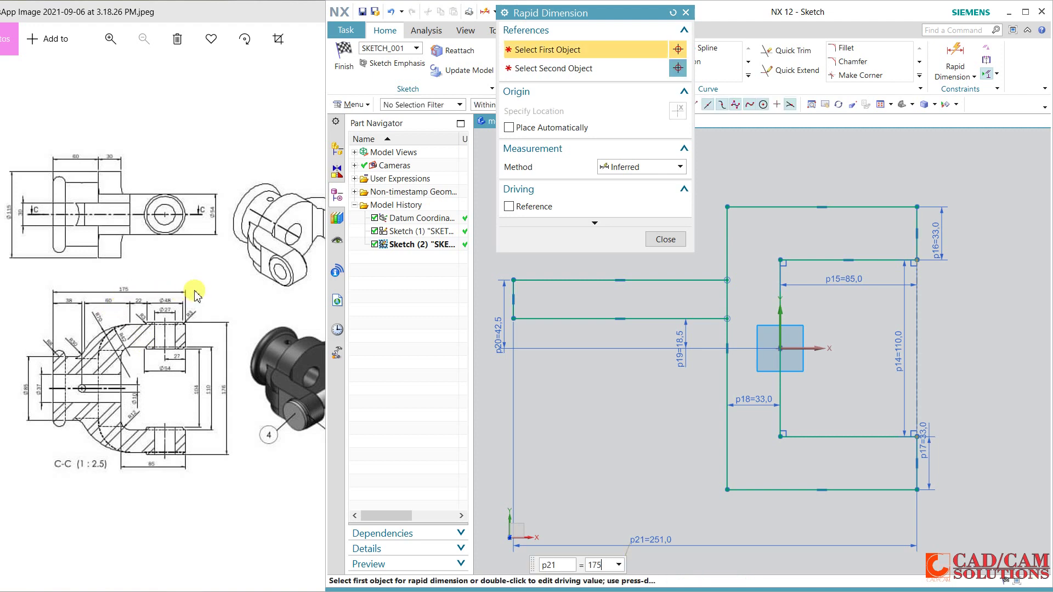
key(Return)
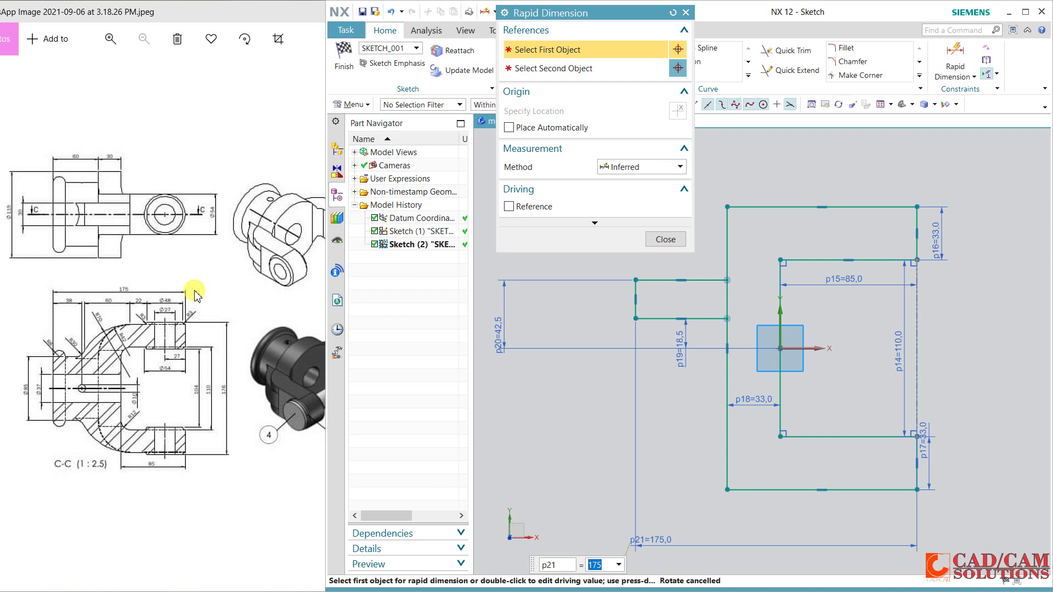
click(662, 240)
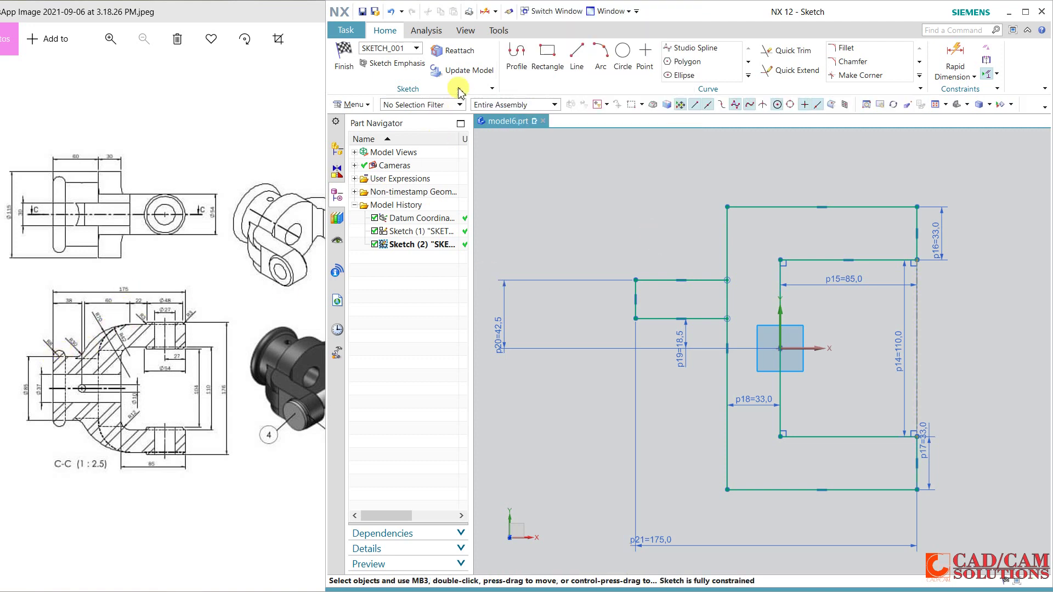
- Draw a circle about 11 mm in diameter centred on the extension's upper line and passing through its upper-left corner
click(621, 65)
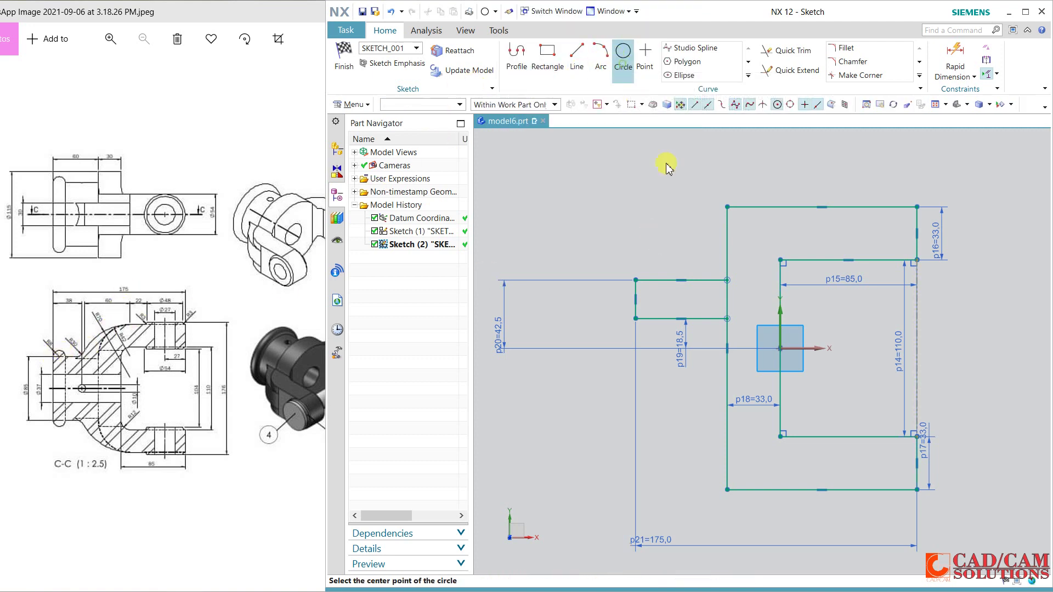
scroll(645, 277, up, 4)
click(641, 270)
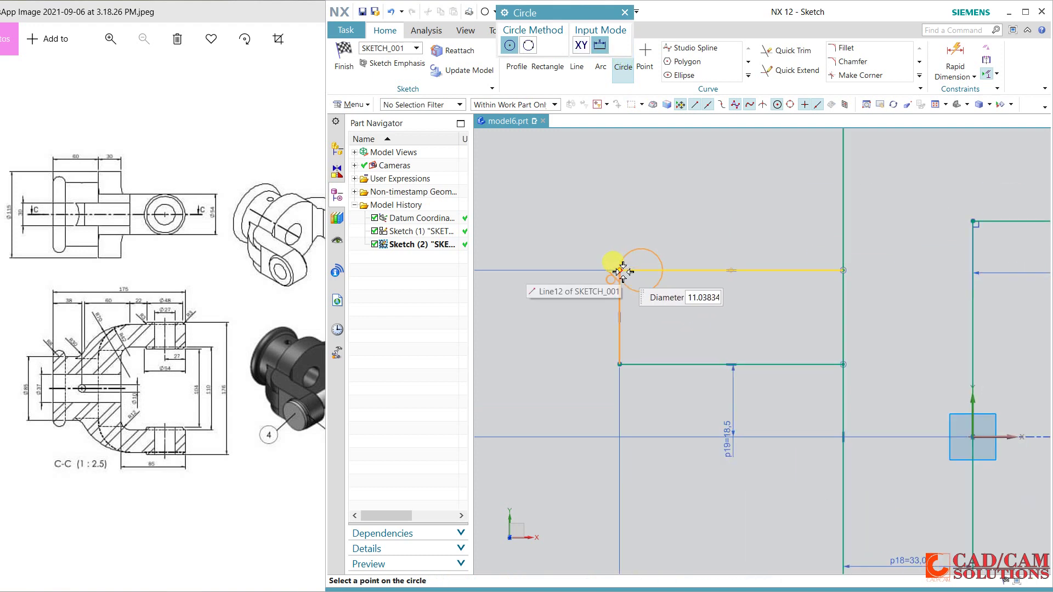
click(619, 270)
key(Escape)
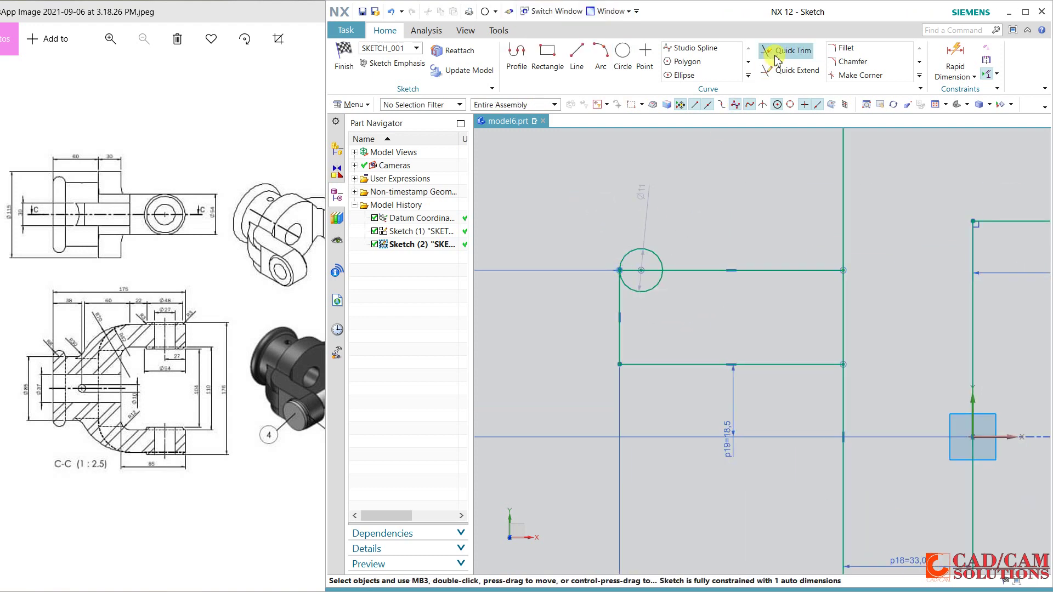
- Trim away the lower half of the small circle below the extension's upper line
click(784, 51)
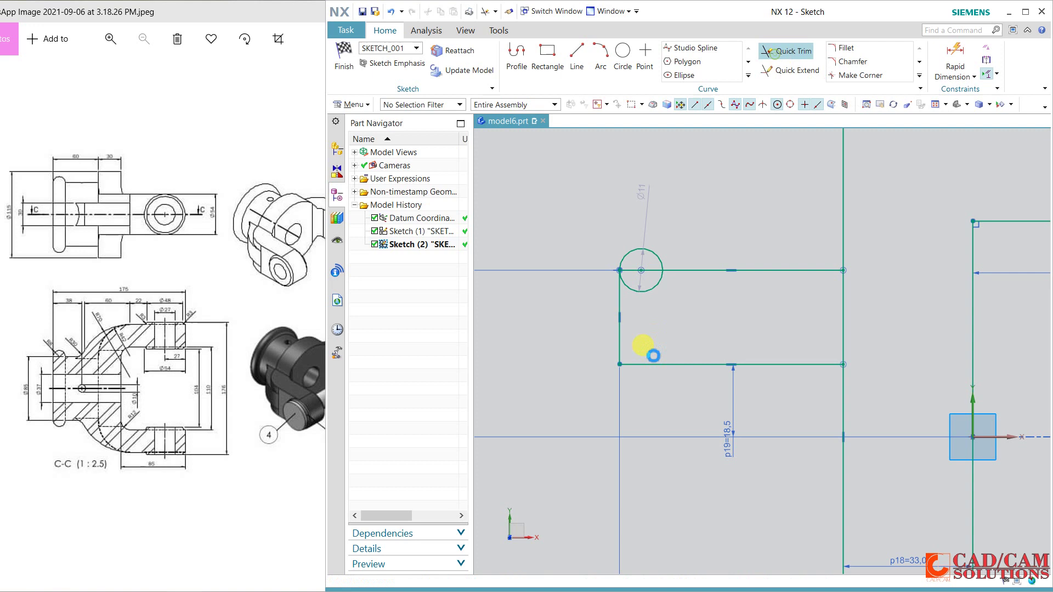
click(649, 294)
key(Escape)
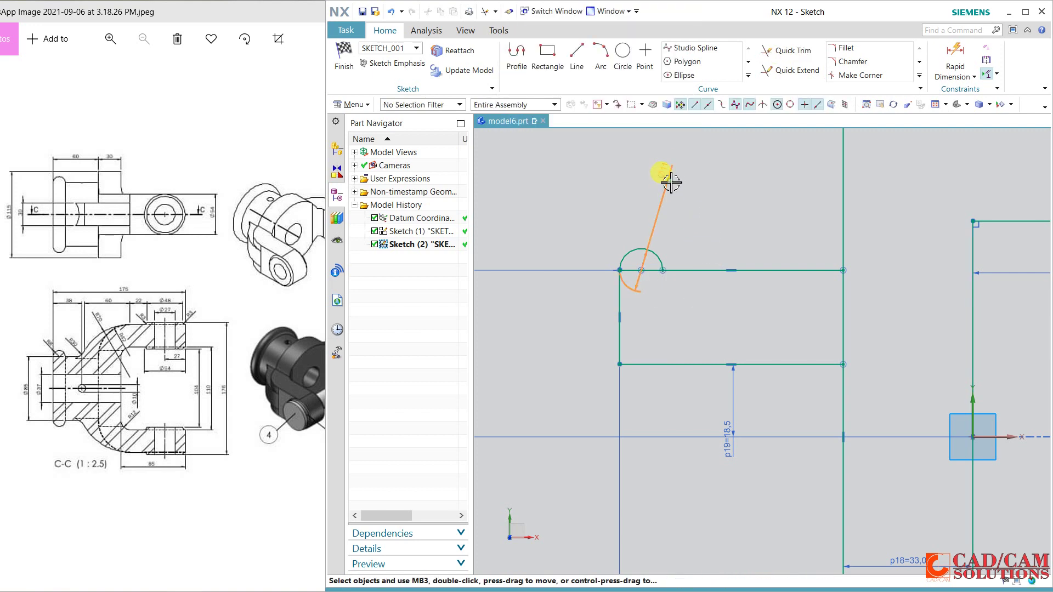
- Set the diameter of the small arc to 8 mm and finish the sketch
click(672, 183)
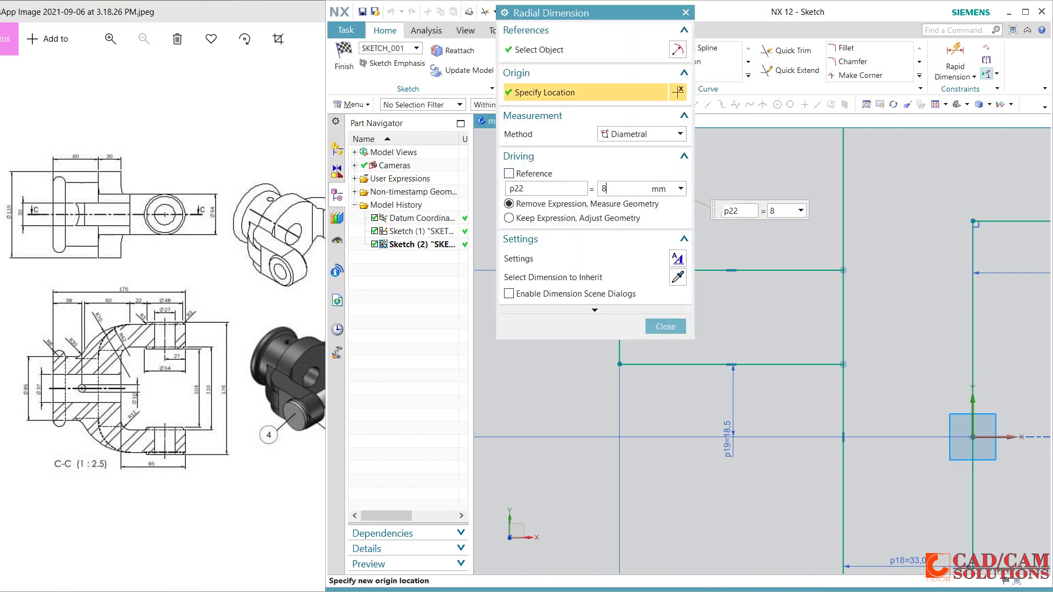
key(Return)
click(665, 327)
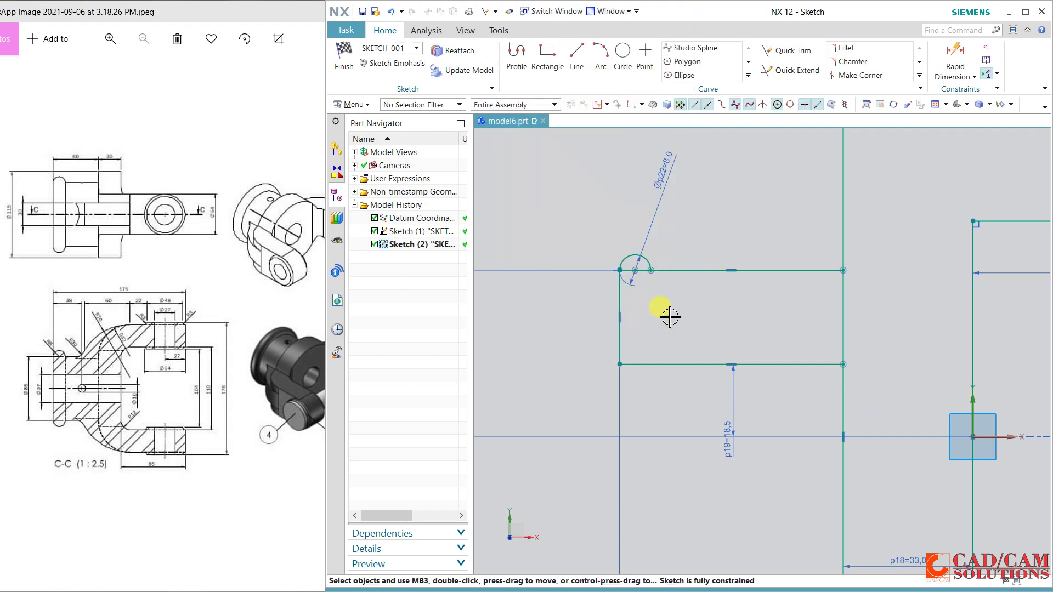
scroll(666, 312, down, 5)
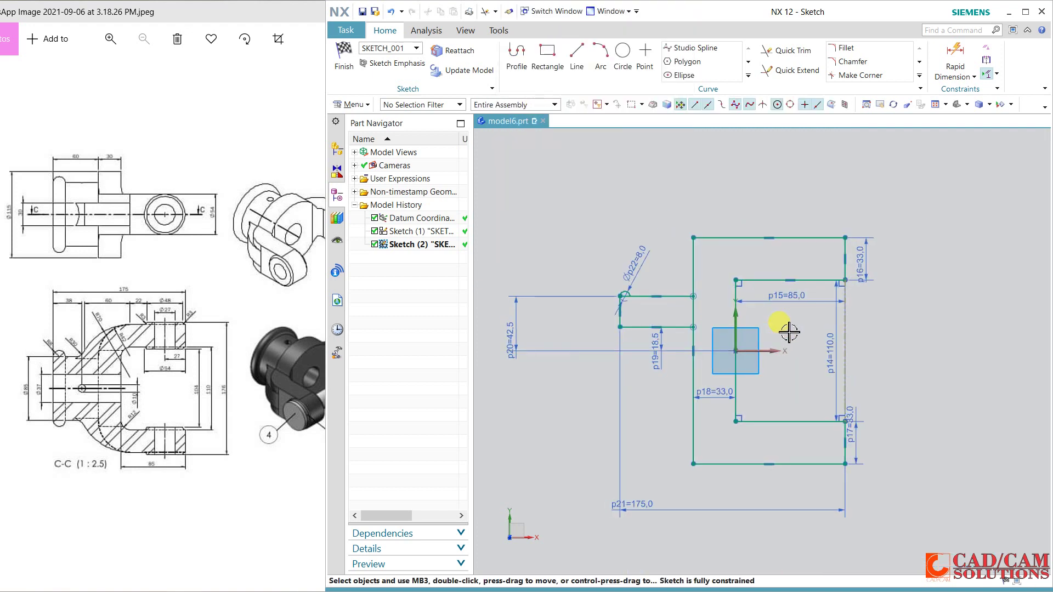
click(344, 59)
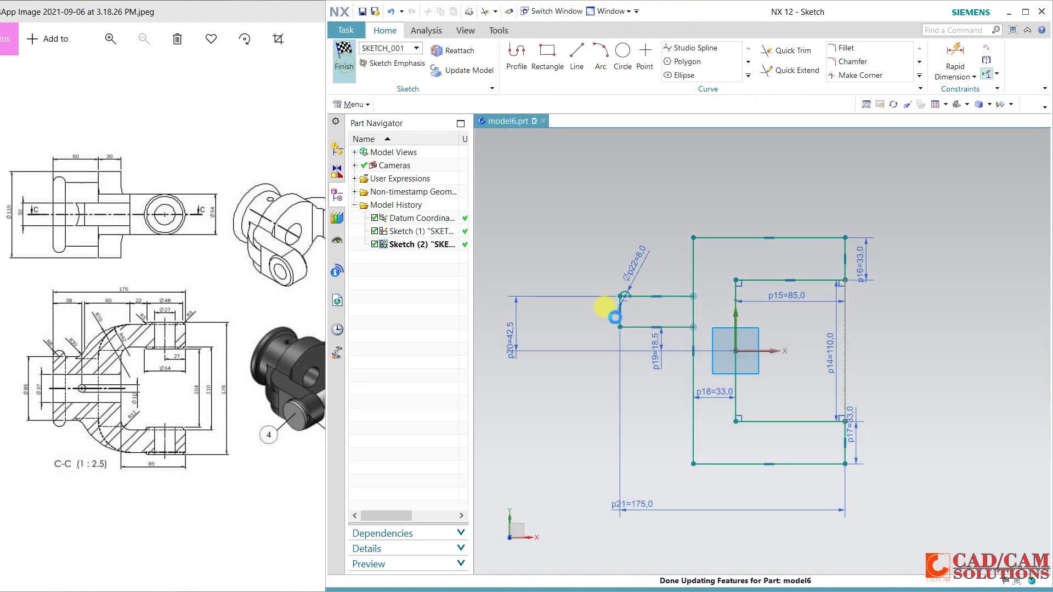
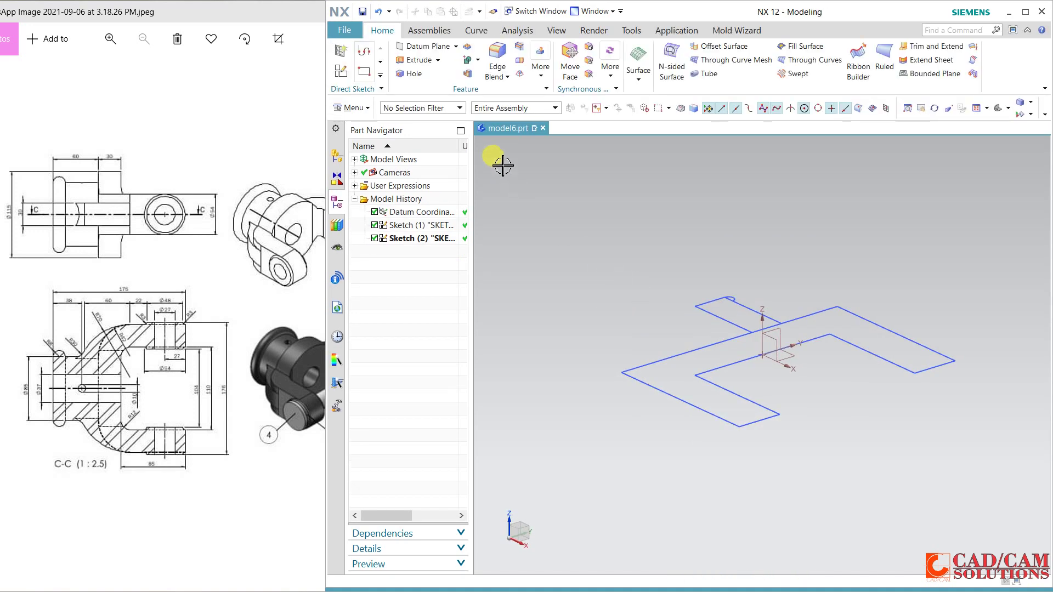
- Extrude the closed C-shaped profile symmetrically with a distance of 54/2 mm
click(417, 59)
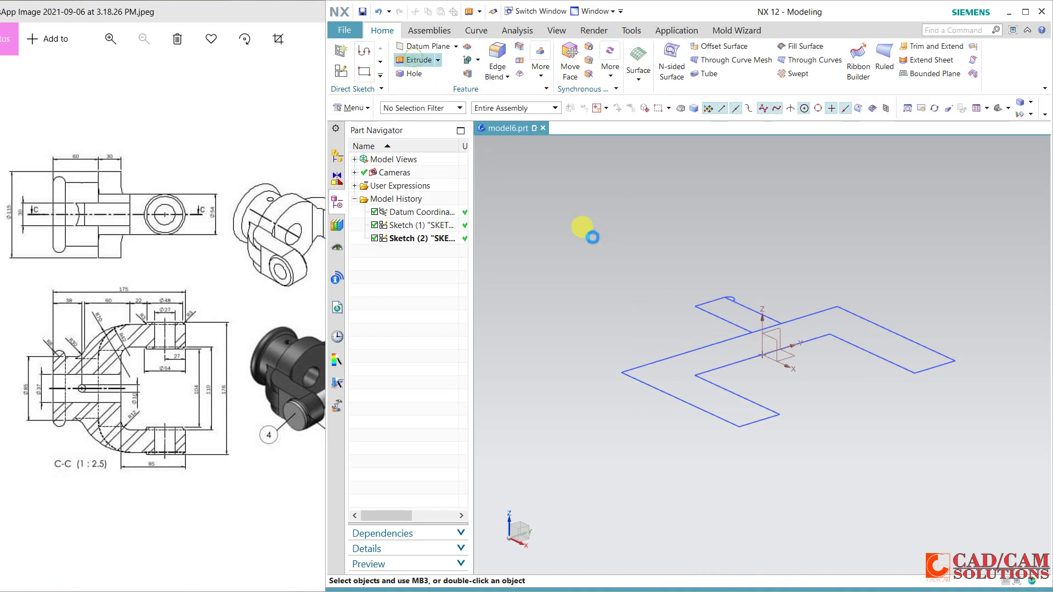
click(733, 407)
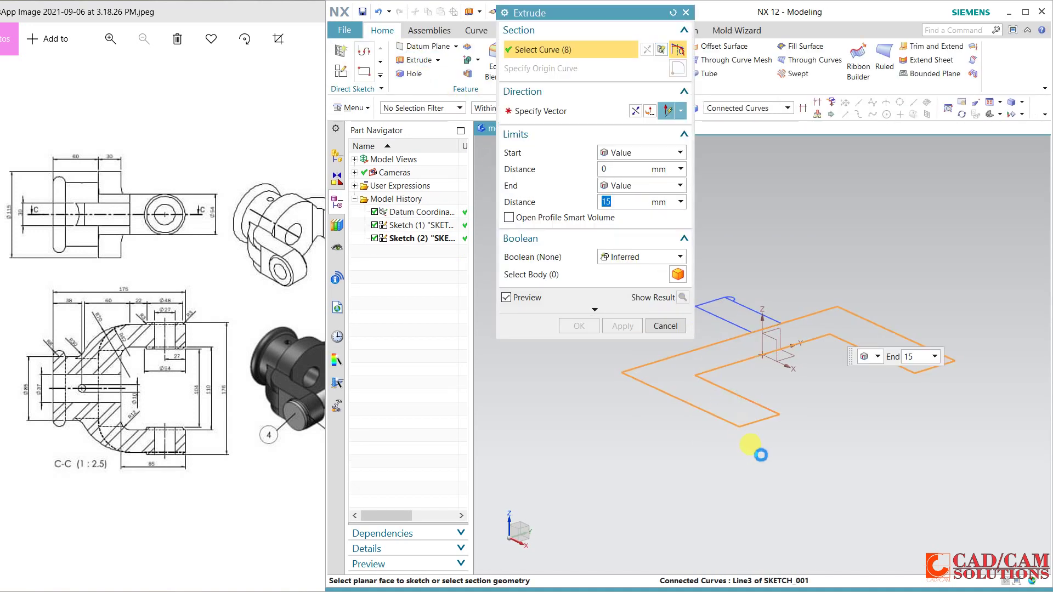
click(647, 186)
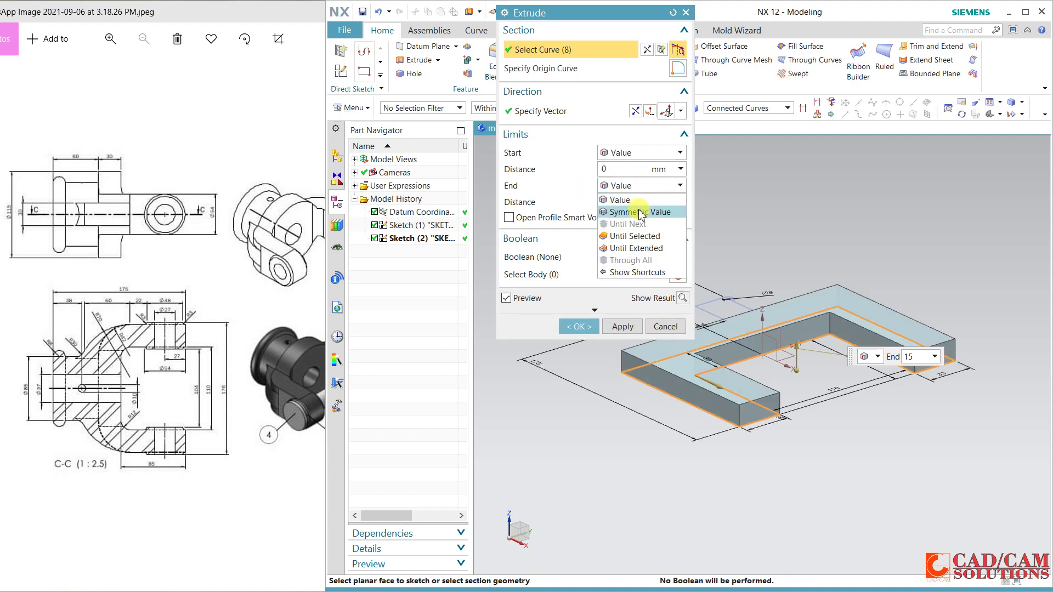
click(653, 211)
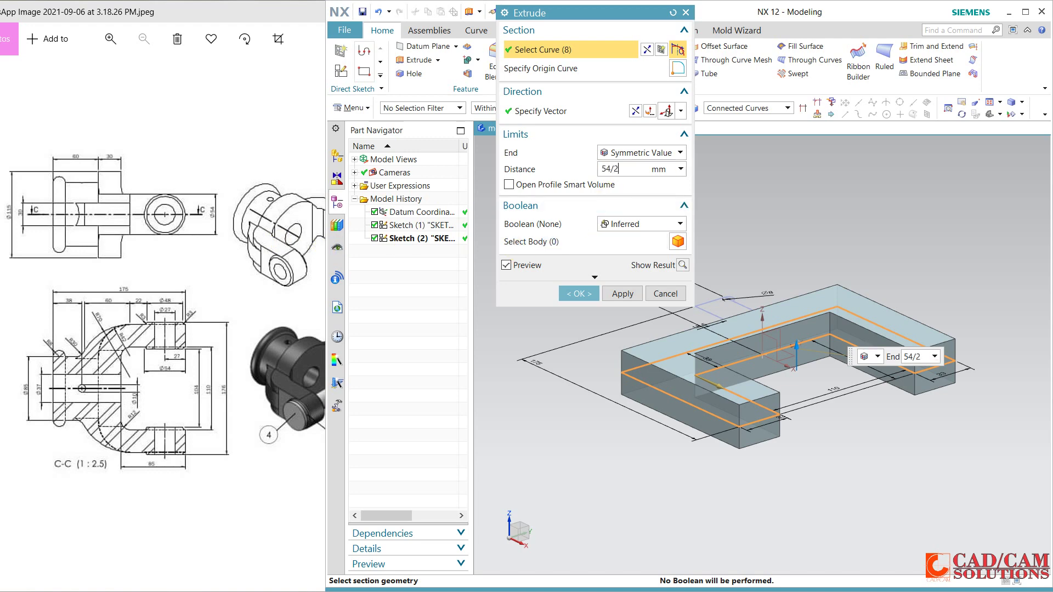
text(54/2)
key(Return)
click(592, 297)
- Round the four end edges of the two fork arms with a 27 mm radius Edge Blend
middle_drag(607, 321, 645, 298)
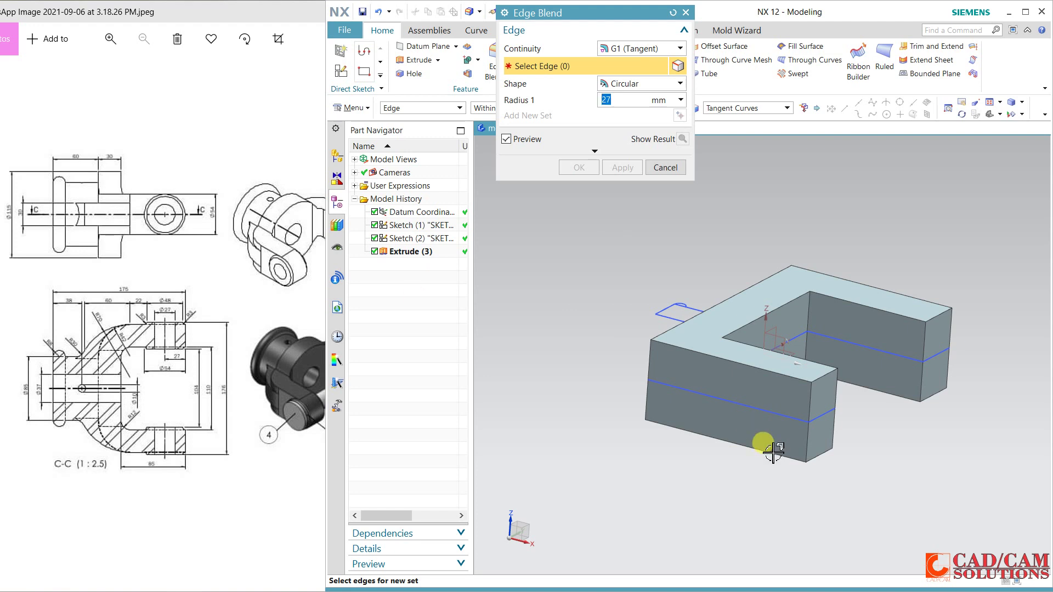
click(831, 439)
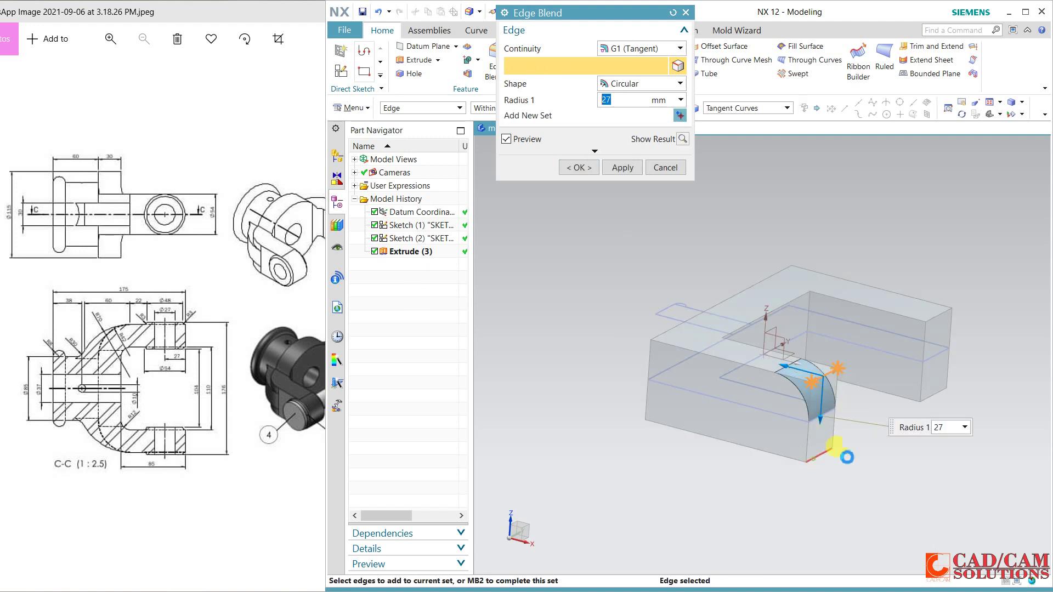
click(944, 308)
click(923, 390)
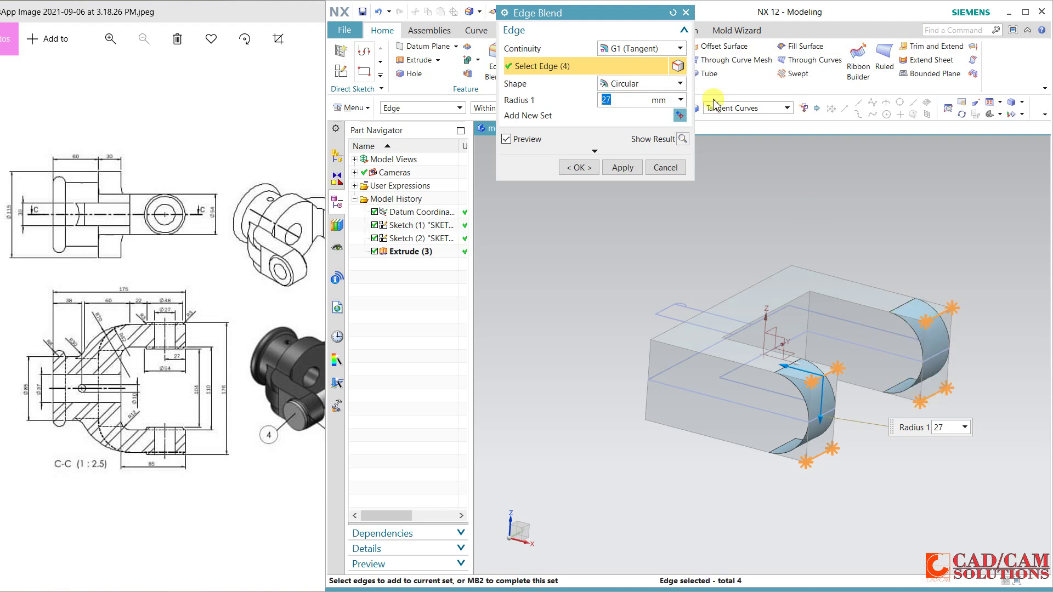
click(626, 167)
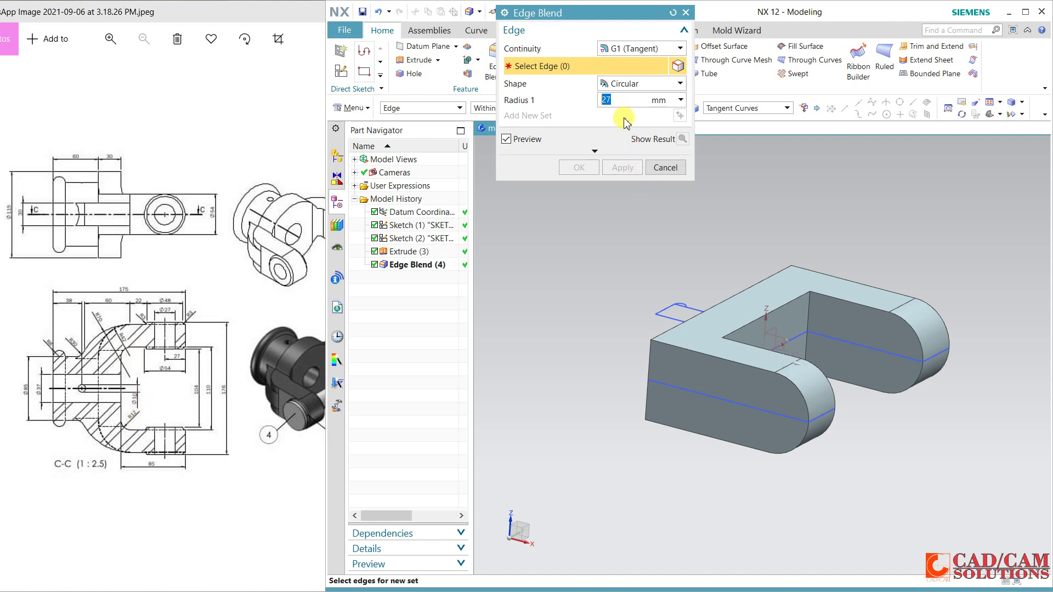
- Blend the two inner vertical corner edges of the C-shaped body with a 12 mm radius
click(814, 313)
middle_drag(866, 242, 678, 337)
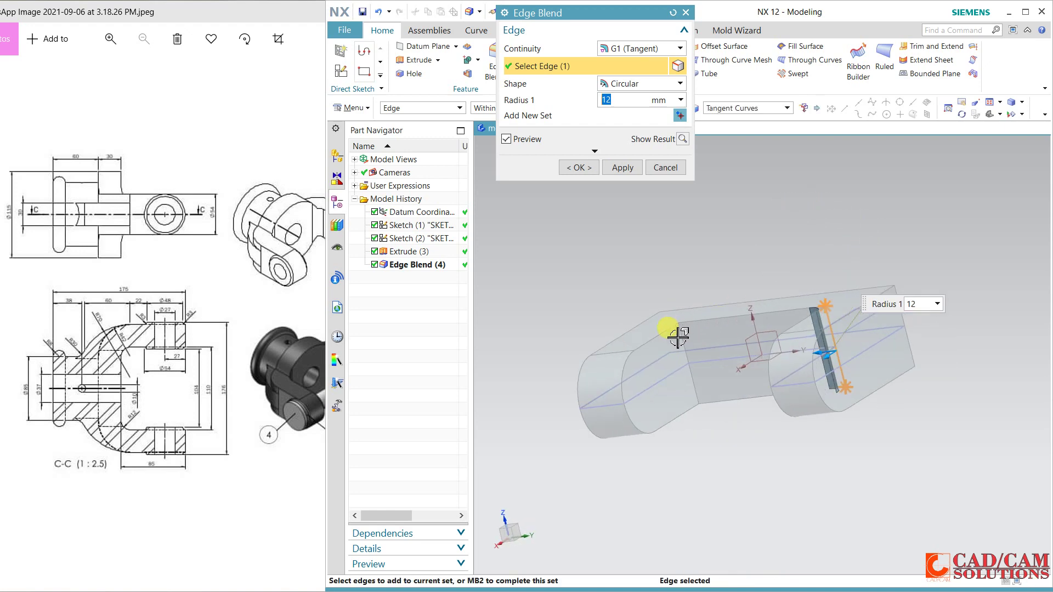
click(623, 168)
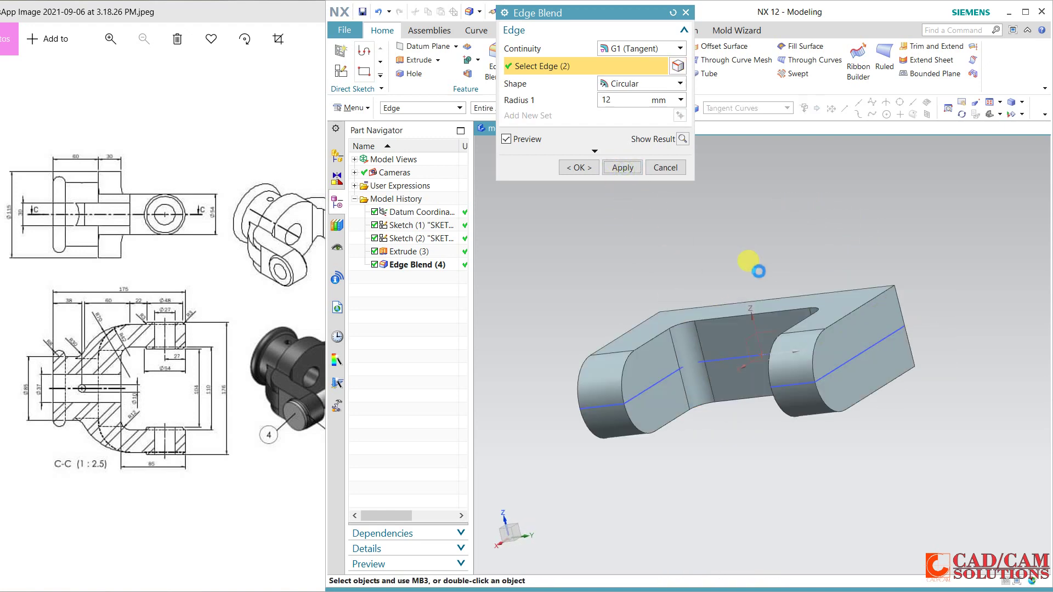
- Blend the two outer vertical corner edges at the back of the C-shaped body with a 42 mm radius
click(905, 300)
middle_drag(747, 238, 651, 344)
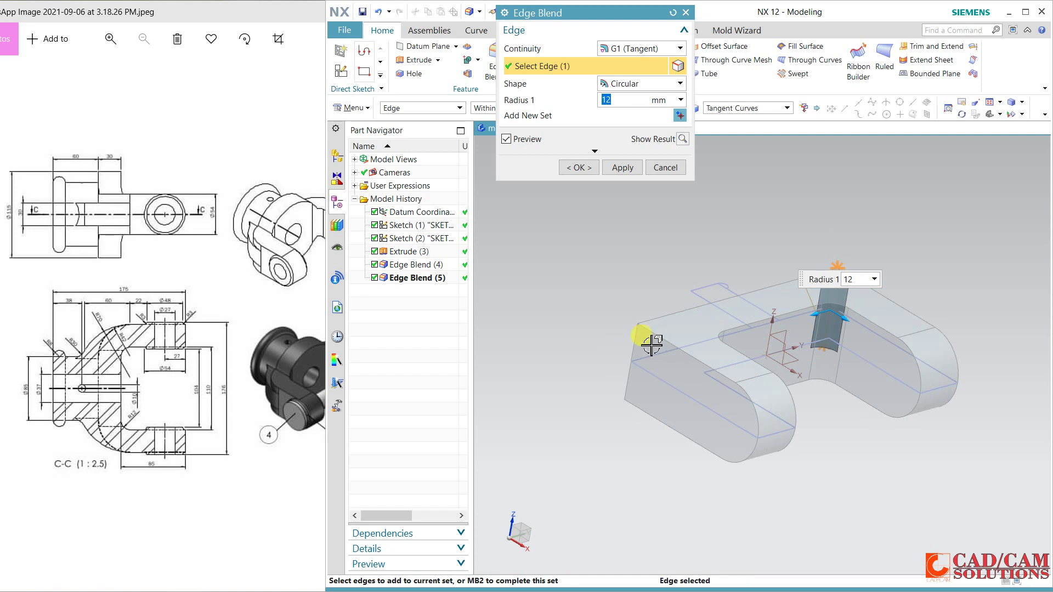
click(636, 342)
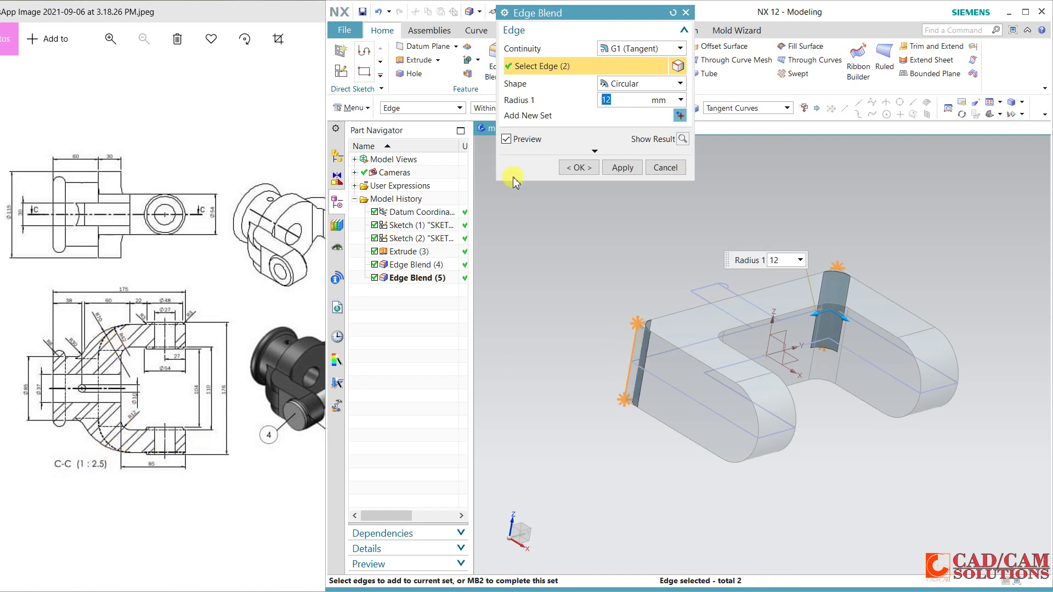
key(Return)
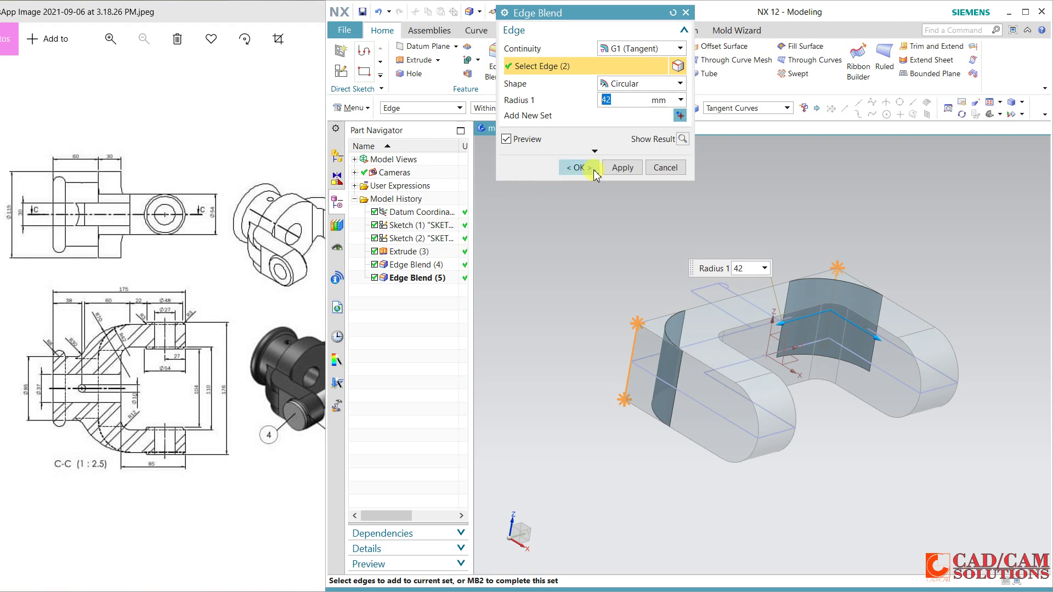
click(578, 168)
- Select the hub rectangle and its small half-circle as the Revolve section, using Region Boundary Curves
mouse_move(581, 248)
middle_down()
mouse_move(610, 247)
mouse_move(627, 283)
mouse_move(613, 305)
mouse_move(611, 284)
middle_up()
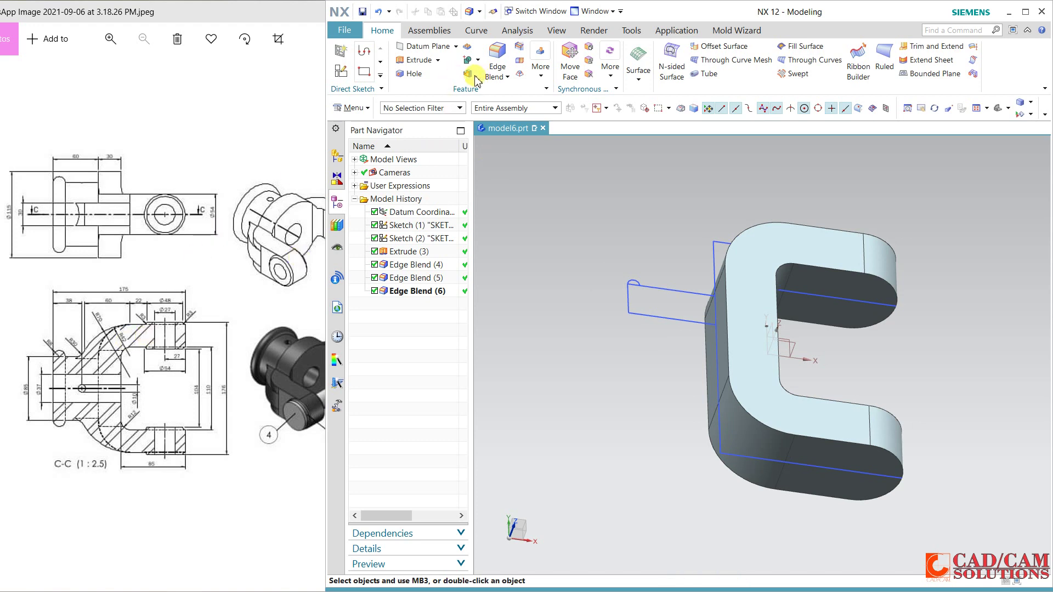
click(437, 60)
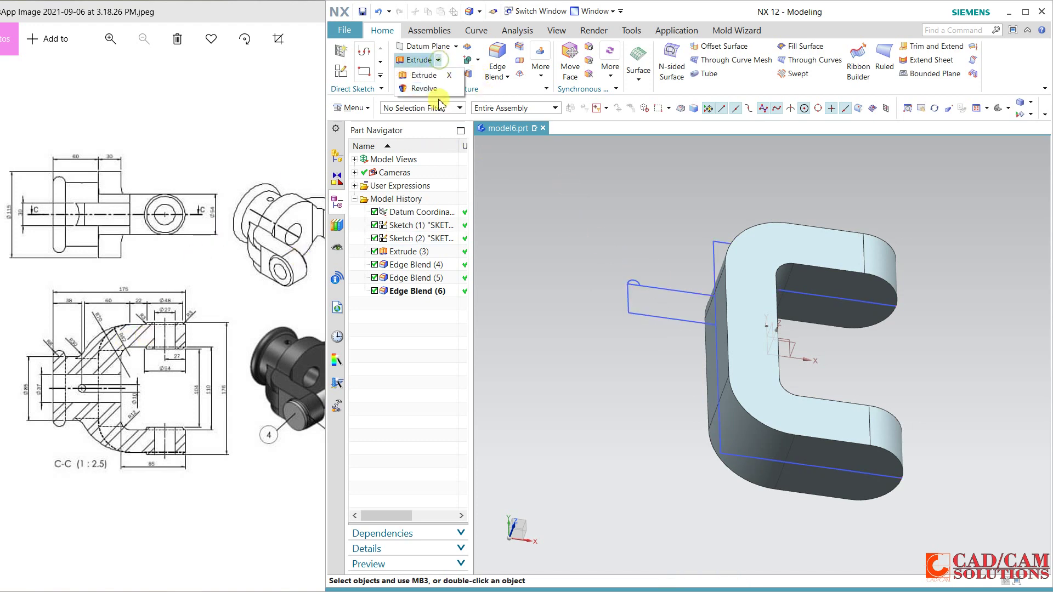
click(425, 89)
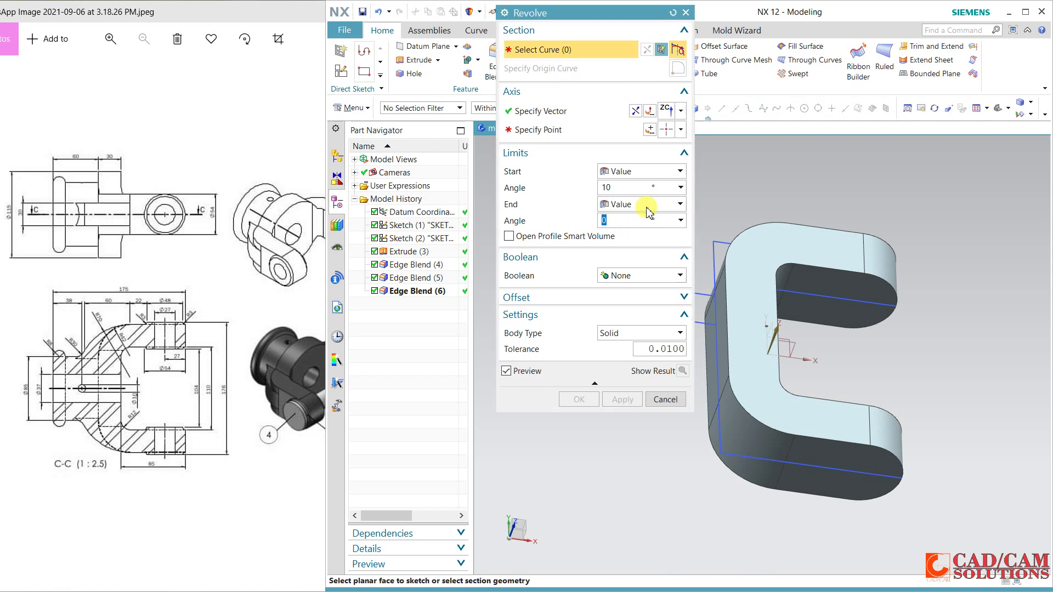
drag(603, 17, 514, 15)
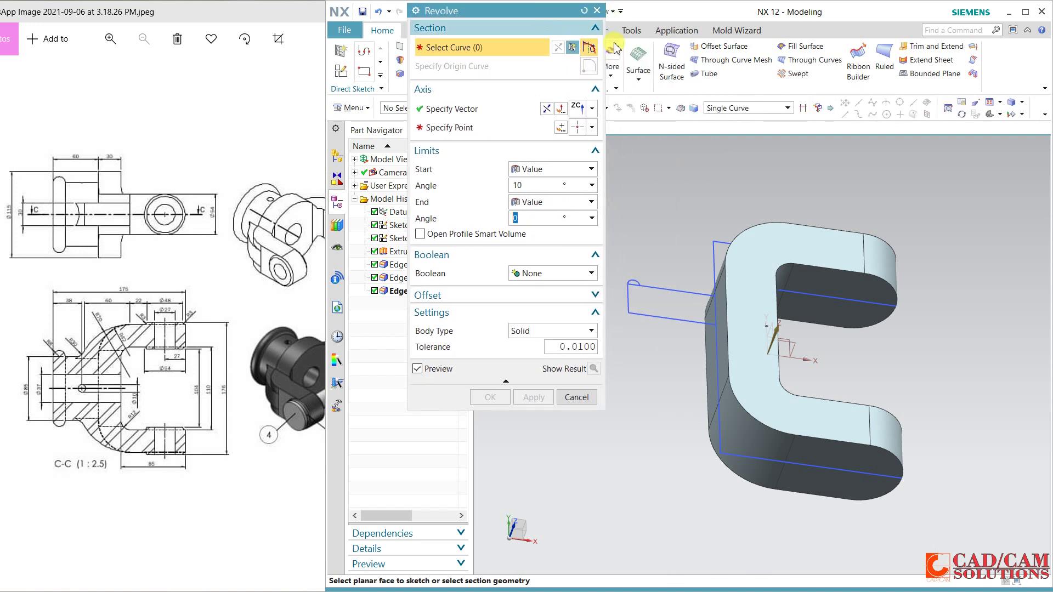
click(712, 108)
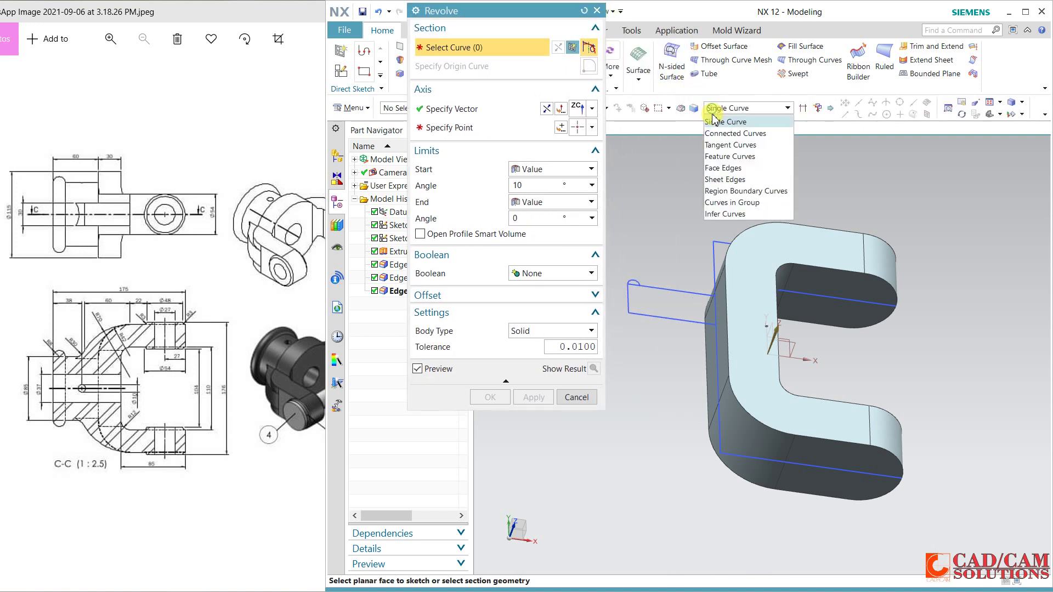
click(743, 191)
click(655, 285)
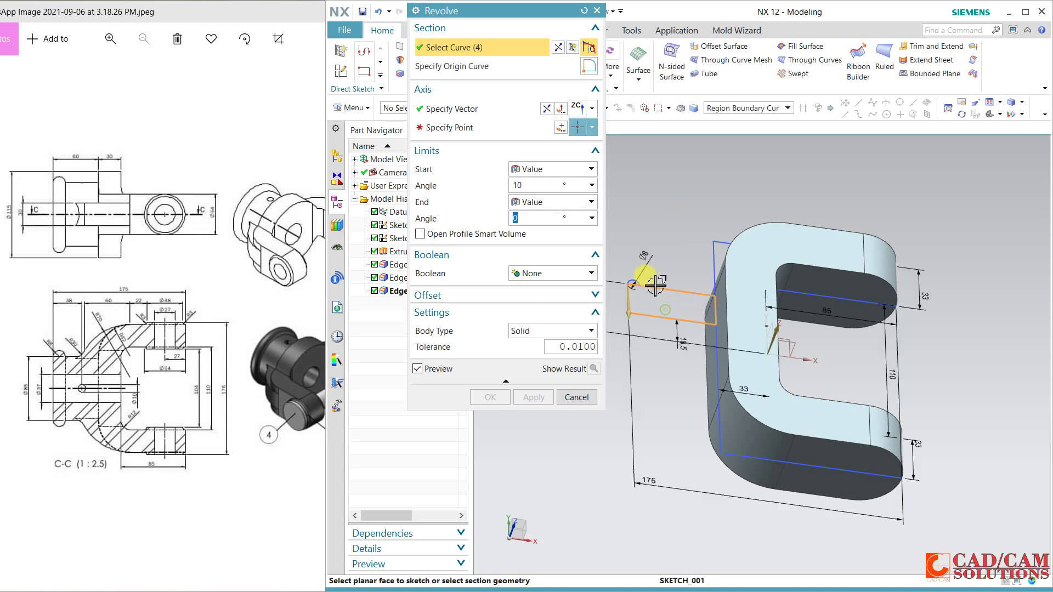
scroll(630, 281, up, 6)
click(623, 280)
scroll(622, 281, down, 5)
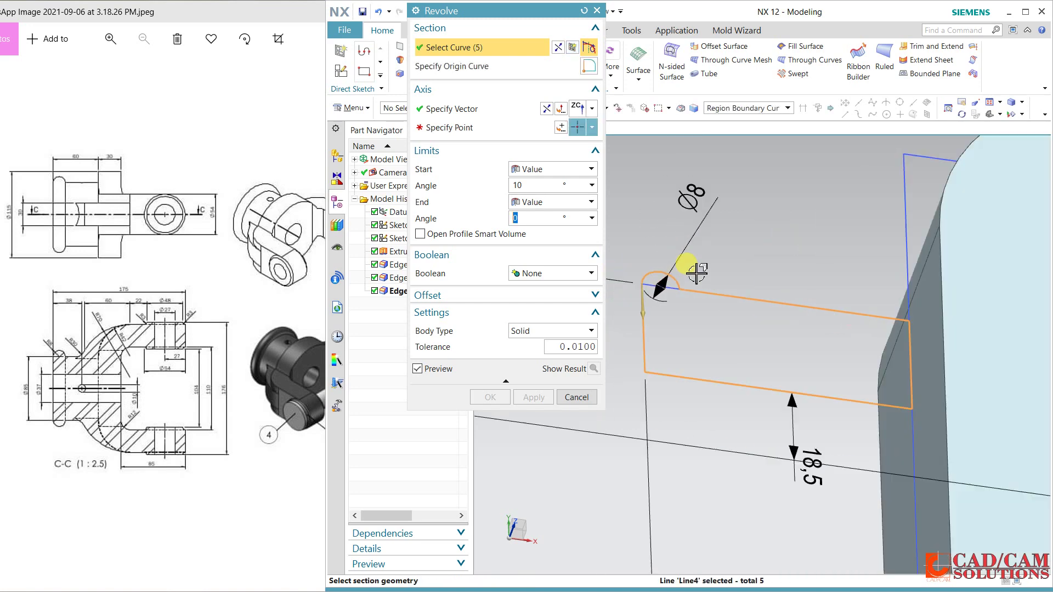
- Revolve the hub section about the XC axis through the origin with a start angle of 360°
click(483, 116)
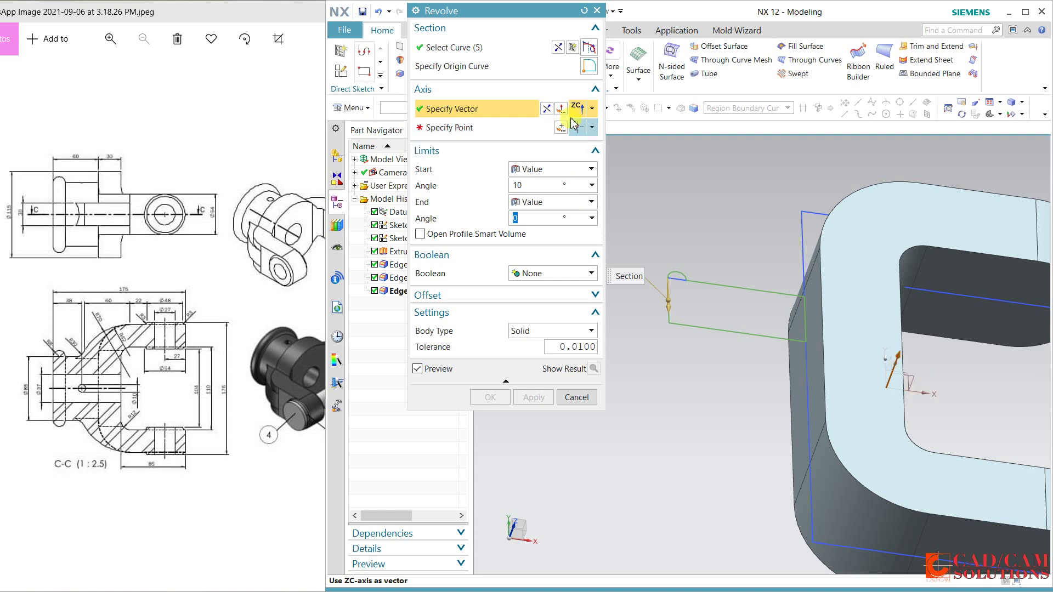
click(592, 114)
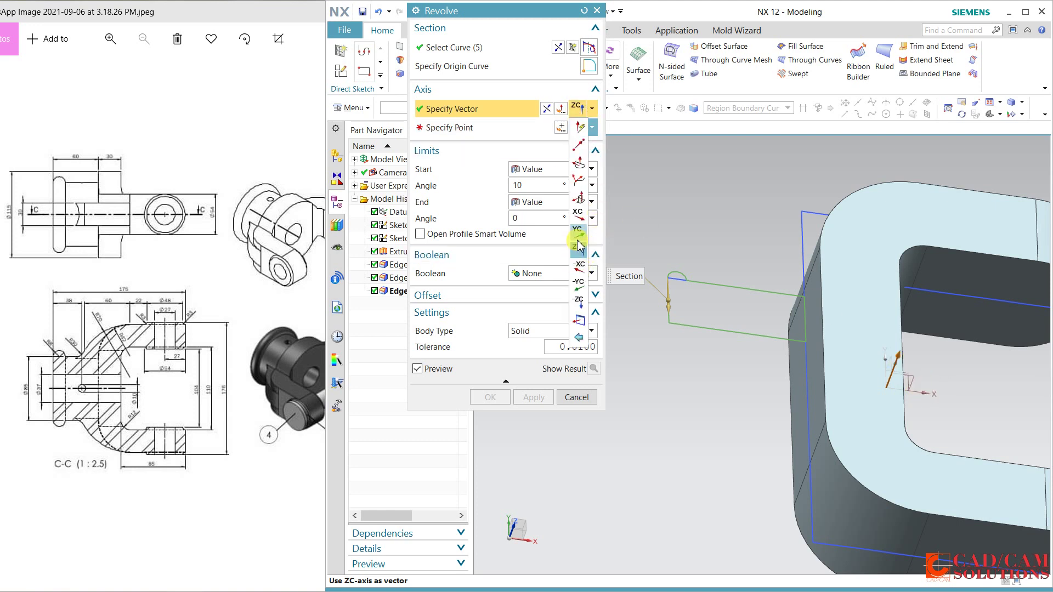
click(579, 213)
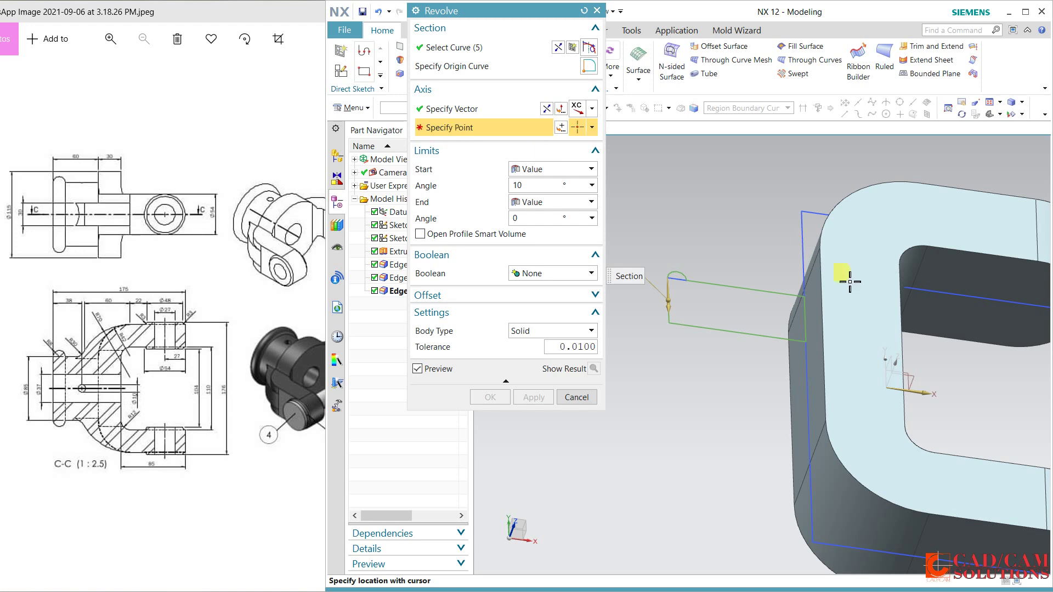
click(561, 127)
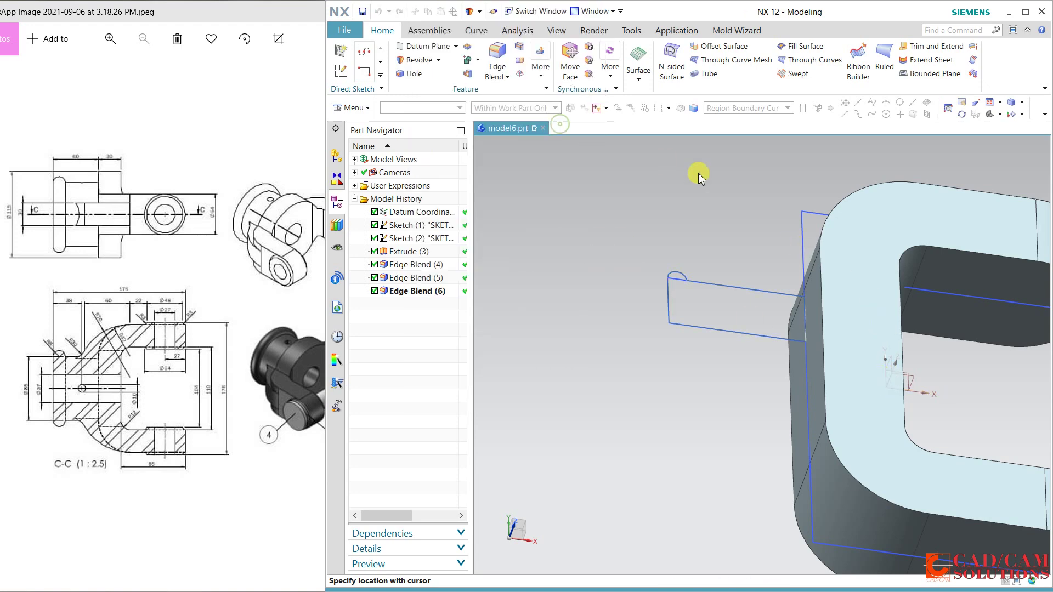
click(533, 239)
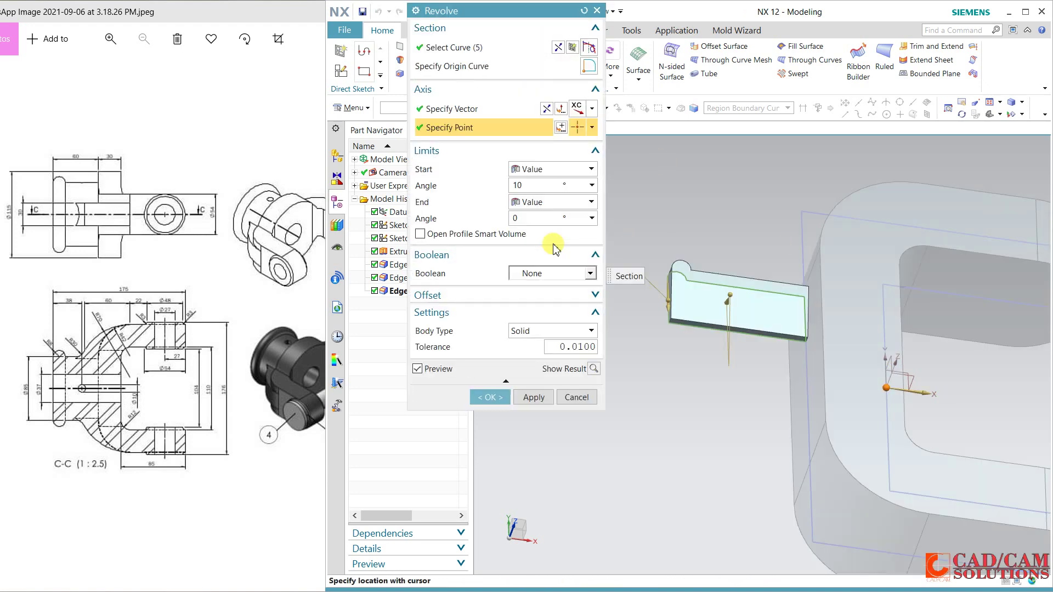
double_click(532, 186)
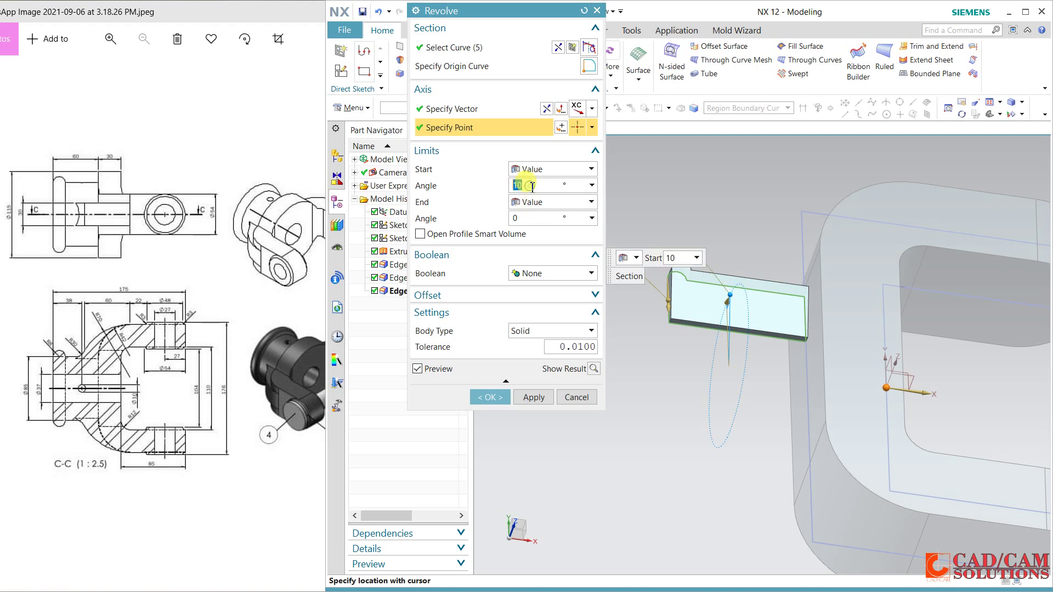
text(360)
key(Return)
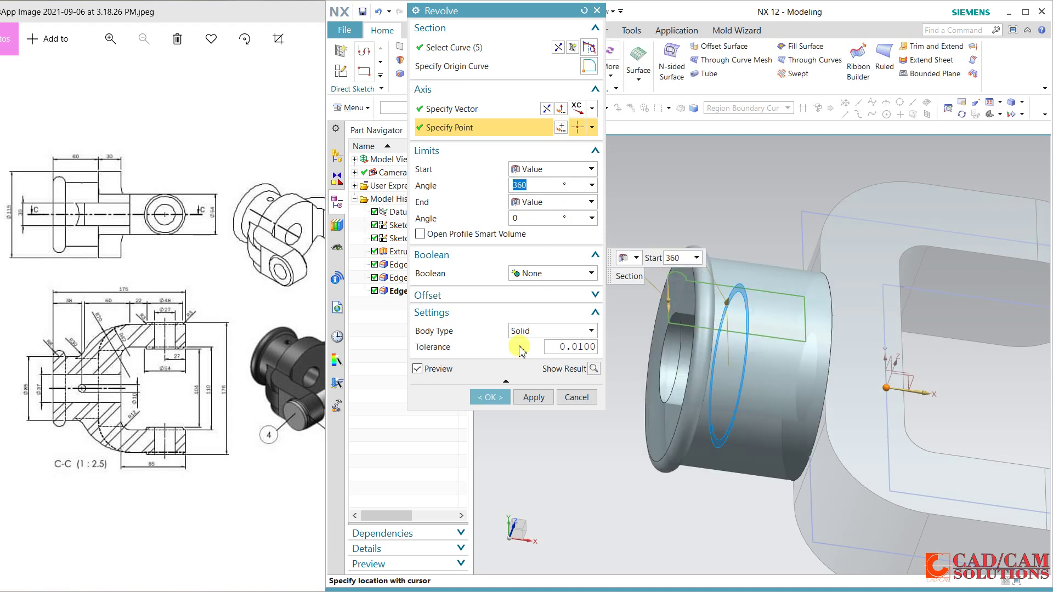
click(489, 394)
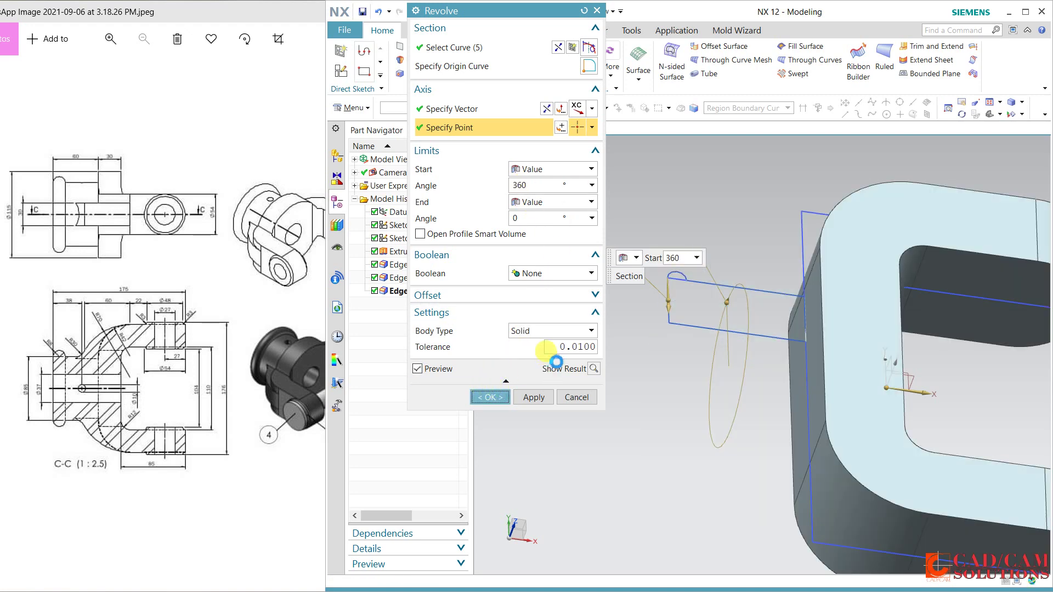
- Create a new sketch on the YZ plane of the datum coordinate system
middle_drag(616, 334, 485, 308)
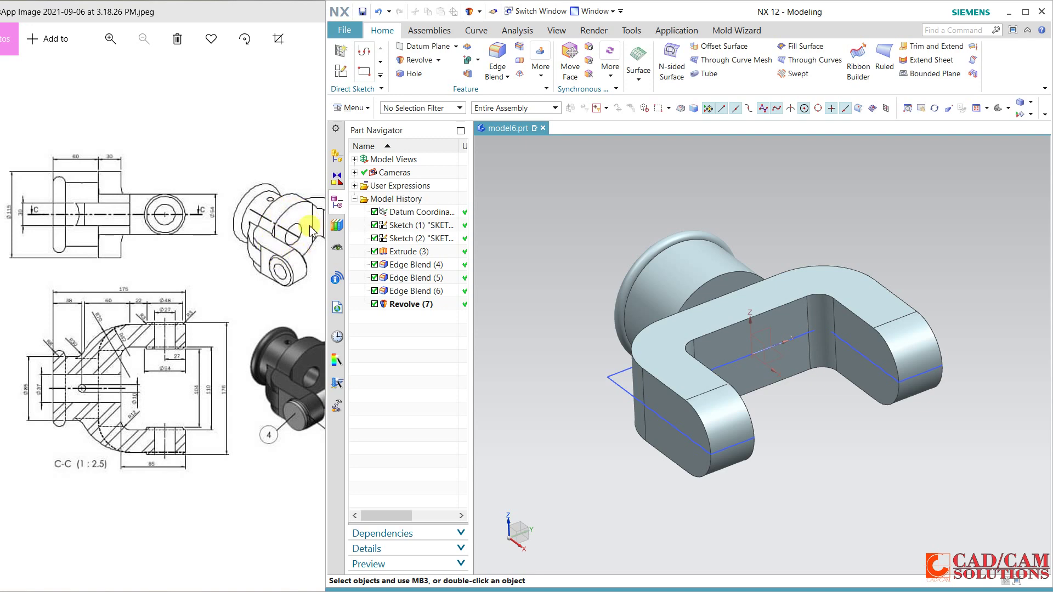
middle_drag(717, 337, 653, 328)
middle_drag(902, 382, 800, 350)
click(340, 71)
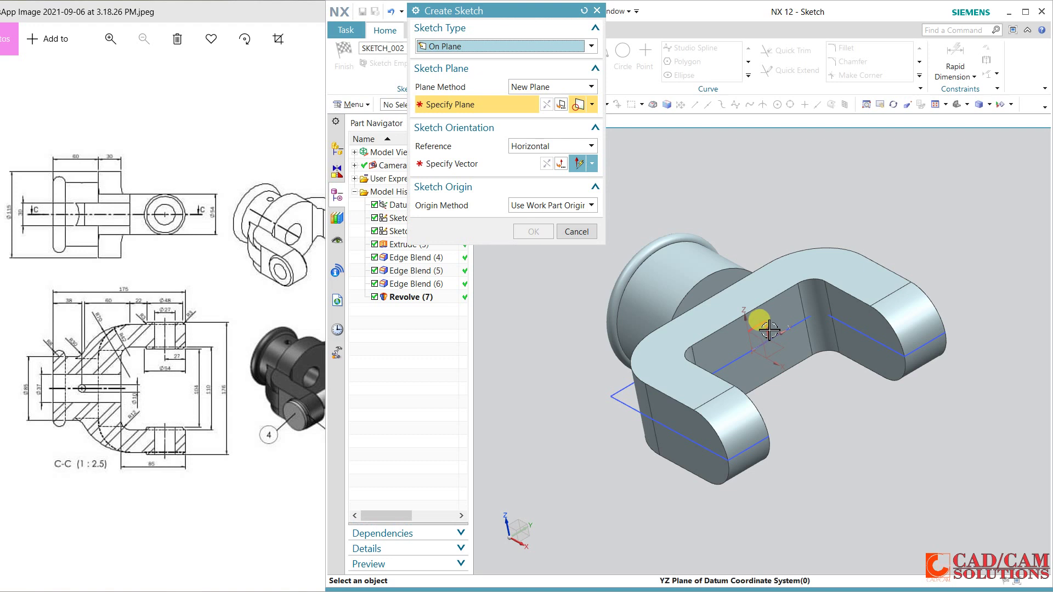
click(769, 330)
middle_drag(779, 344, 846, 420)
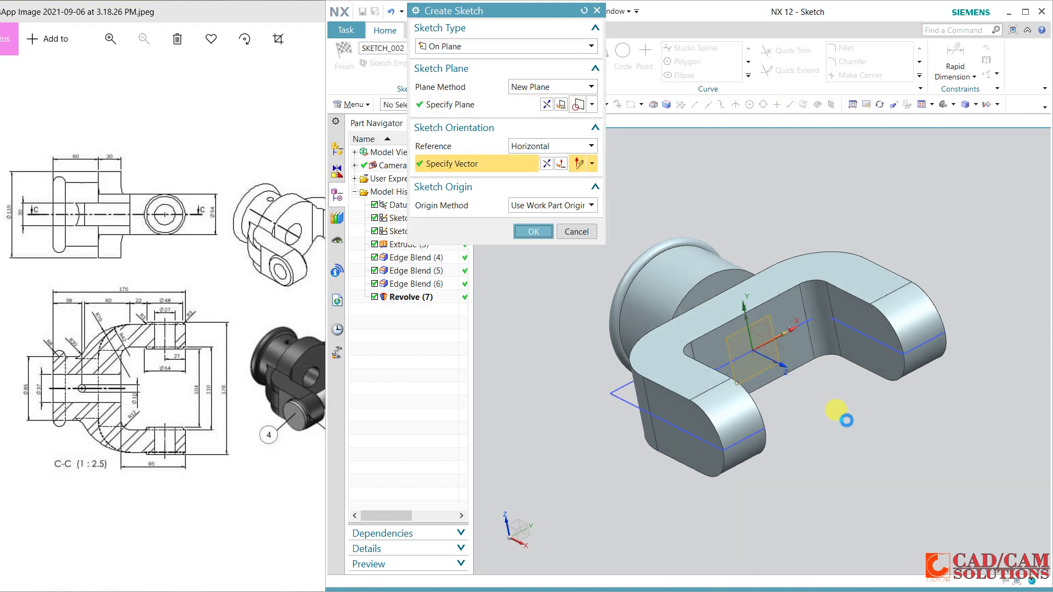
middle_click(846, 420)
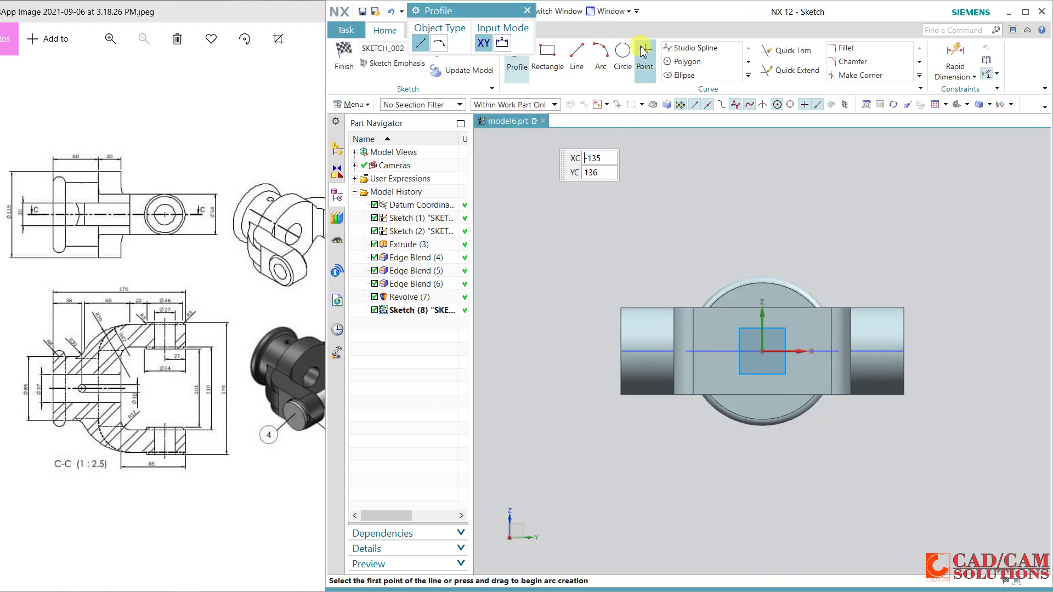
- Draw a circle about 107 mm in diameter centred on the sketch origin
click(622, 52)
click(763, 351)
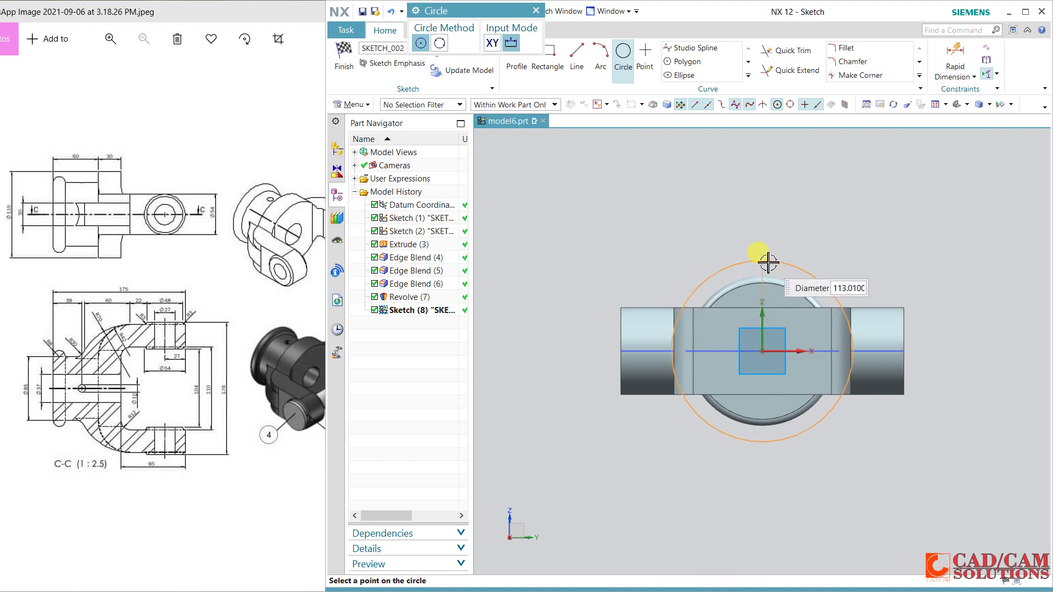
click(762, 263)
middle_click(746, 196)
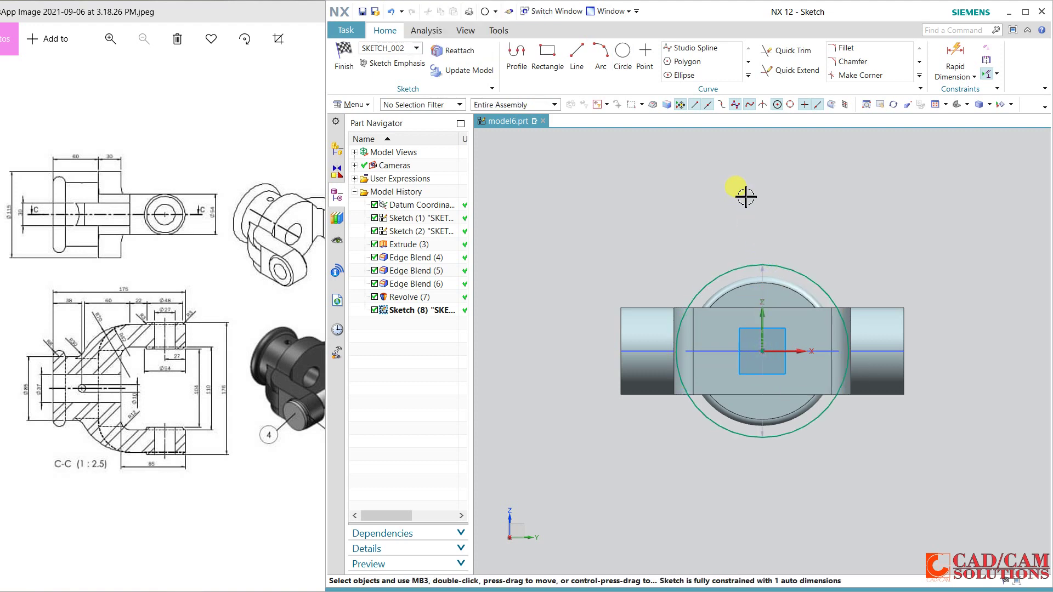
middle_click(745, 196)
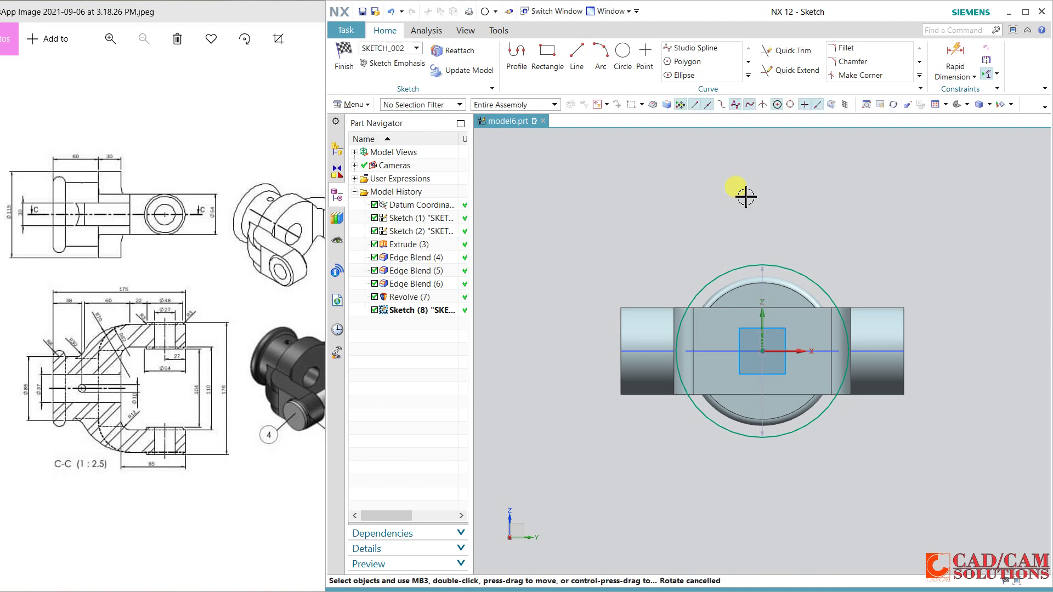
- Set the diameter of the circle around the origin to 115 mm
double_click(762, 269)
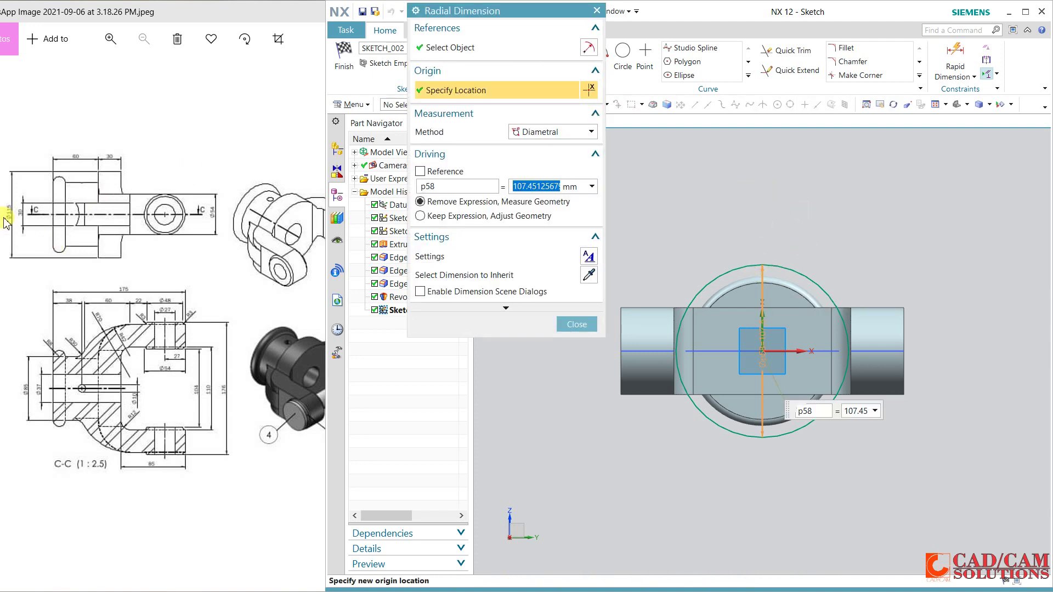
key(Return)
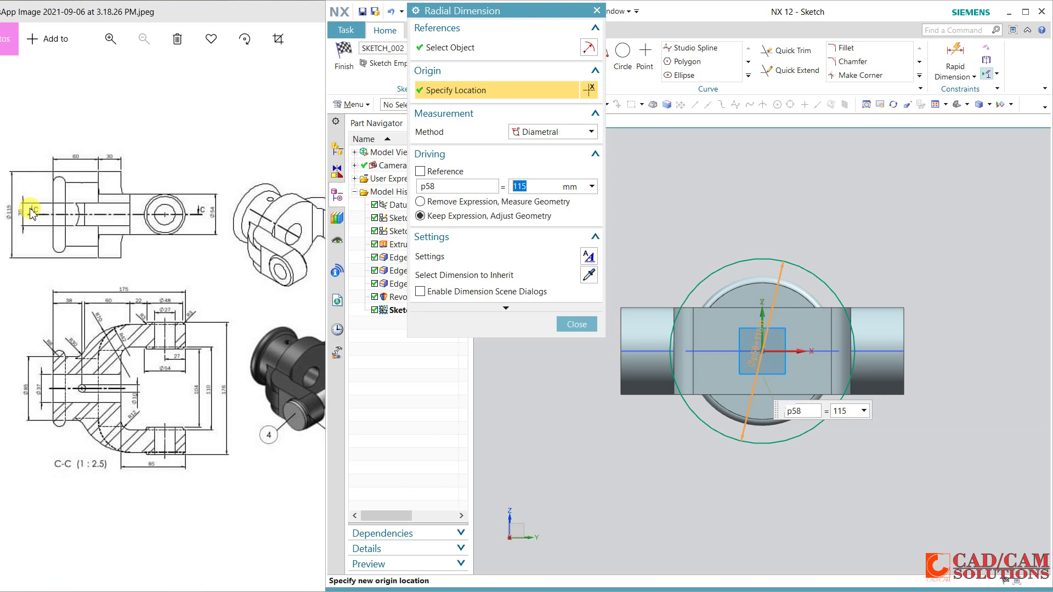
click(575, 325)
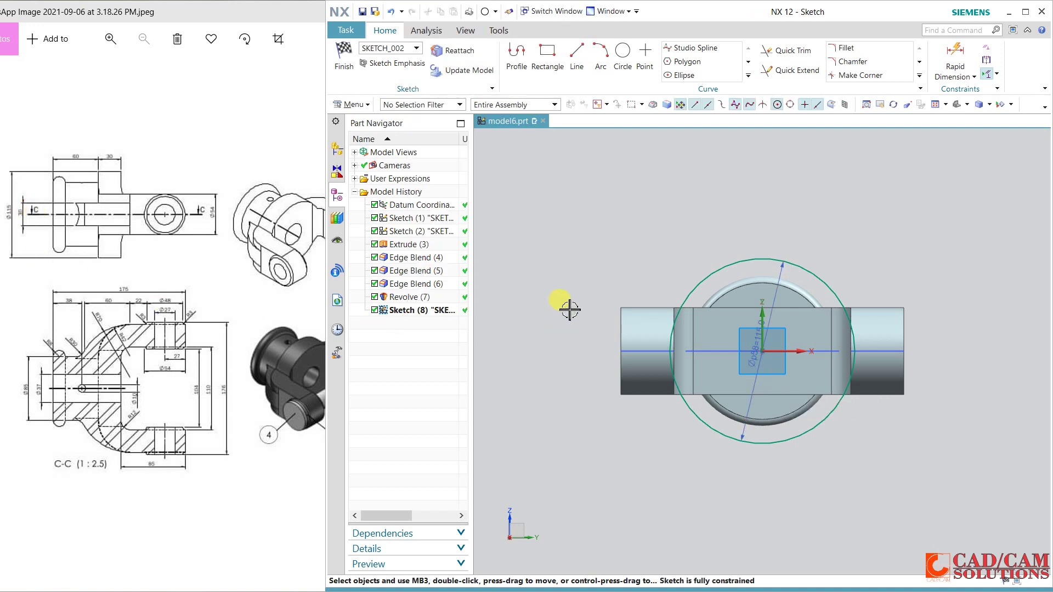
middle_drag(585, 296, 603, 314)
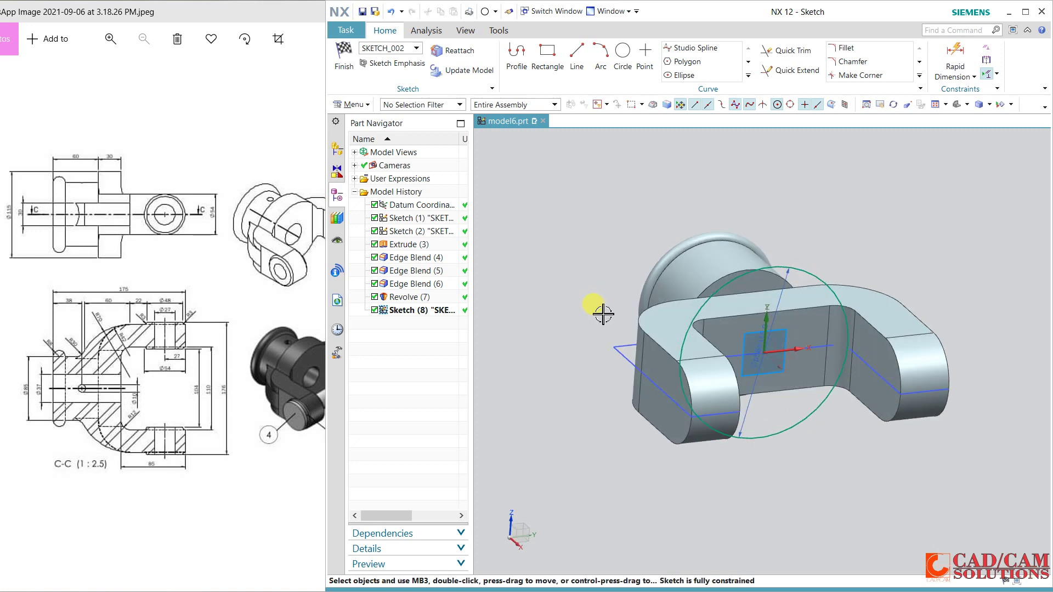
- Finish the circle sketch and delete the edge blend on the two inner corners of the C-shaped body
click(353, 76)
middle_drag(559, 211, 601, 227)
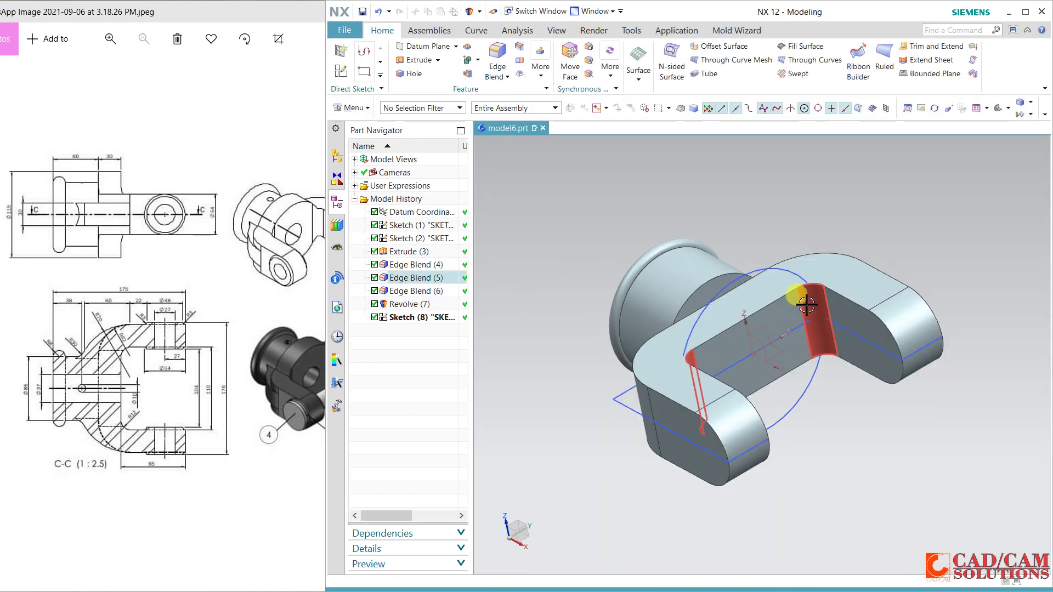
click(441, 279)
right_click(444, 281)
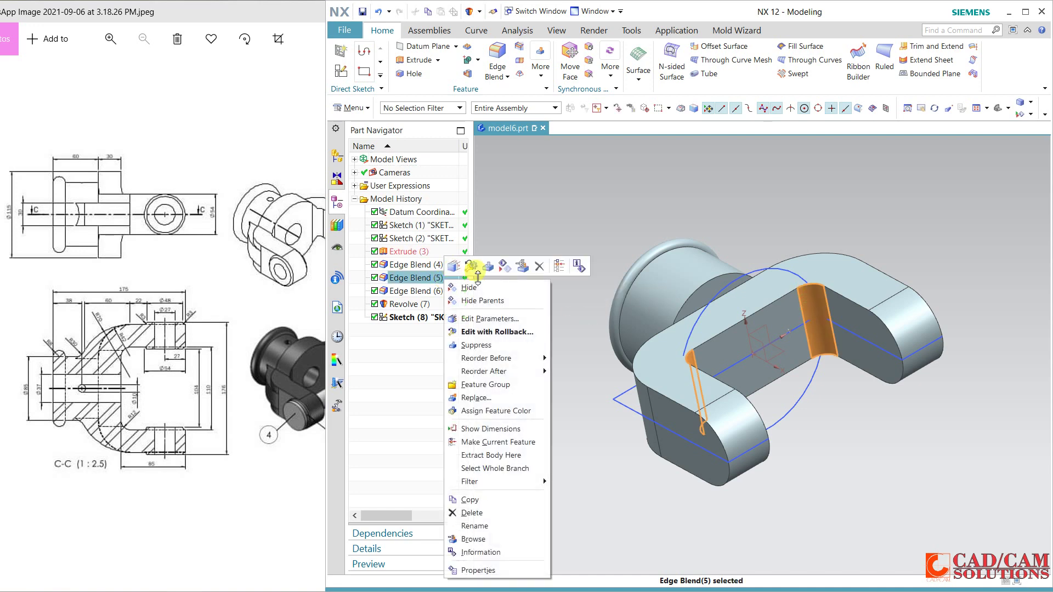
click(473, 513)
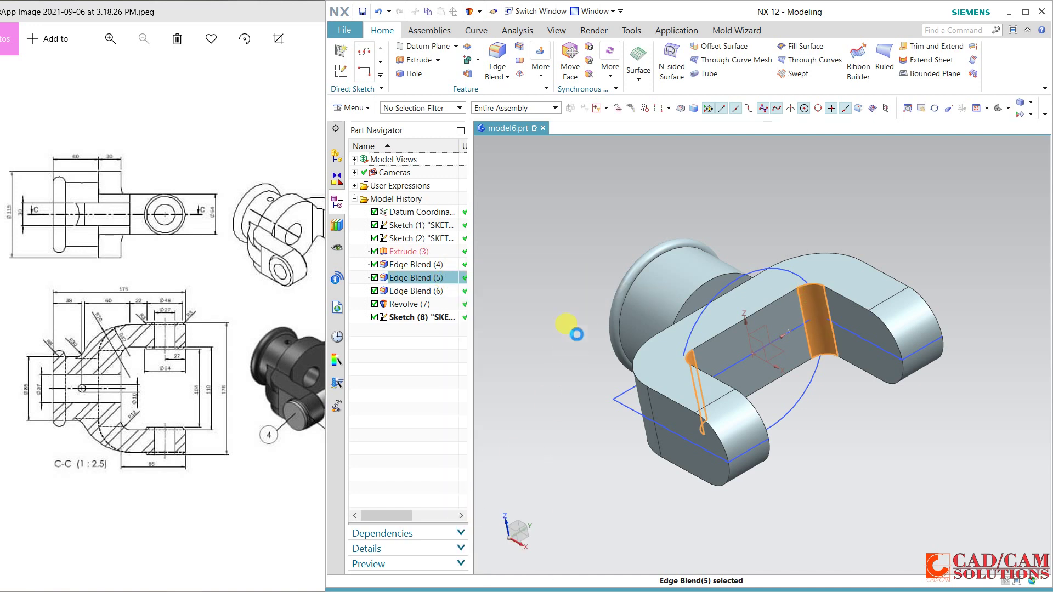
- Extrude the 115 mm circle 33 mm towards the hub and unite it with the C-shaped body
middle_drag(583, 263, 599, 245)
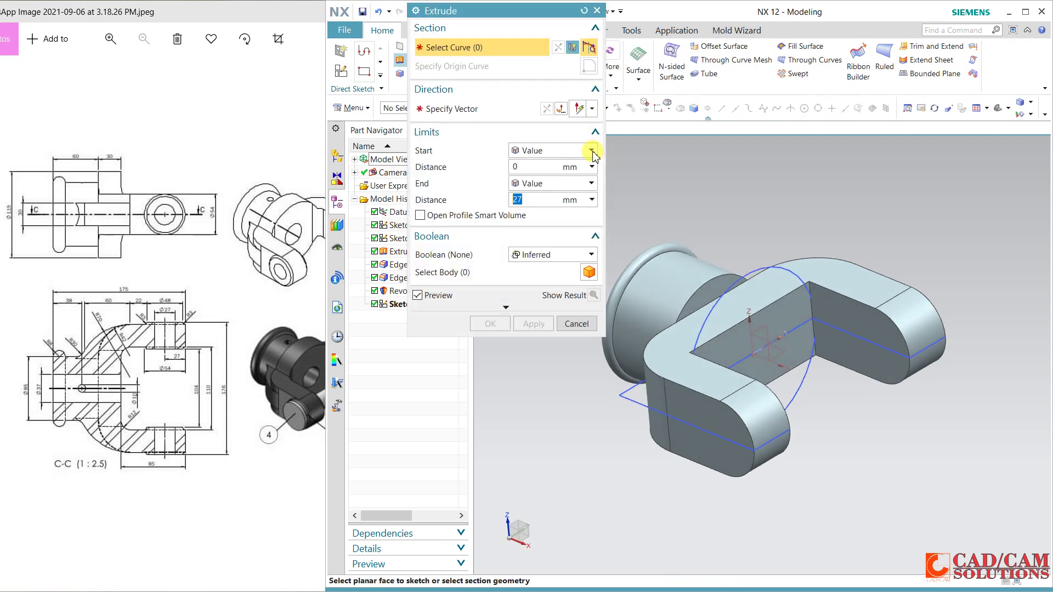
click(747, 278)
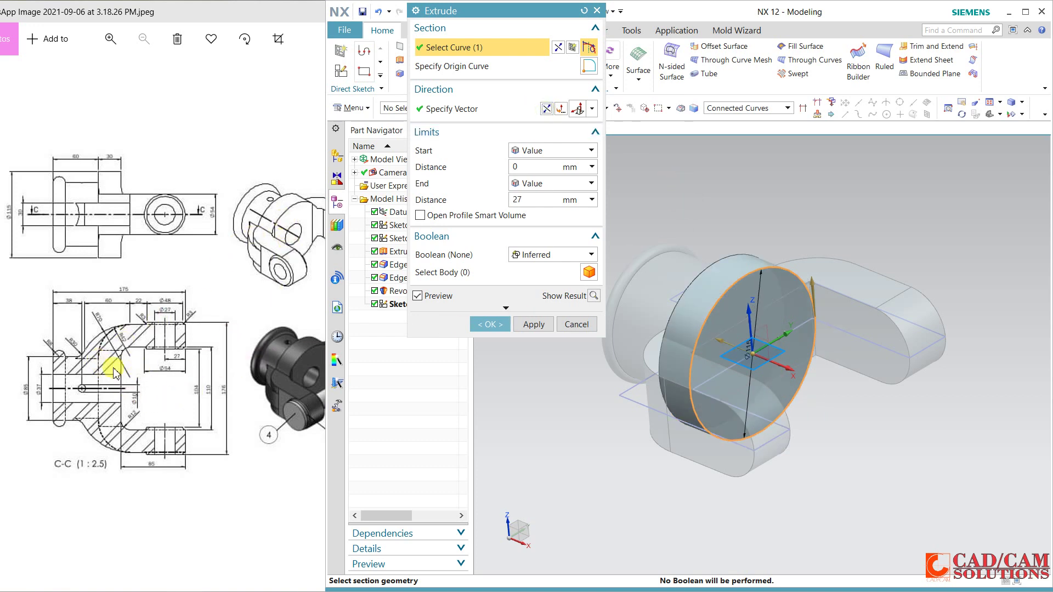
click(543, 200)
text(33)
click(543, 200)
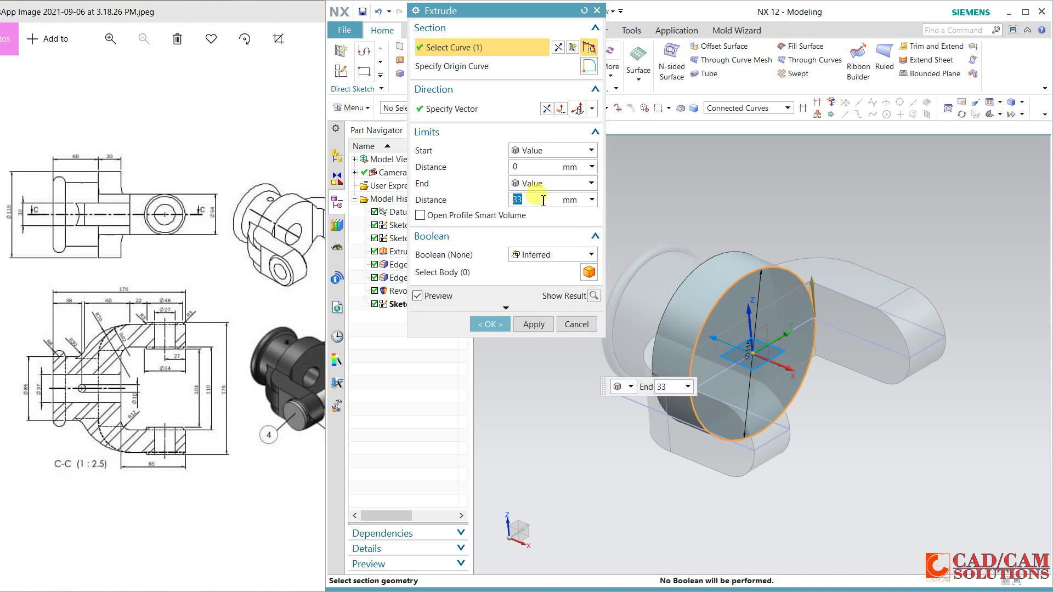
click(548, 254)
click(532, 278)
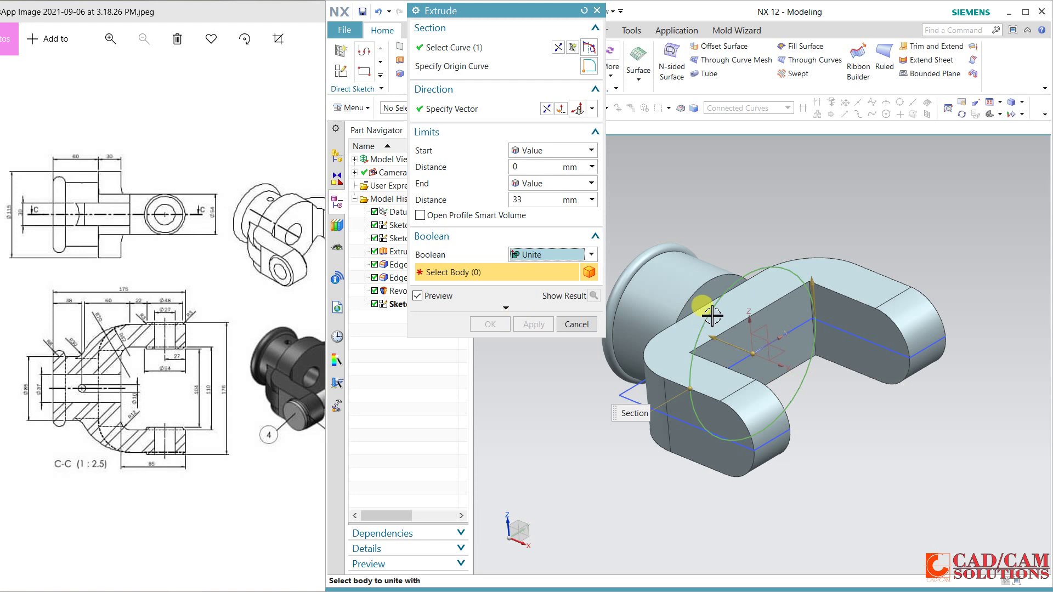
click(710, 314)
click(502, 323)
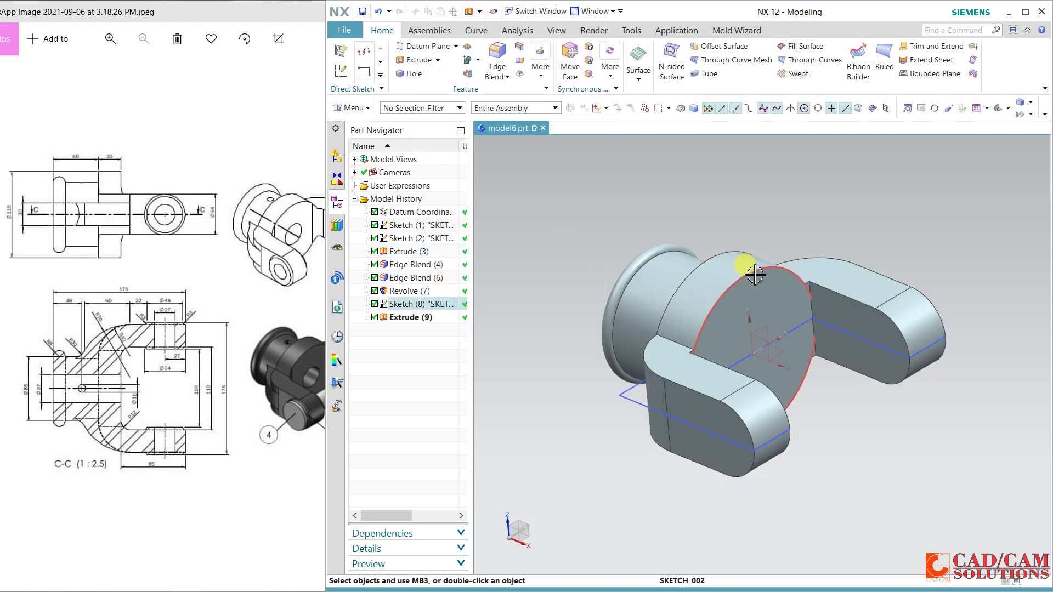
- Blend the two inner edges where the fork arms meet the circular collar with a 12 mm radius
middle_drag(850, 235, 768, 219)
click(505, 53)
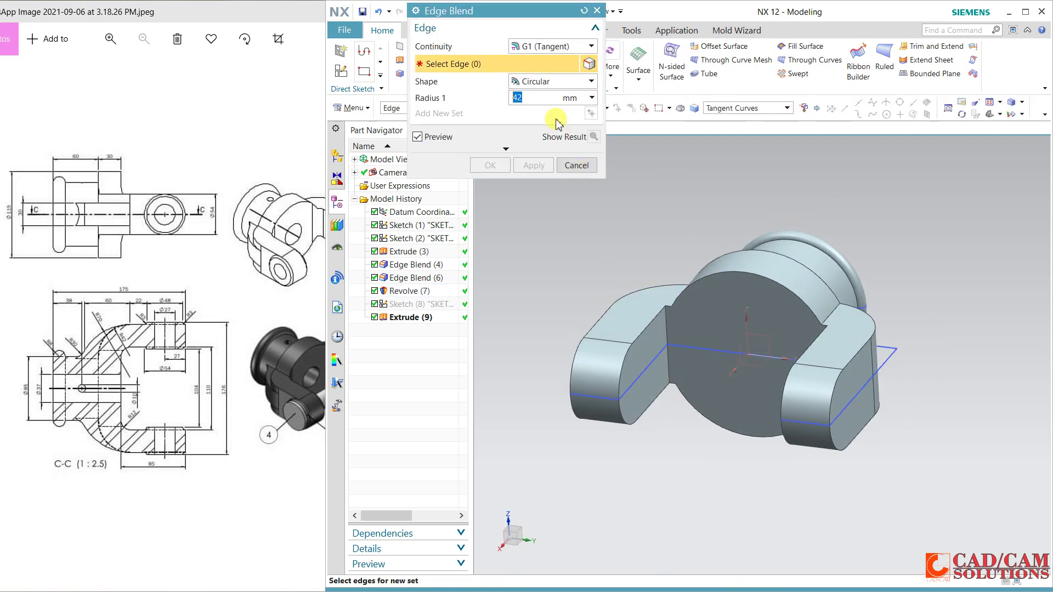
click(666, 339)
middle_drag(666, 340, 679, 239)
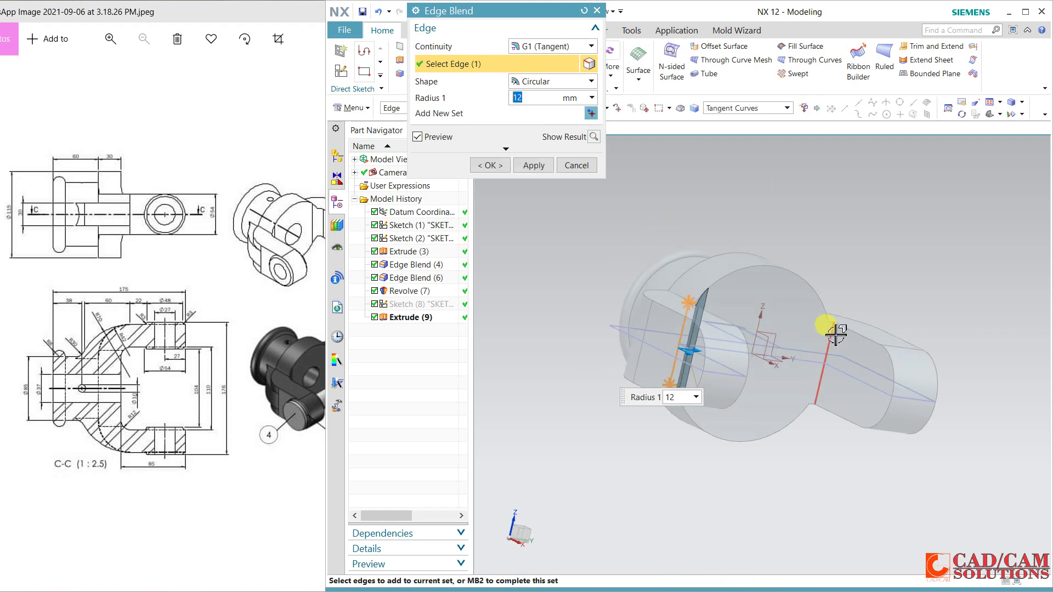
click(839, 275)
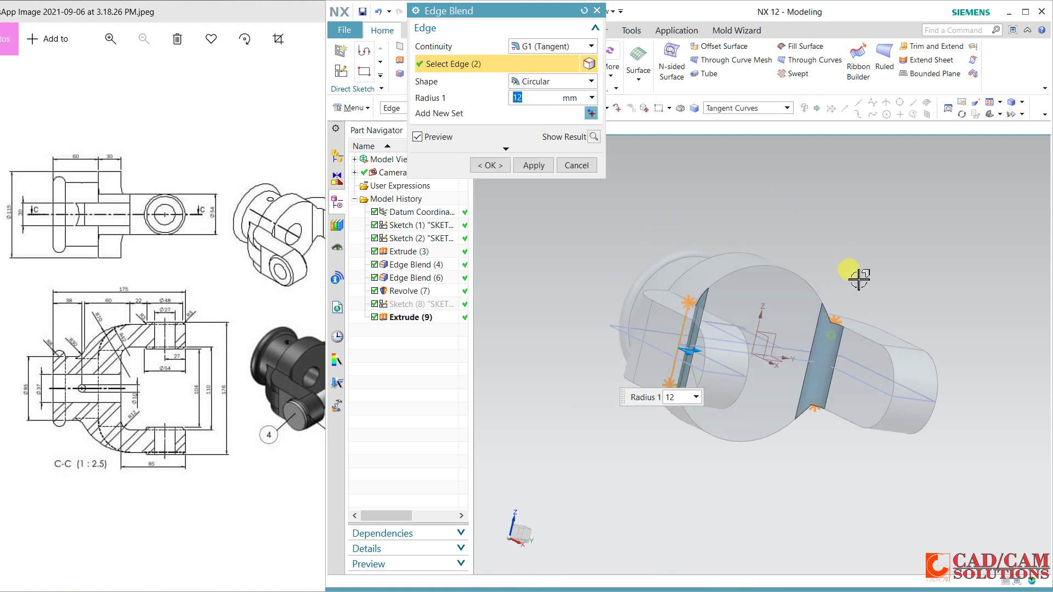
middle_click(522, 186)
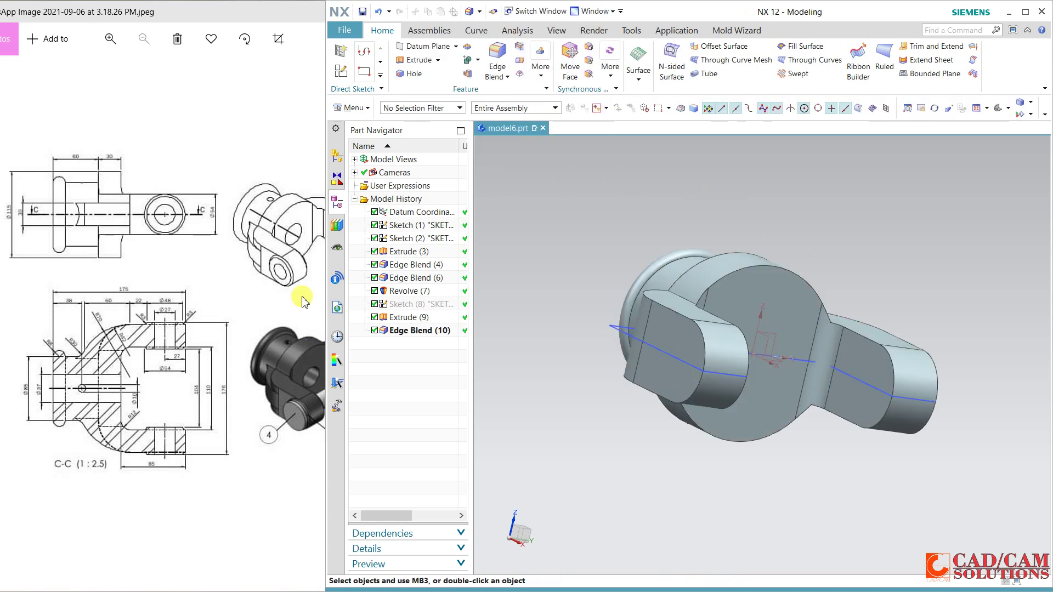
middle_drag(676, 237, 705, 265)
middle_drag(693, 214, 696, 179)
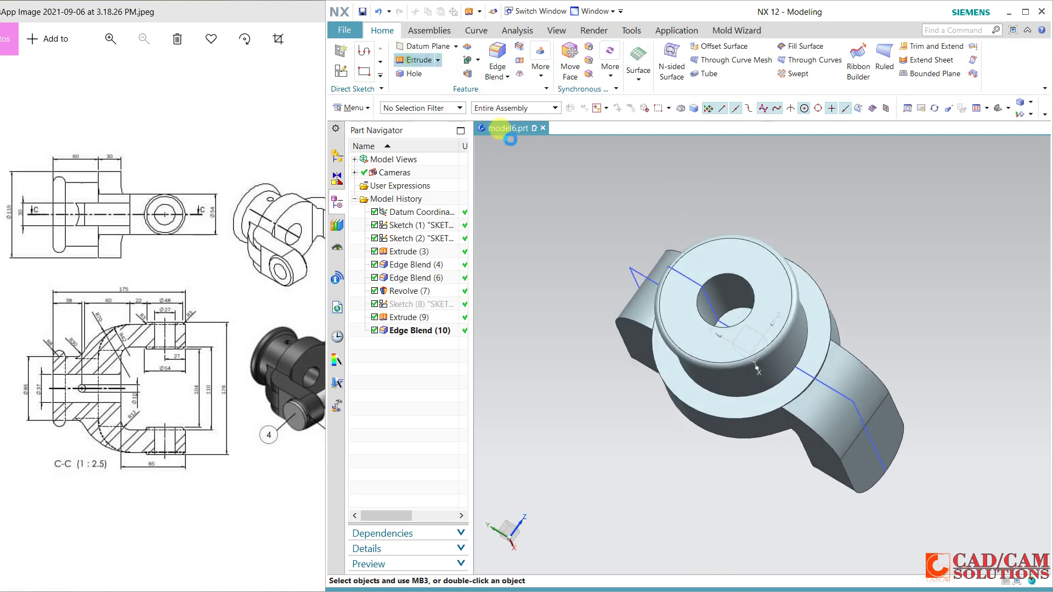
click(416, 60)
click(736, 108)
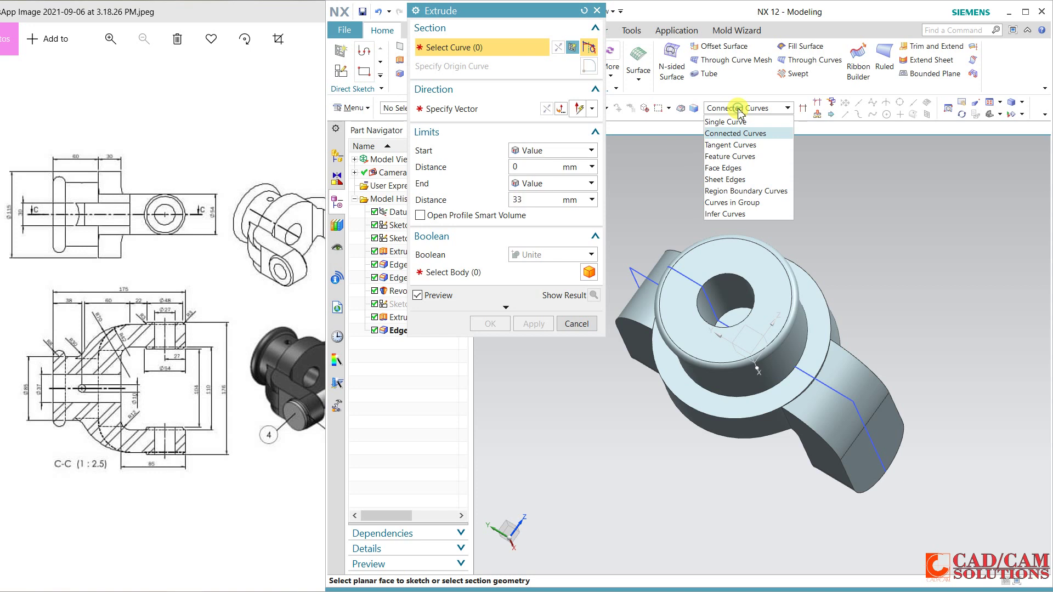
click(719, 171)
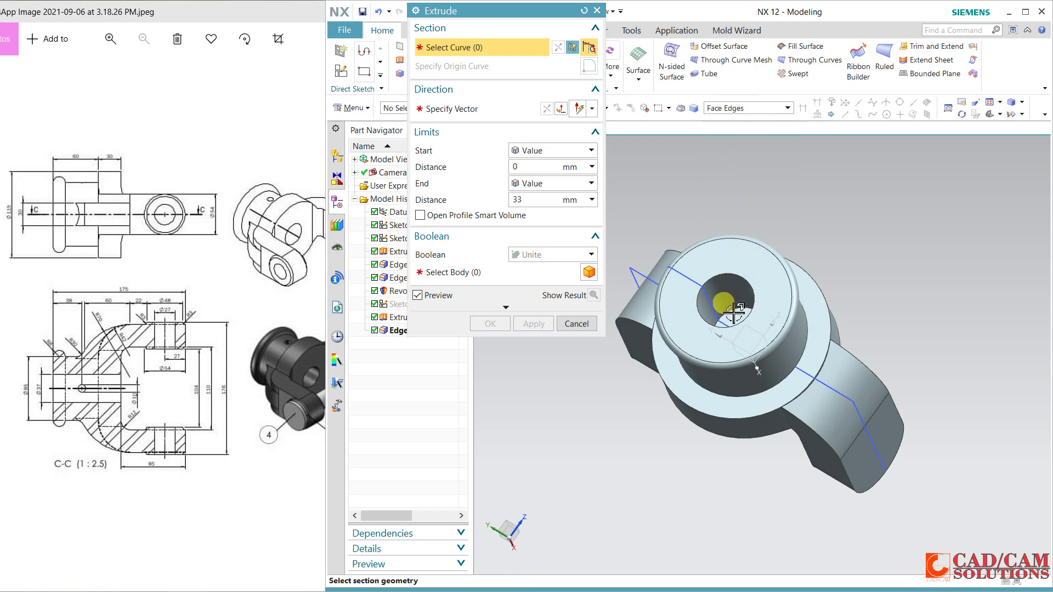
middle_drag(806, 237, 789, 265)
click(577, 325)
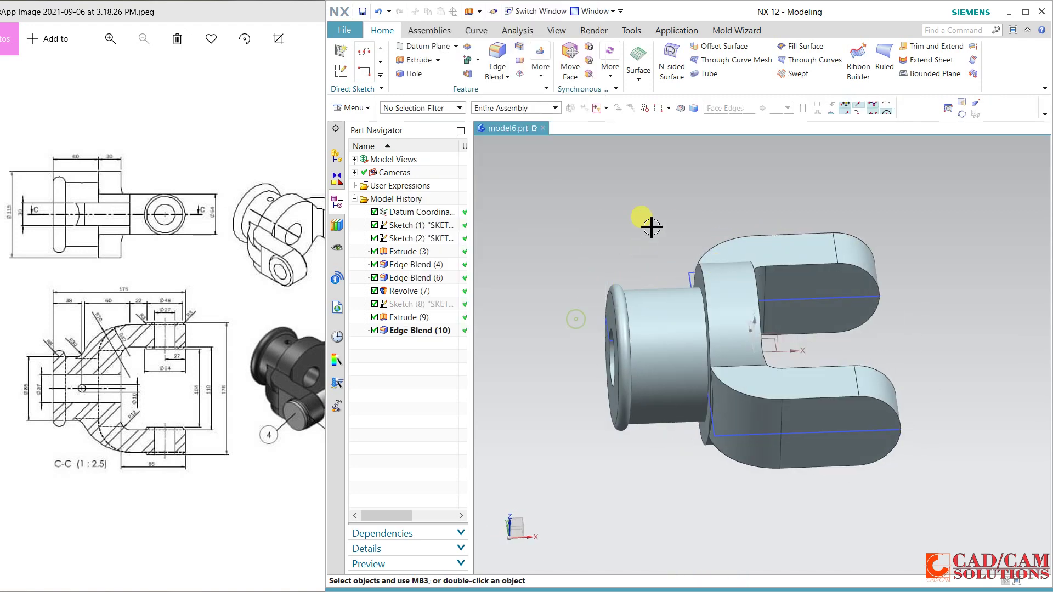
- Unite the fork body as target with the revolved hub as tool
middle_drag(646, 223, 681, 212)
click(467, 62)
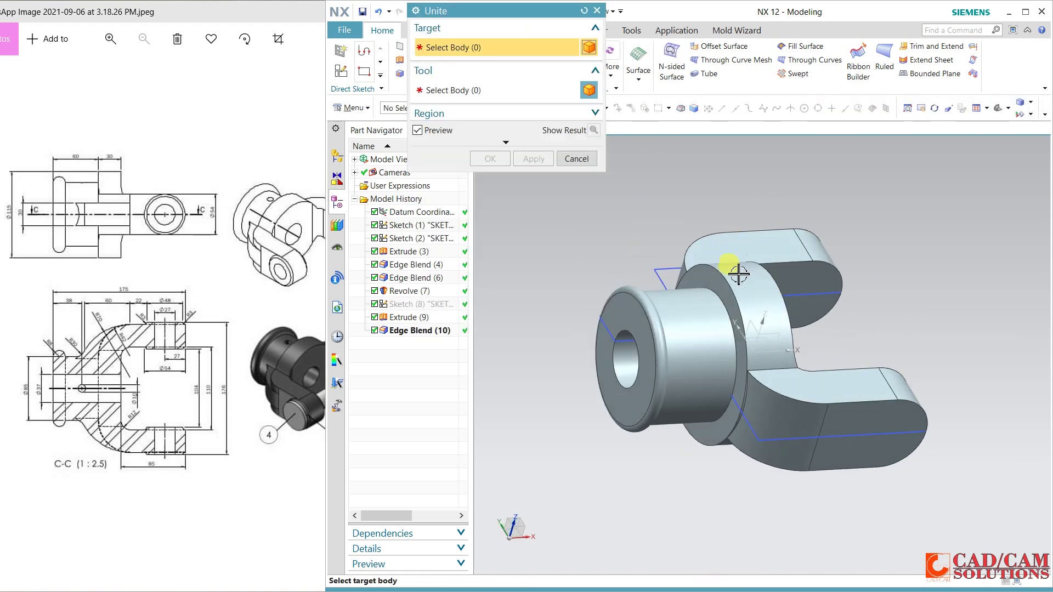
click(740, 250)
click(678, 301)
click(493, 159)
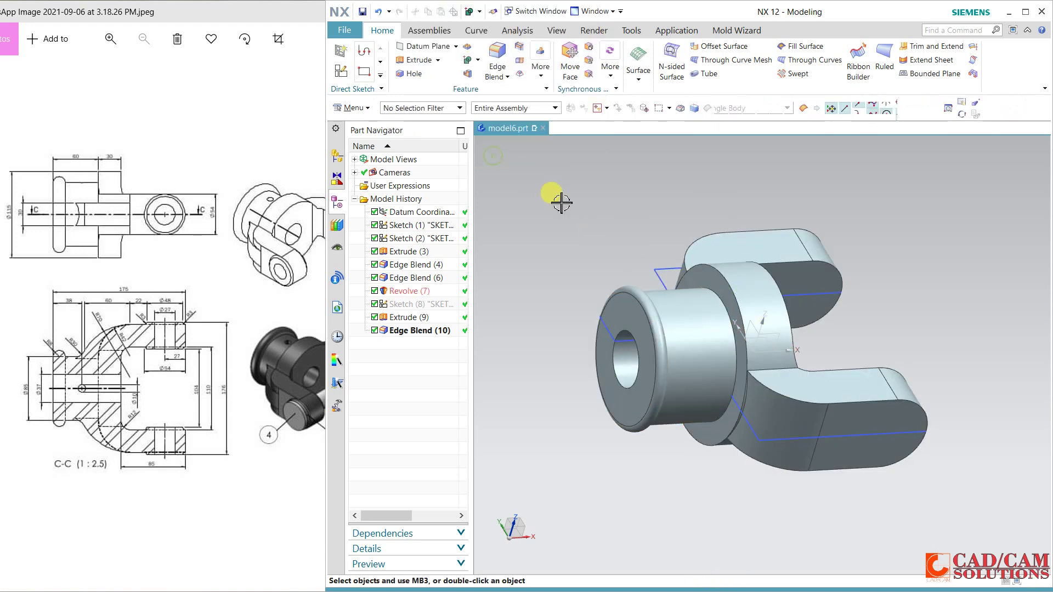
- Extrude the edges of the circular face inside the hub bore 70 mm with Subtract to cut the bore through the collar
middle_drag(634, 223, 679, 179)
click(419, 60)
click(732, 111)
click(718, 162)
click(716, 334)
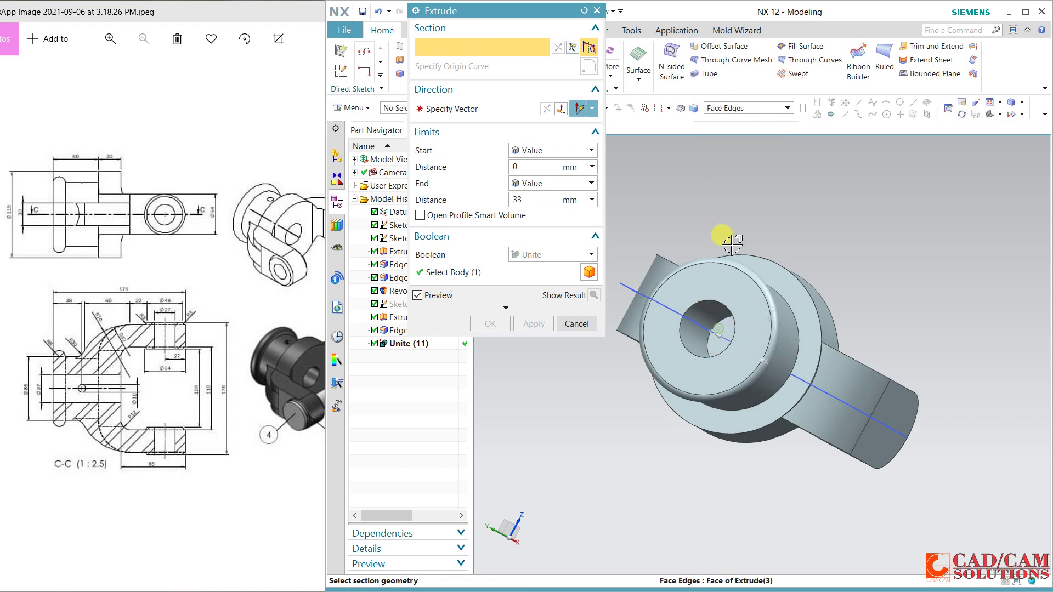
click(732, 244)
middle_drag(733, 228, 665, 324)
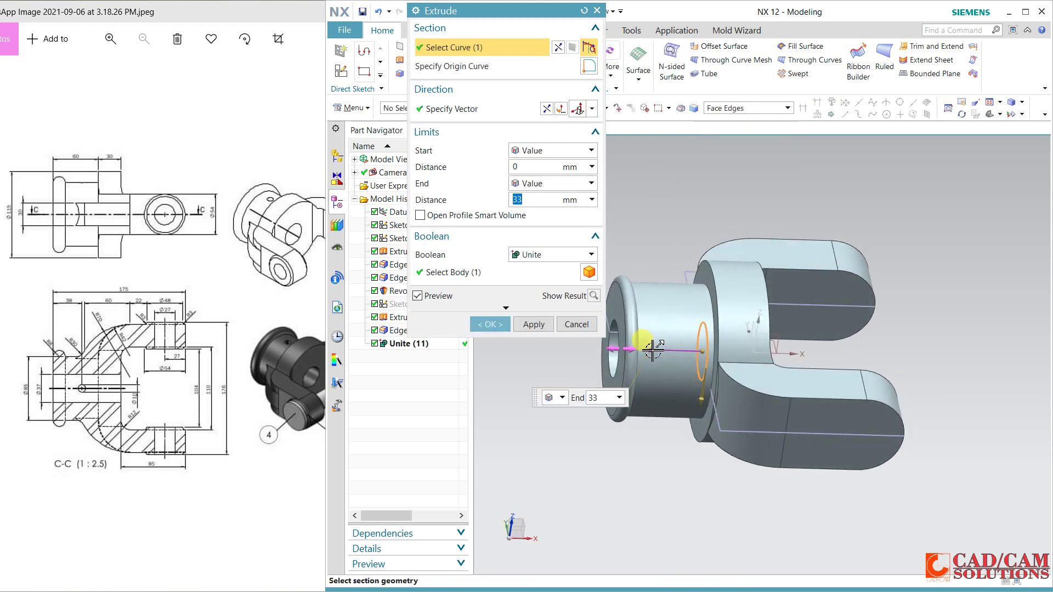
text(70)
click(530, 255)
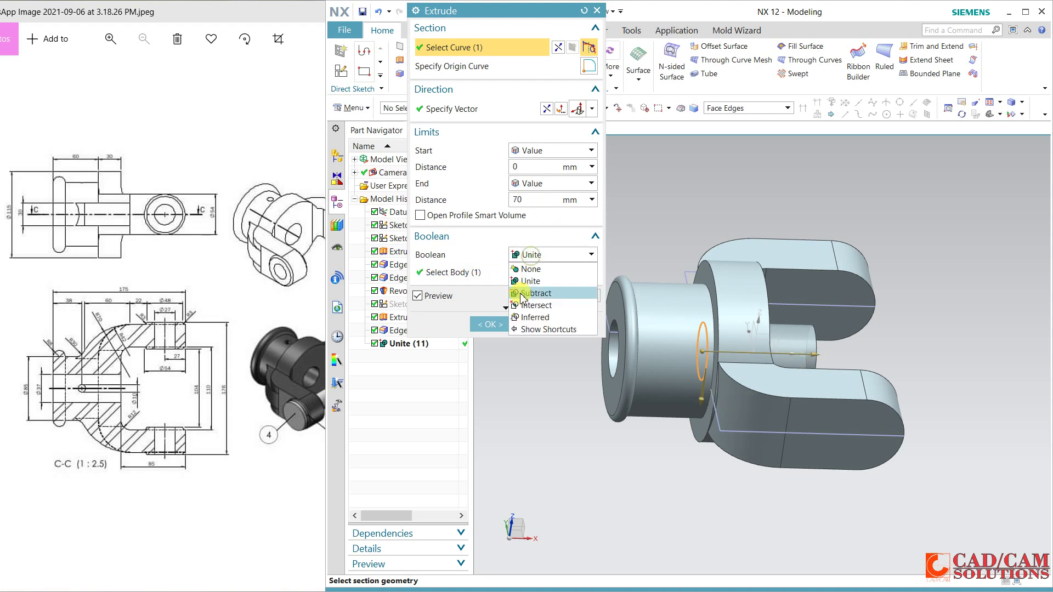
click(531, 293)
click(496, 324)
- Examine the part's interior with a temporary one-plane view section set to the Y and Z planes
middle_drag(764, 230, 790, 252)
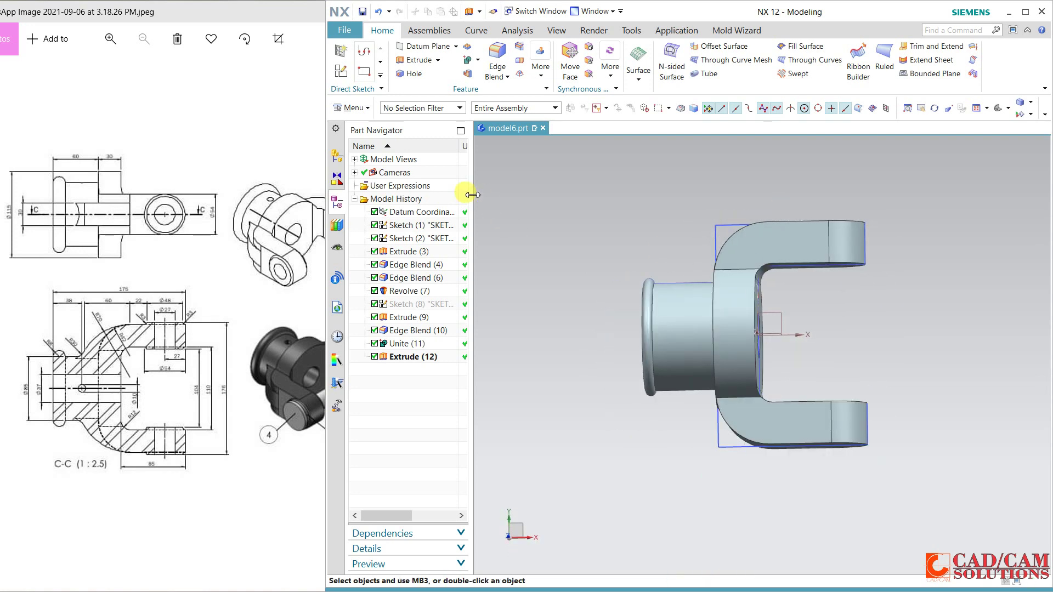
click(363, 110)
mouse_move(397, 149)
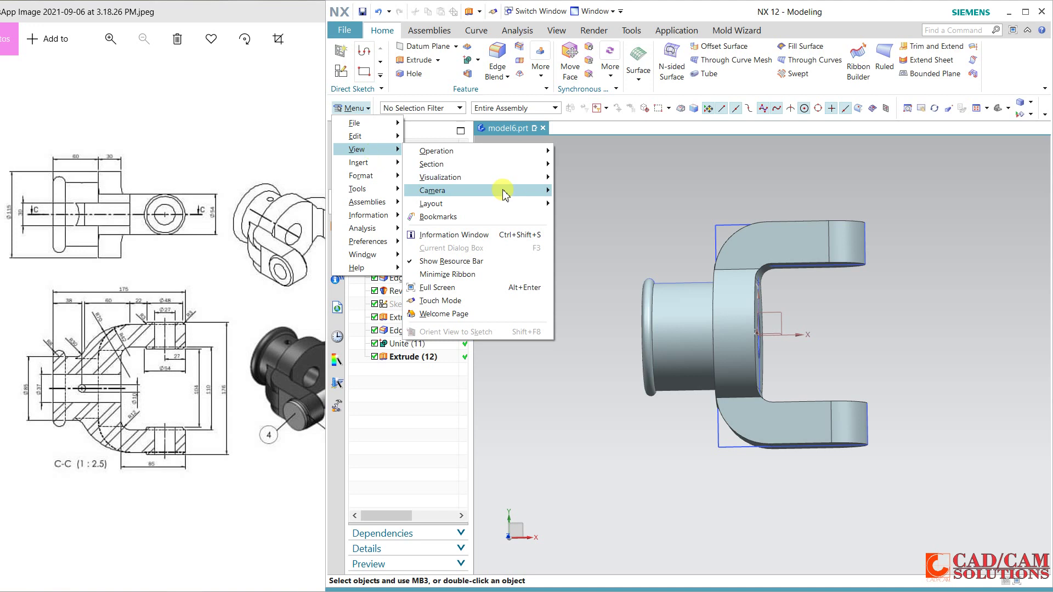
mouse_move(510, 170)
click(601, 194)
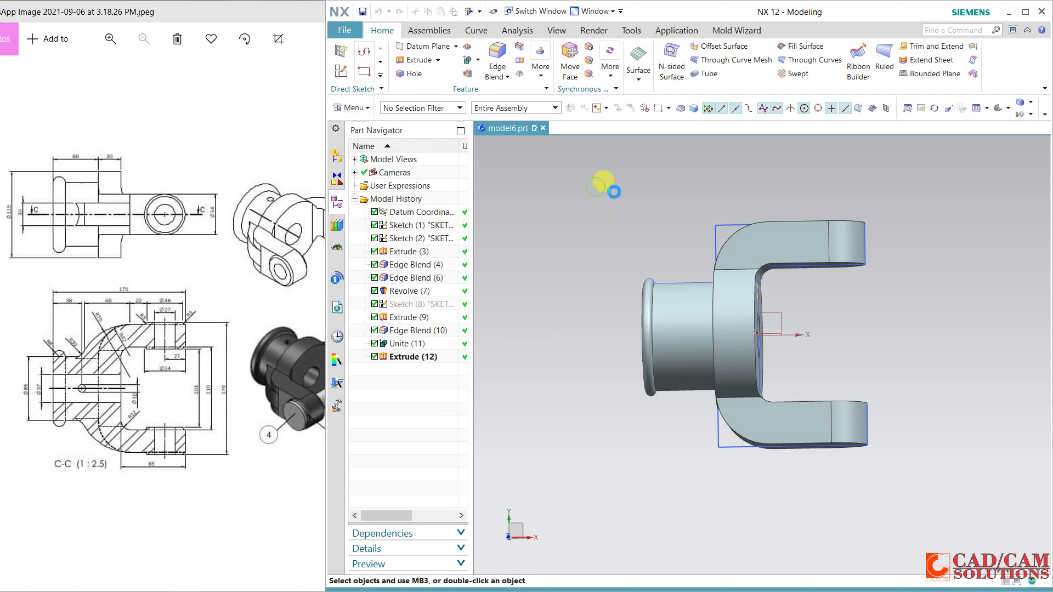
click(568, 142)
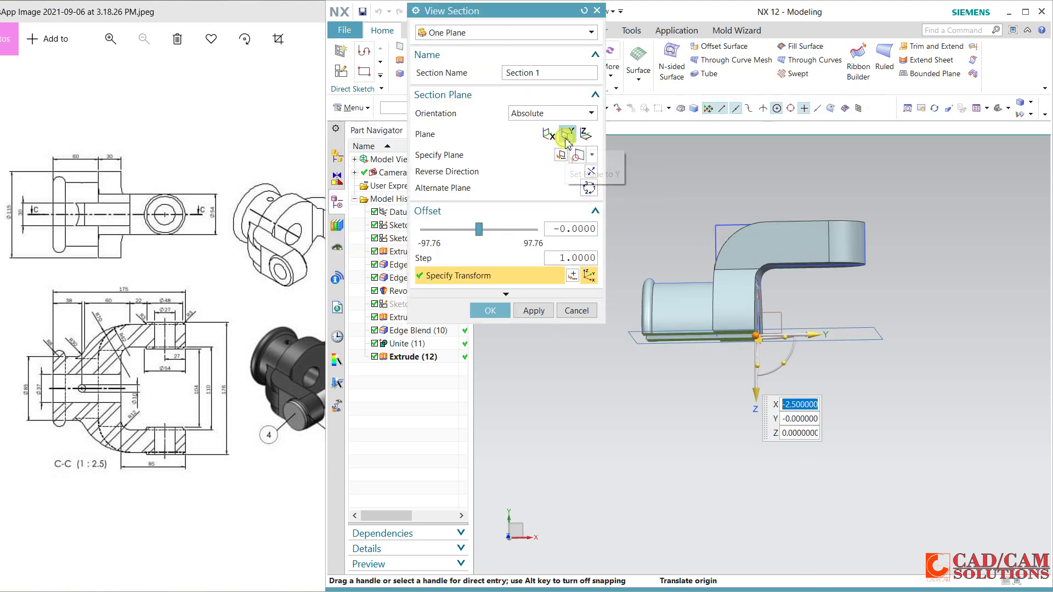
click(585, 135)
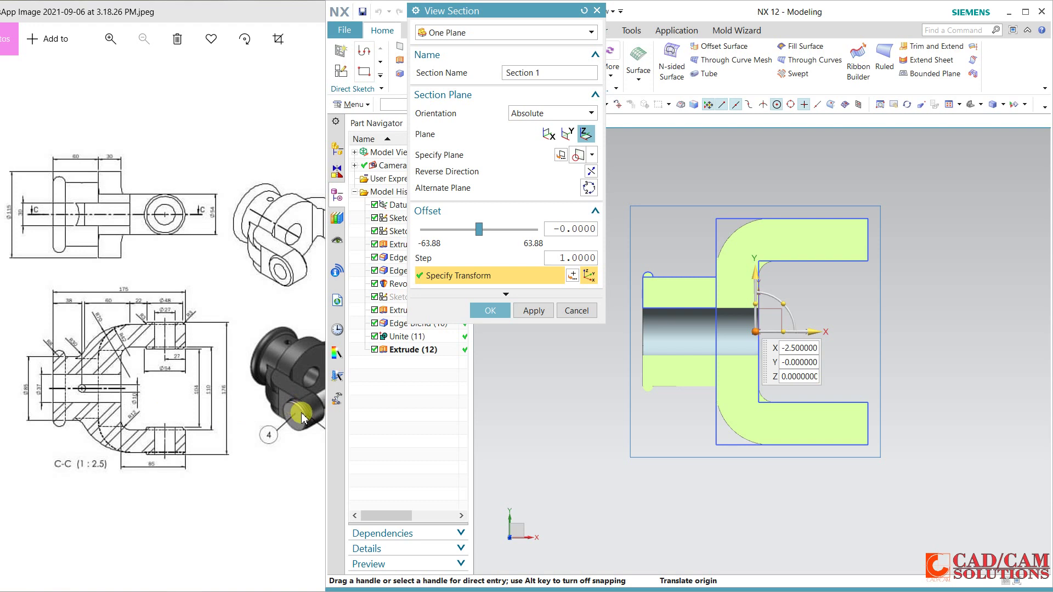
click(576, 311)
- Delete the edge blend on the two outer corners of the fork body
mouse_move(667, 393)
middle_down()
mouse_move(590, 277)
mouse_move(677, 404)
middle_up()
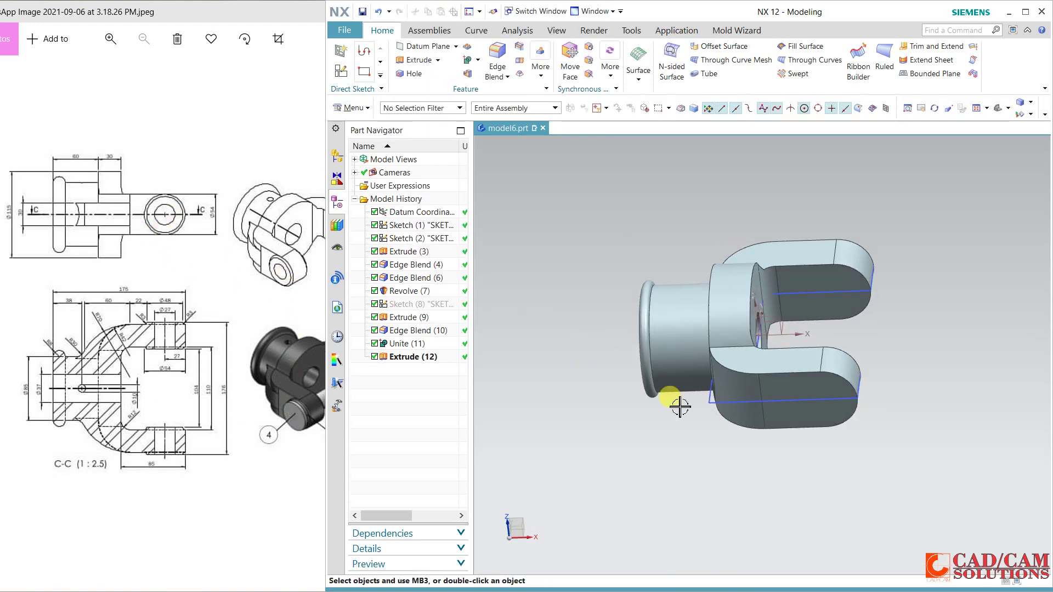
middle_drag(686, 453, 697, 518)
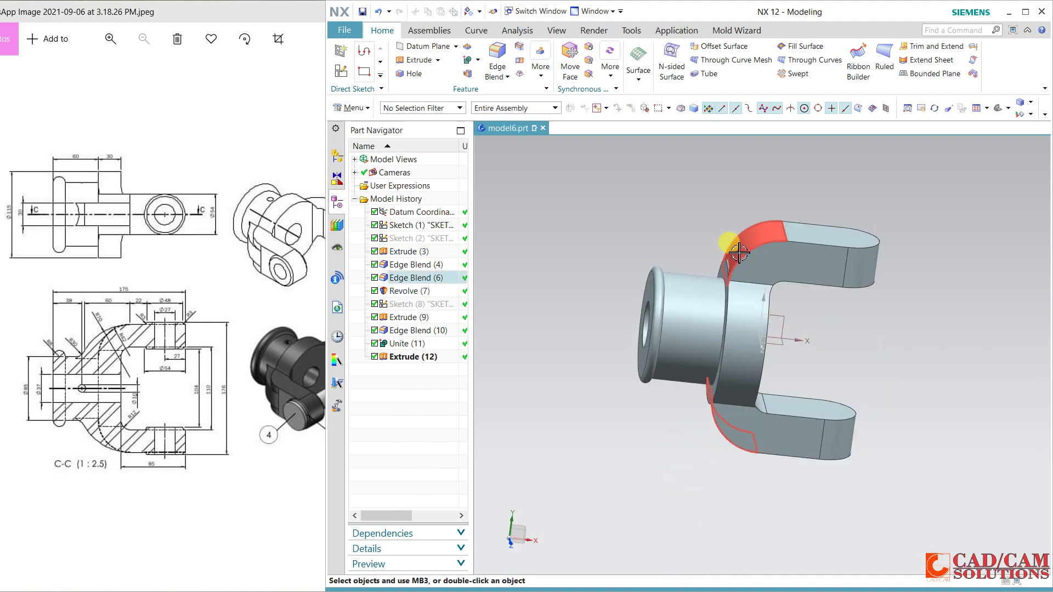
right_click(437, 278)
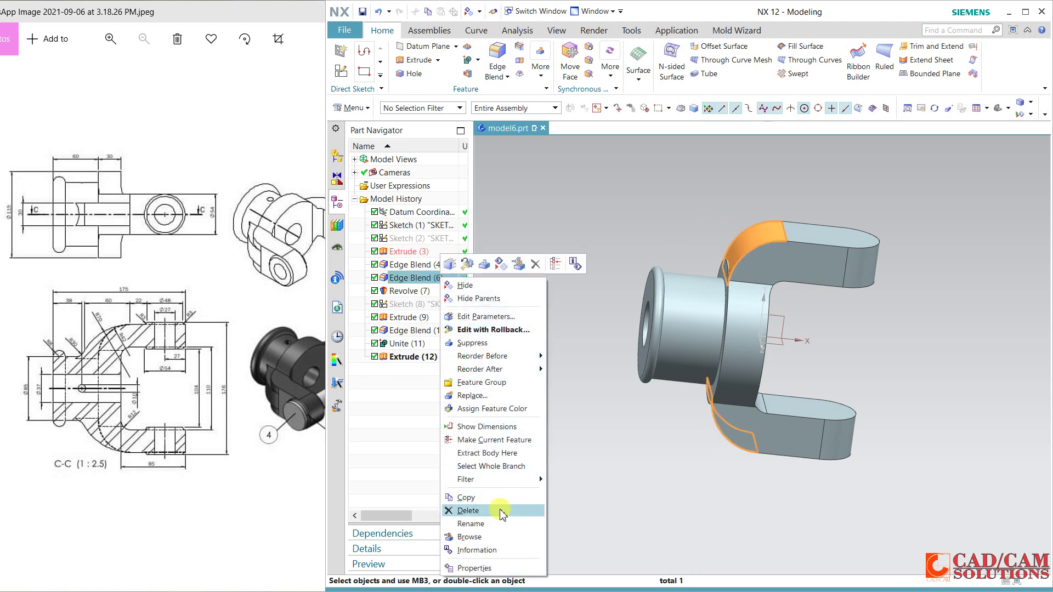
click(469, 511)
- Blend the two outer corner edges of the fork body with a 42 mm radius
middle_drag(658, 254, 675, 244)
click(496, 55)
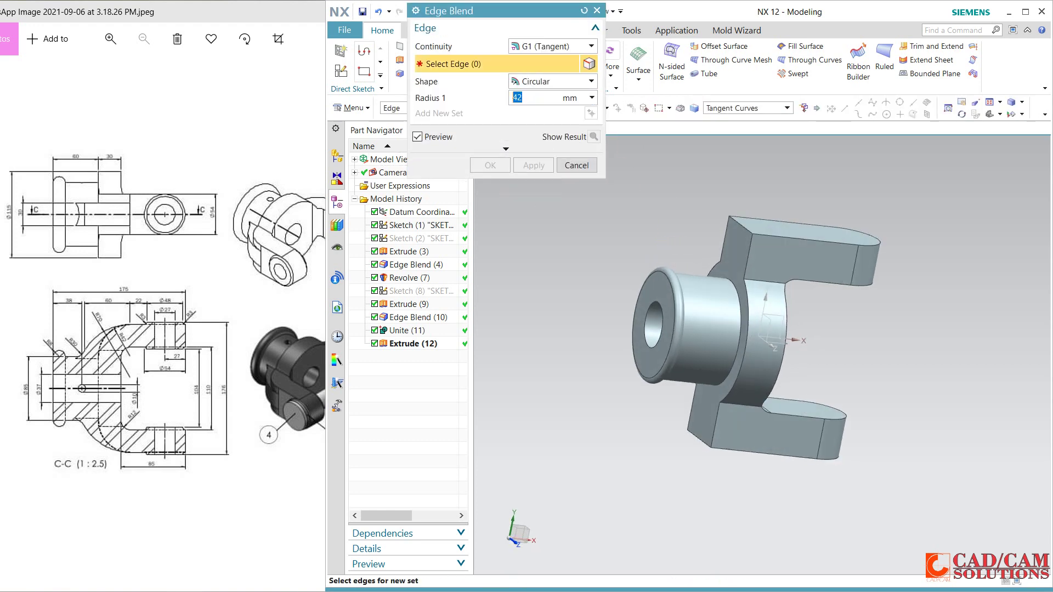
click(727, 215)
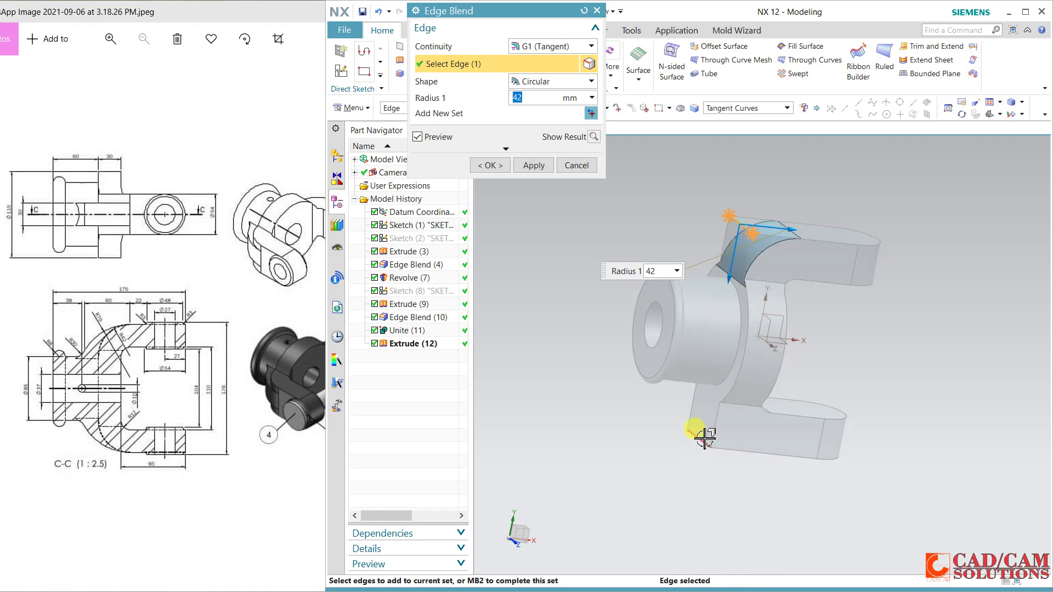
click(704, 438)
click(499, 167)
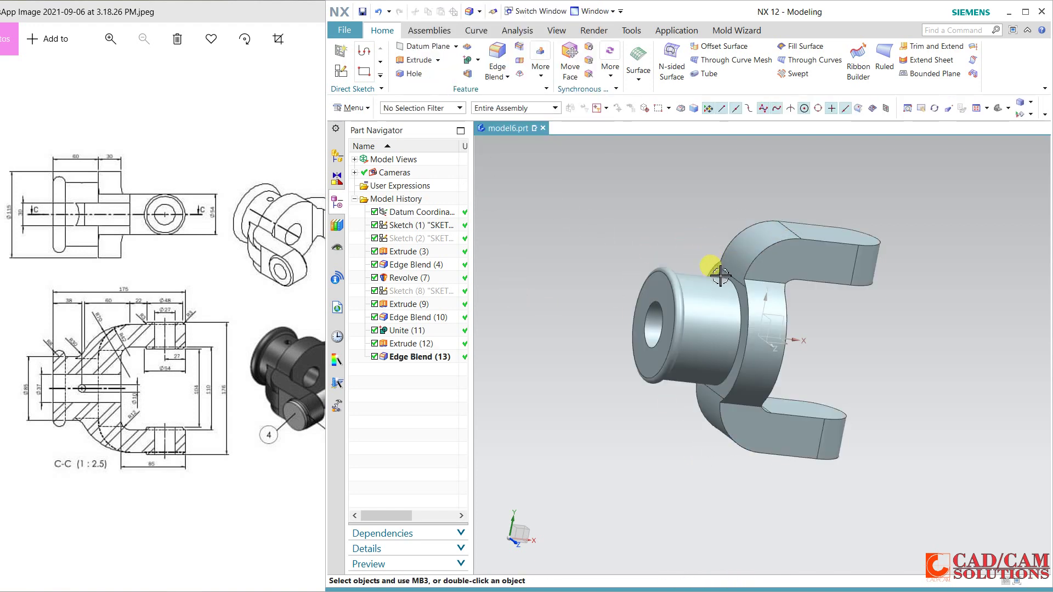
- Start a new sketch on the XY plane of the datum coordinate system
mouse_move(687, 278)
middle_down()
mouse_move(634, 221)
mouse_move(649, 223)
mouse_move(652, 246)
mouse_move(630, 233)
middle_up()
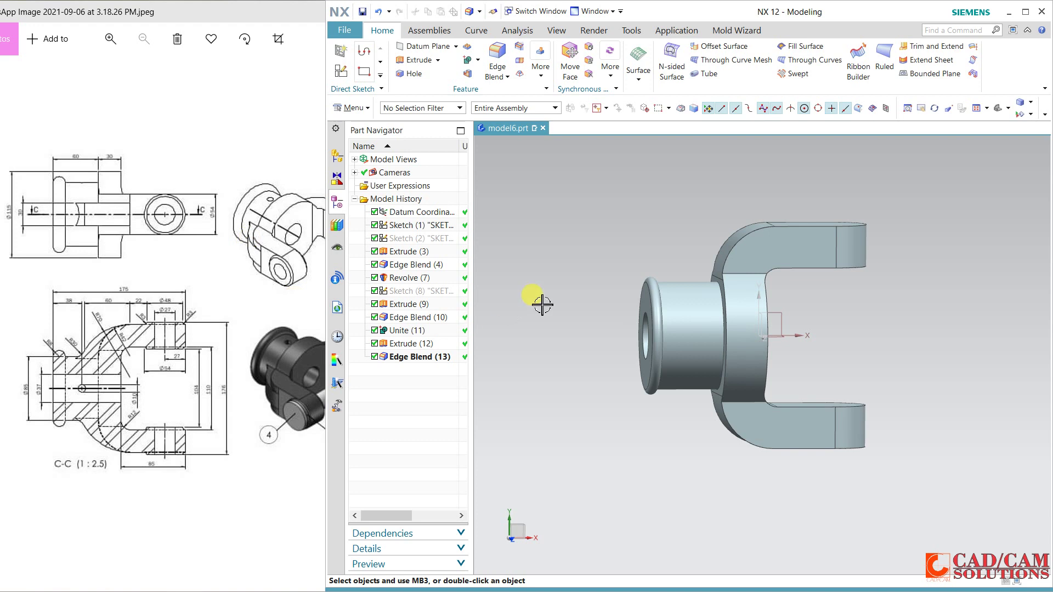
middle_drag(569, 292, 557, 266)
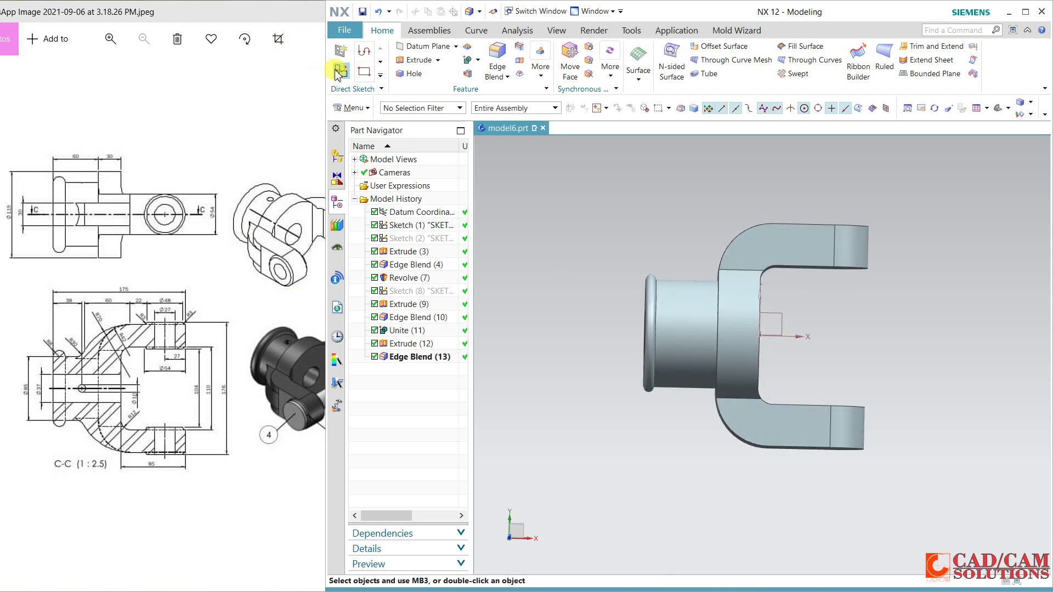
click(339, 74)
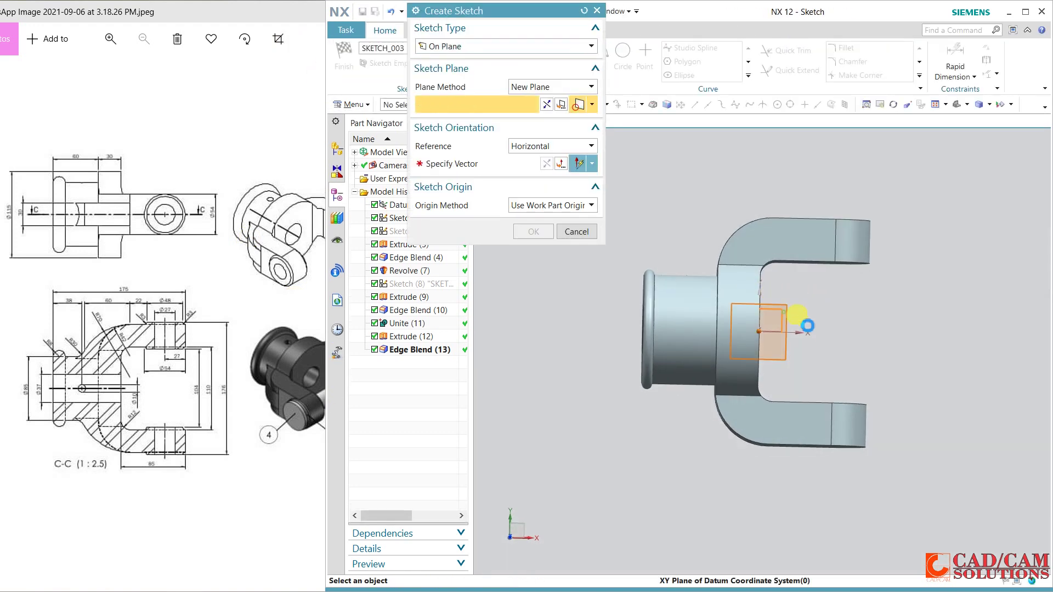
click(808, 326)
click(534, 232)
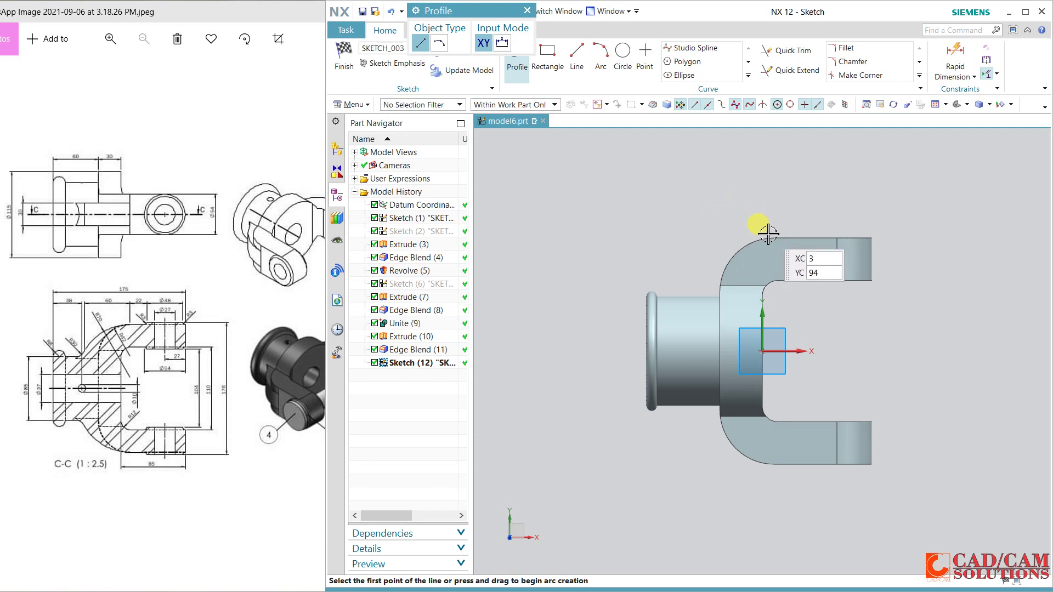
- Draw an arc of about 84 mm radius from the inner end of the upper arm's straight outer edge down to the hub's upper side
click(601, 54)
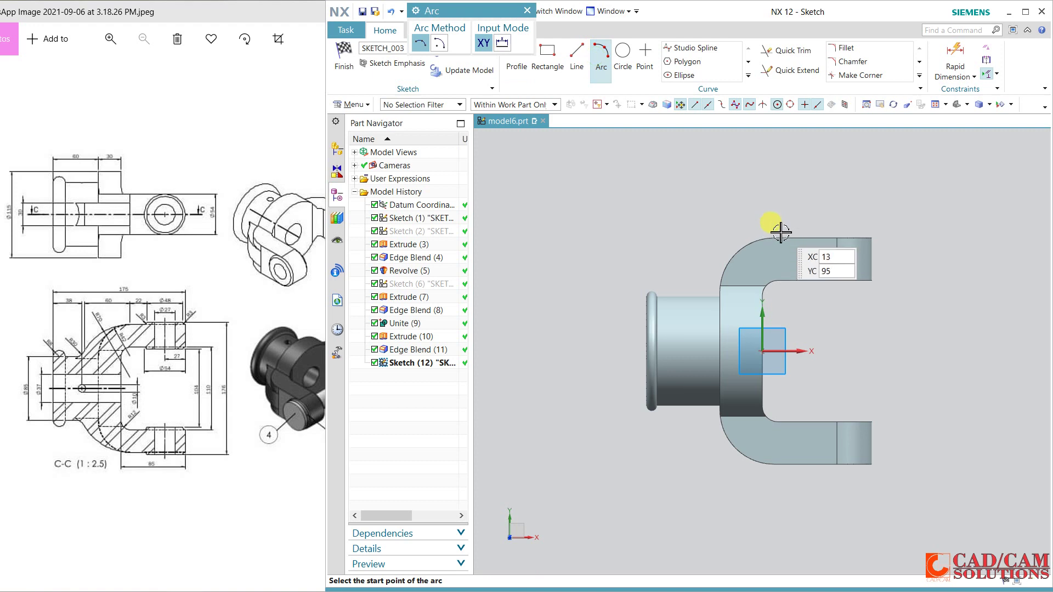
click(774, 239)
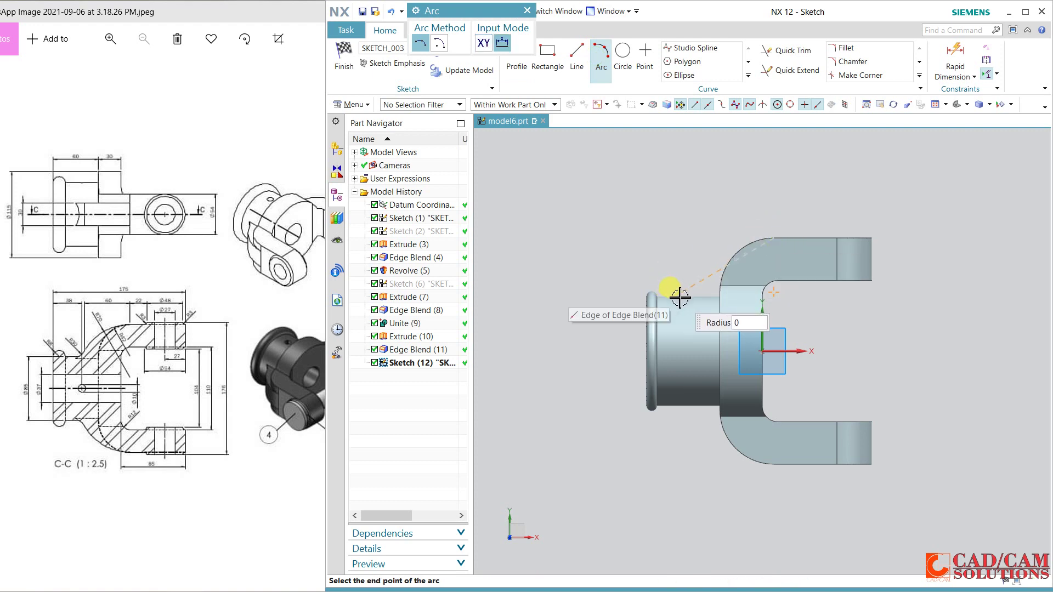
click(678, 293)
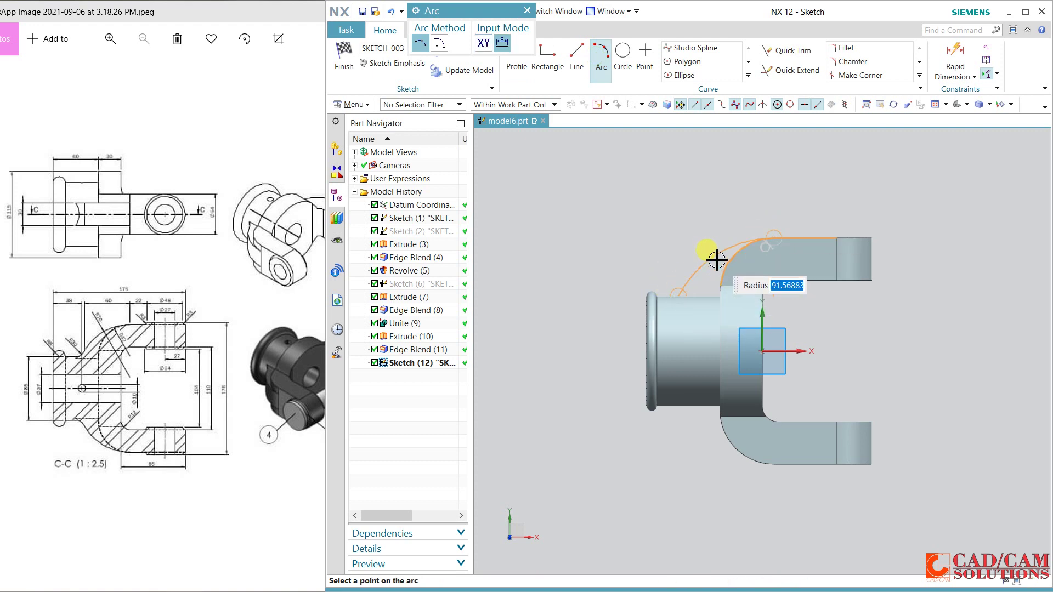
click(712, 254)
key(Escape)
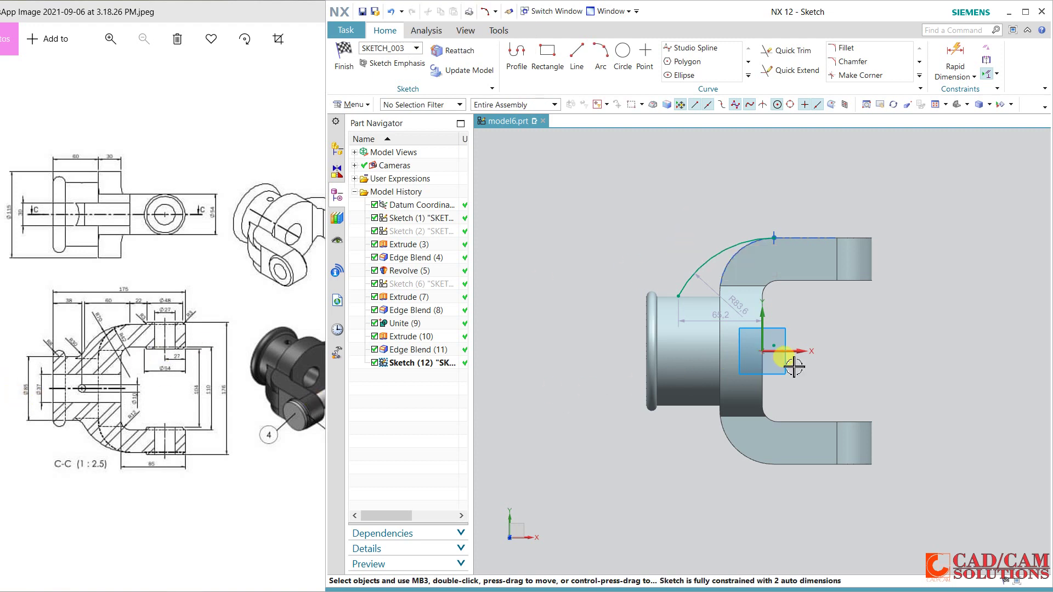
- Dimension the vertical distance from the arc's lower endpoint to the X axis as 85/2 mm
click(955, 57)
click(718, 253)
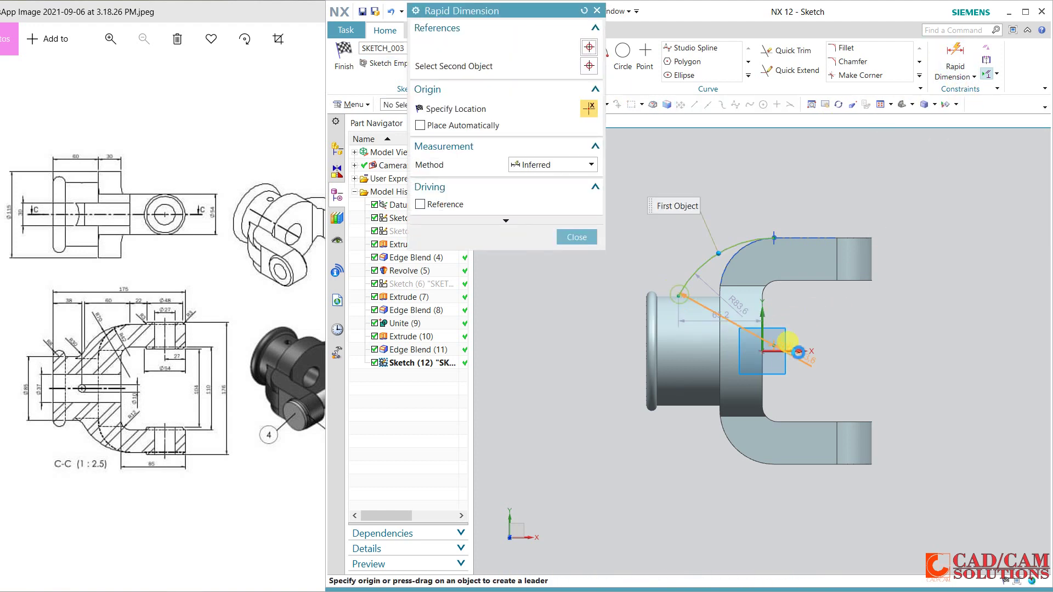
click(617, 329)
click(611, 326)
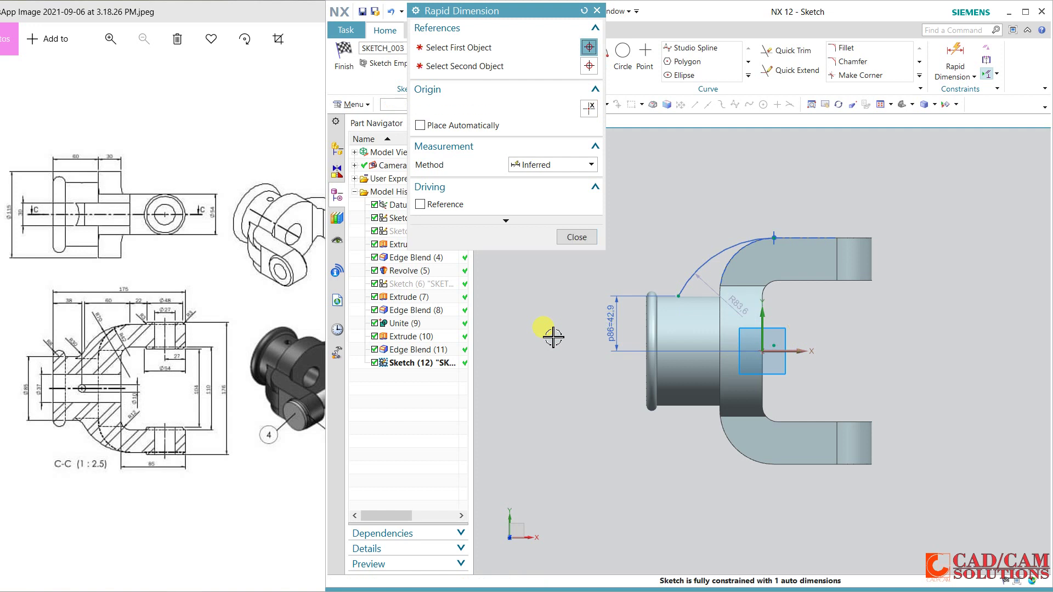
text(85/2)
key(Return)
click(578, 236)
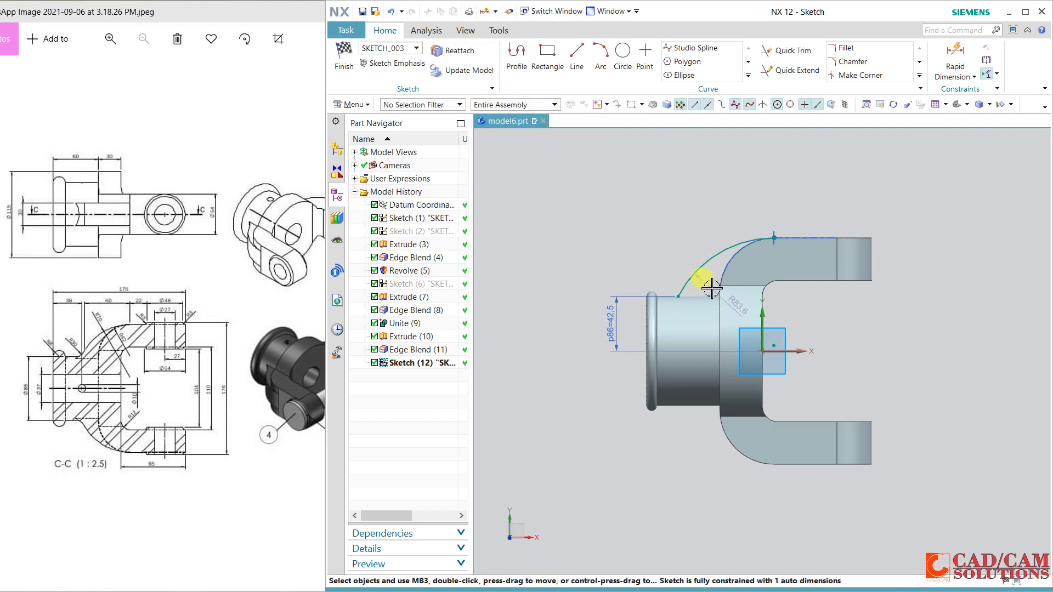
- Set the arc's radius to 70 mm
double_click(710, 288)
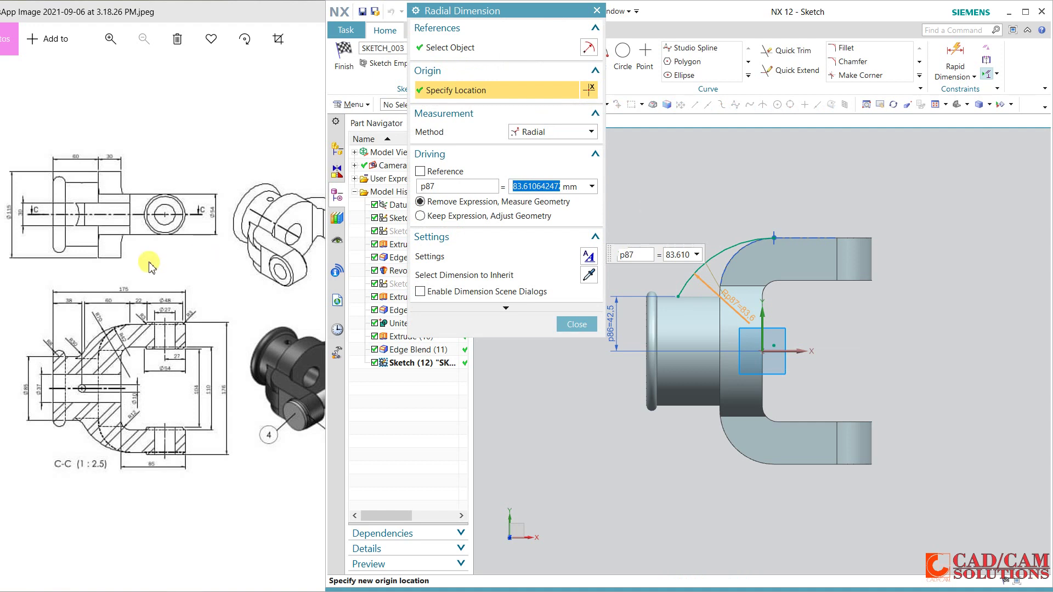
text(70)
key(Return)
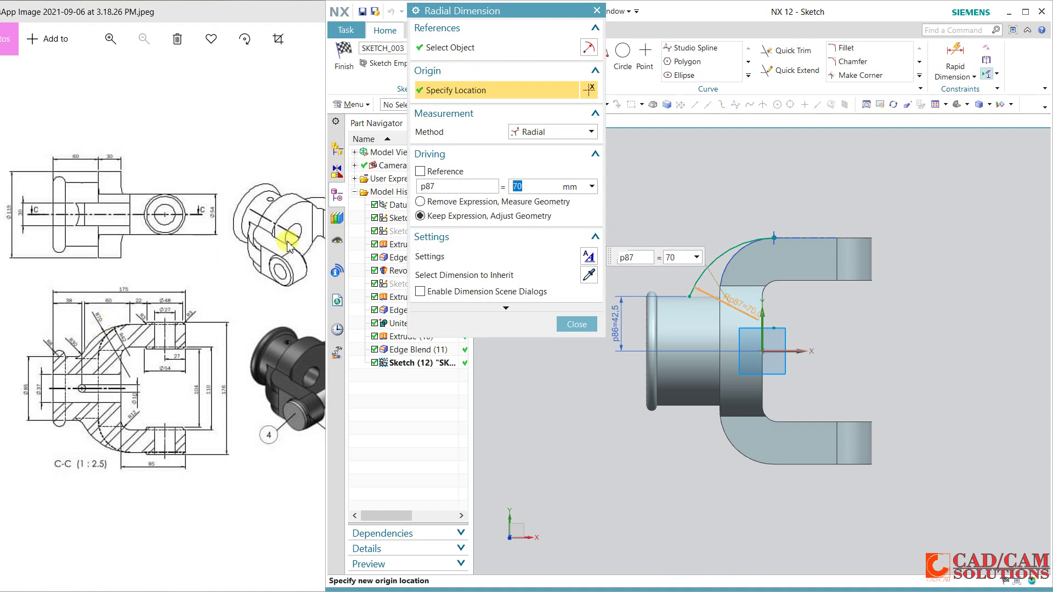
click(567, 324)
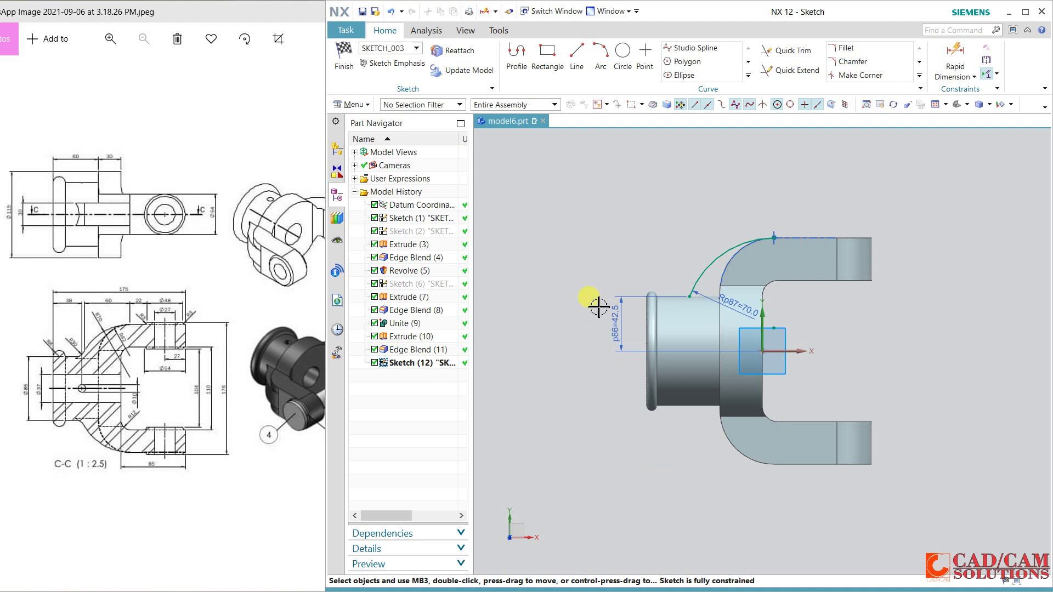
- Mirror the 70 mm arc about the X axis and finish the sketch
click(748, 75)
click(702, 144)
click(710, 260)
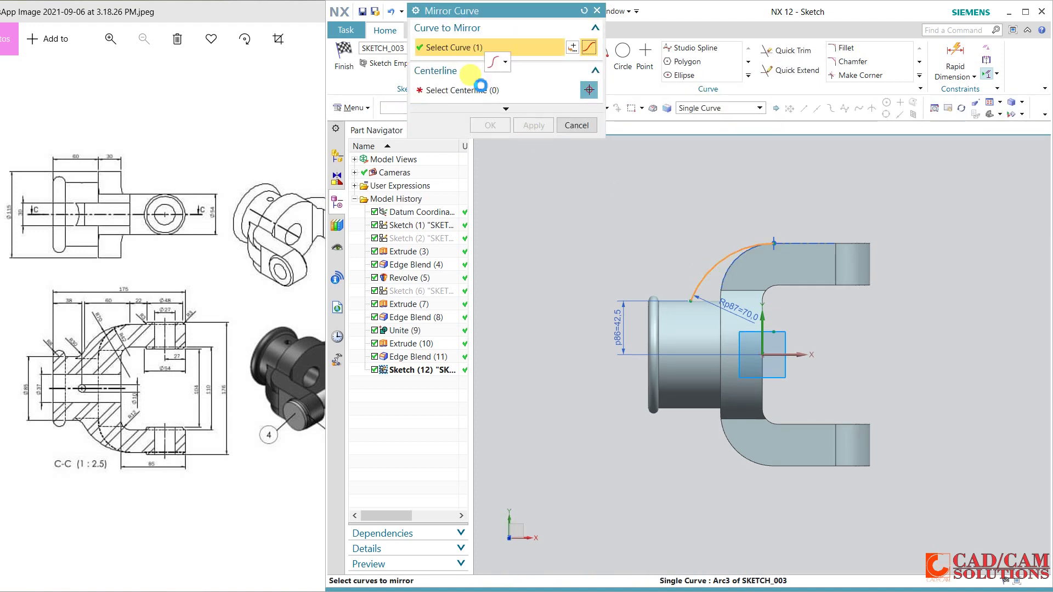
click(482, 90)
click(796, 357)
middle_click(619, 213)
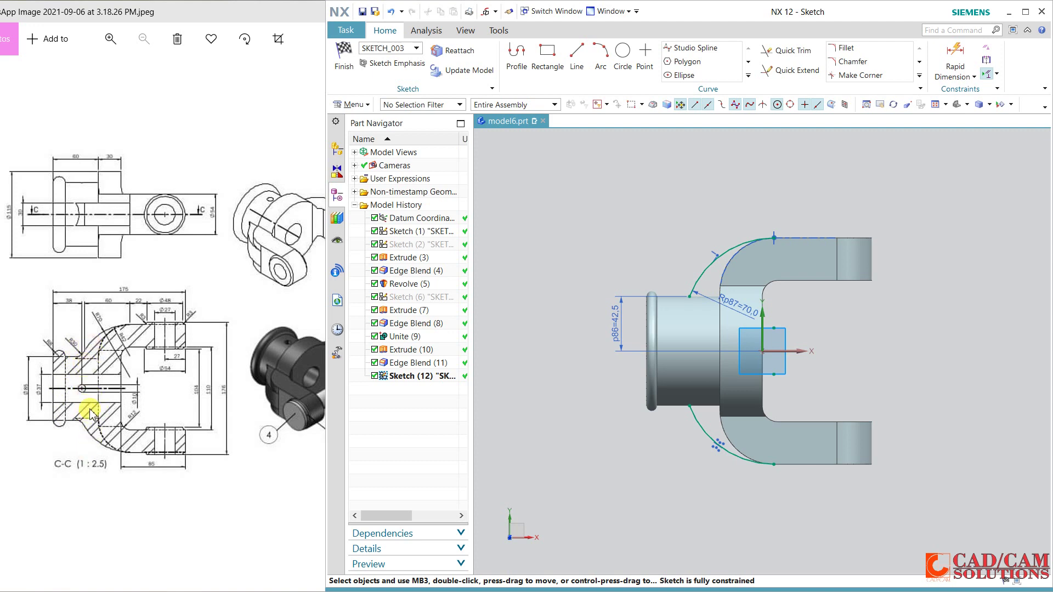
click(344, 55)
- Create 30 mm thick symmetric ribs parallel to the section plane from the upper and lower arcs, combined with the body
mouse_move(564, 235)
middle_down()
mouse_move(574, 352)
mouse_move(589, 355)
middle_up()
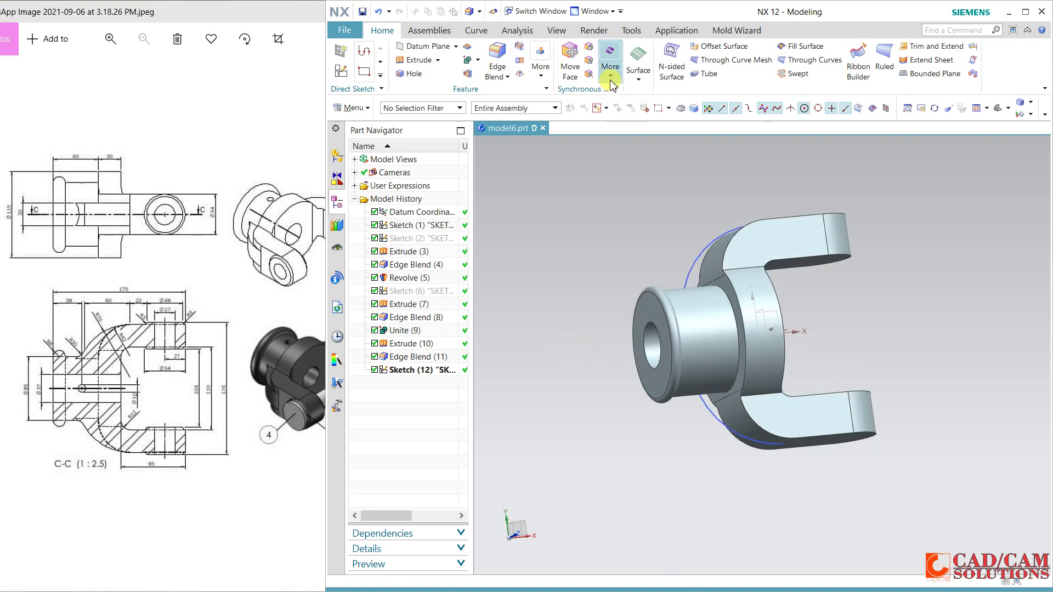
click(538, 81)
click(553, 166)
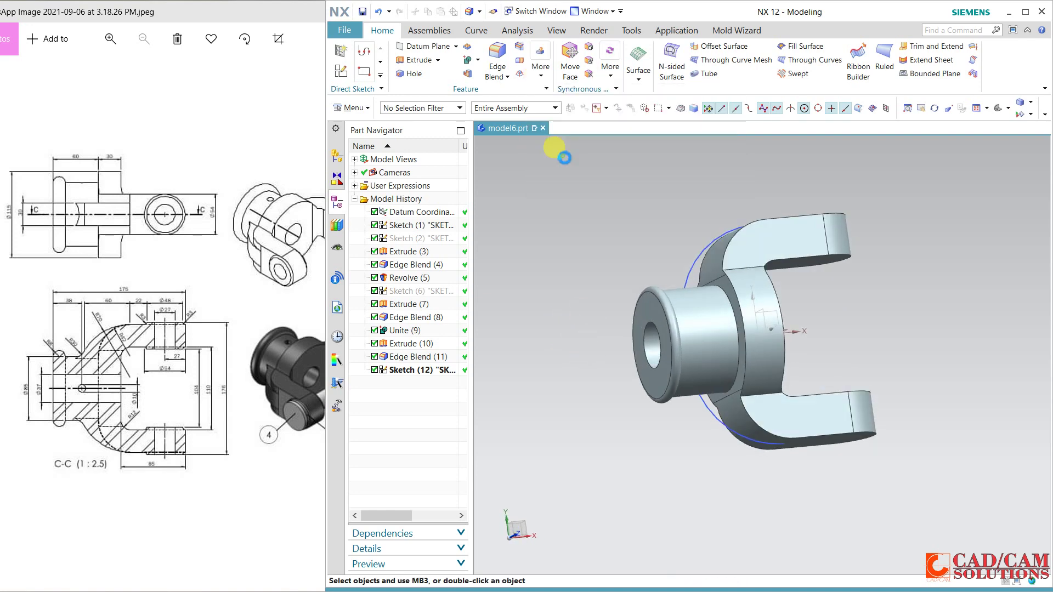
click(705, 247)
middle_drag(739, 176, 756, 183)
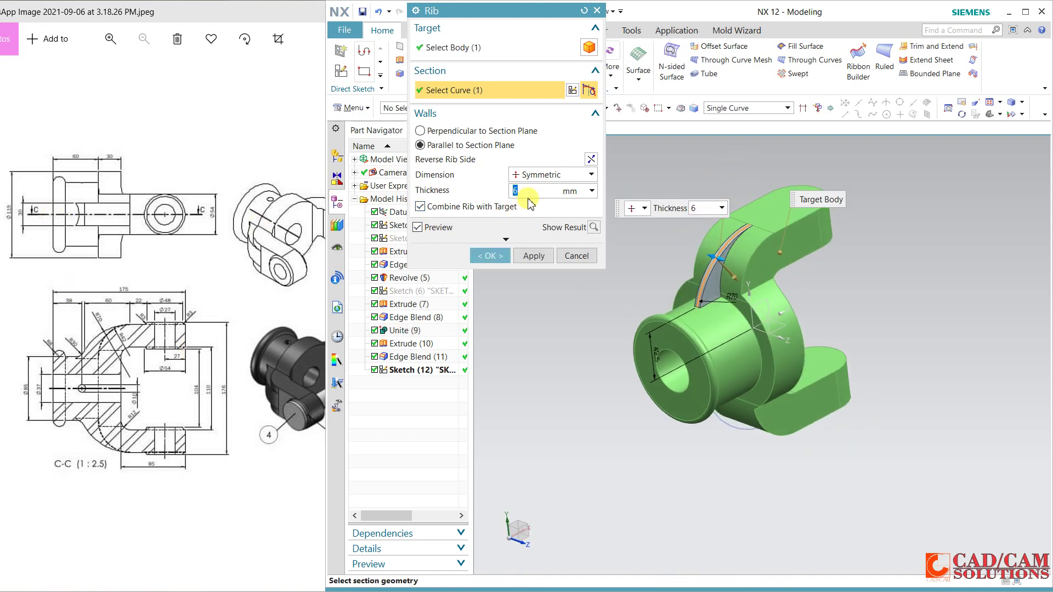
key(Return)
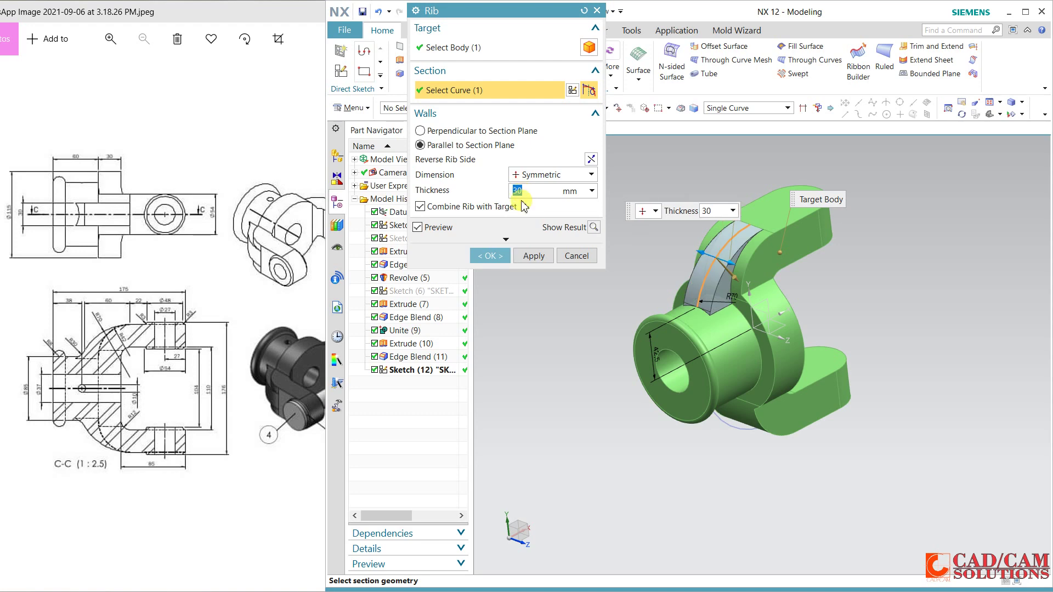
click(522, 256)
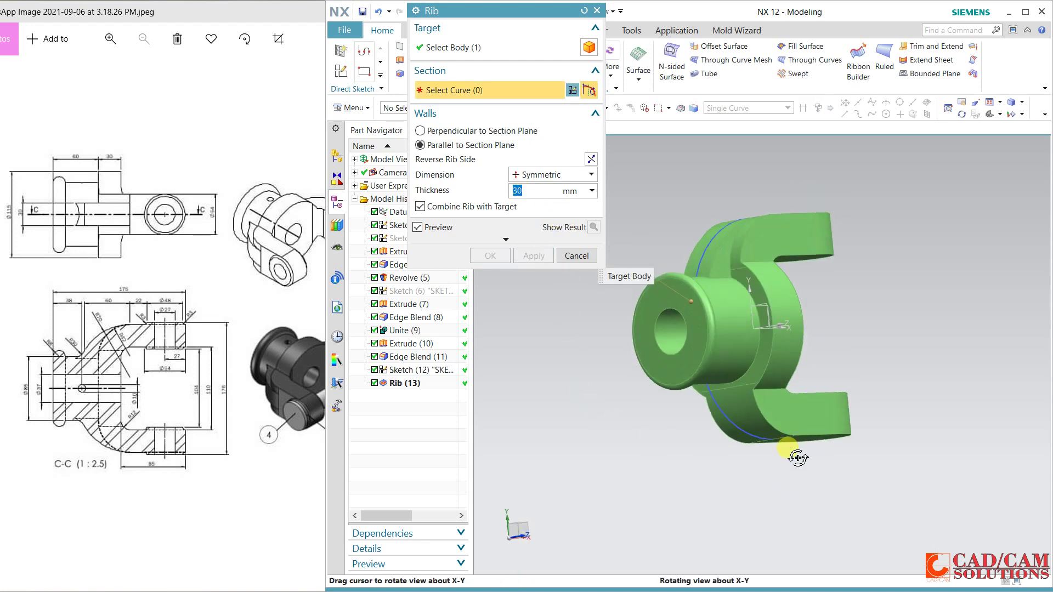
click(716, 423)
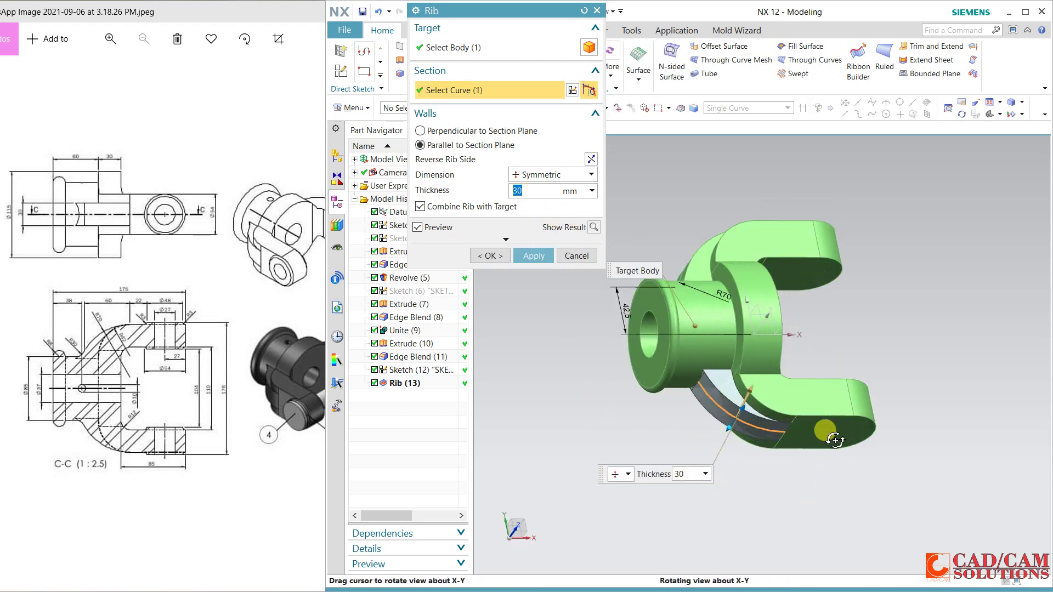
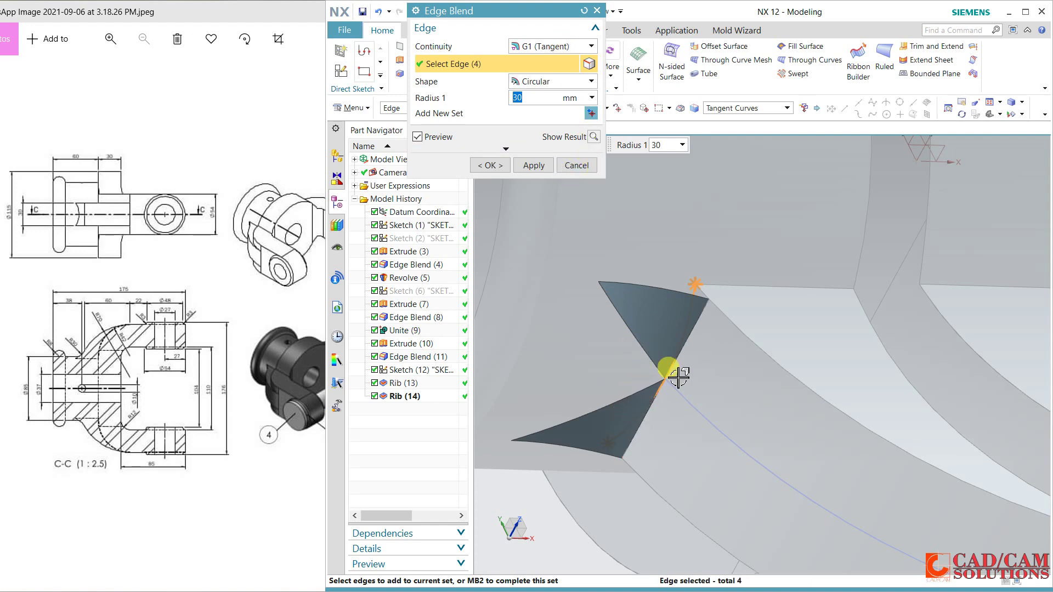
- Deselect the lower rib's edges and blend the upper rib's junction edges with the hub using a 30 mm radius
shift+click(687, 287)
scroll(636, 395, up, 5)
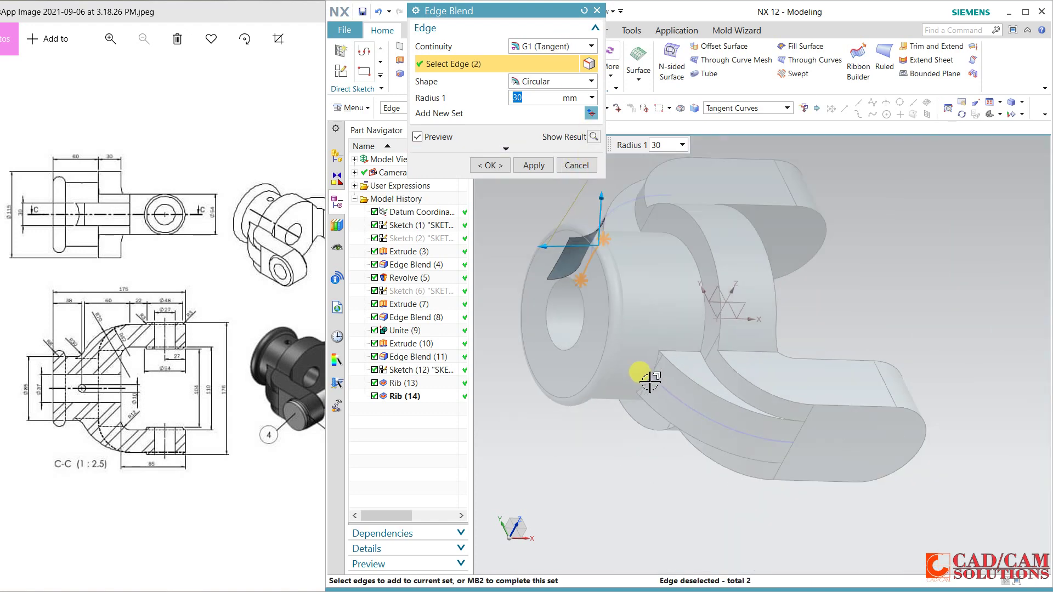
middle_drag(640, 462, 639, 439)
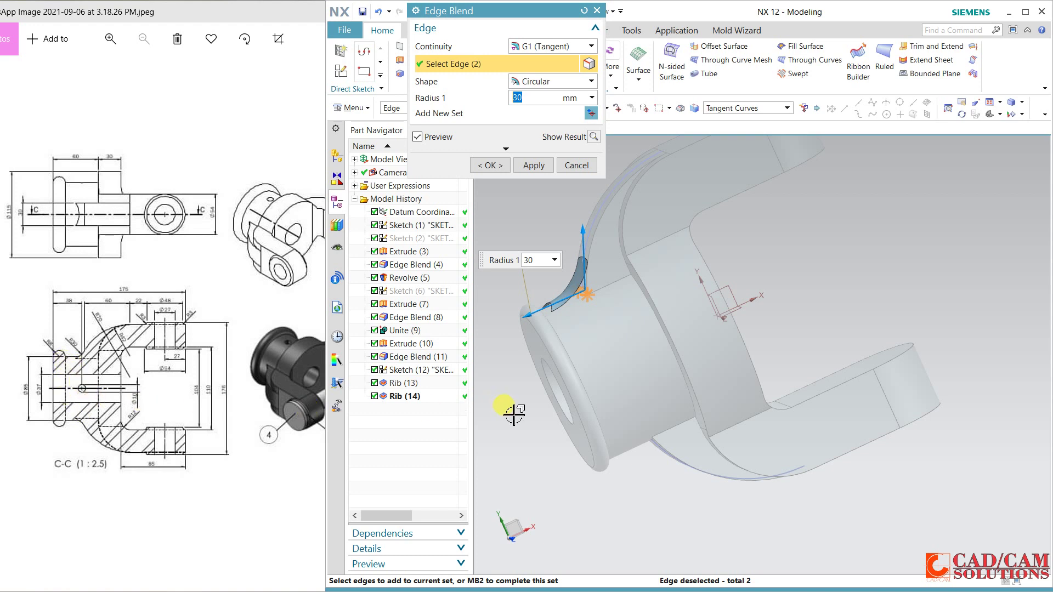
middle_drag(514, 417, 515, 395)
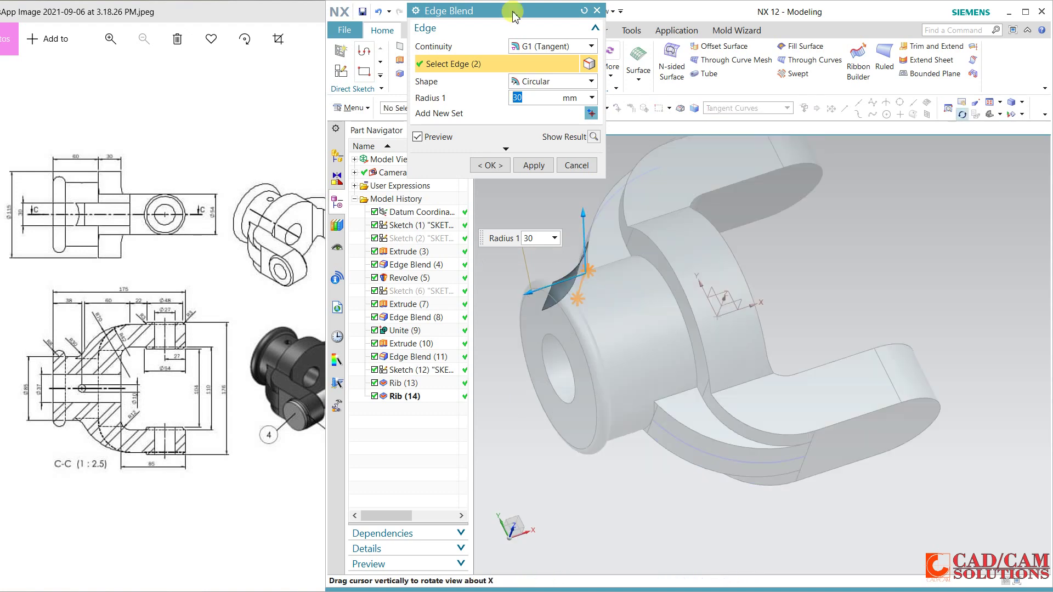
click(528, 165)
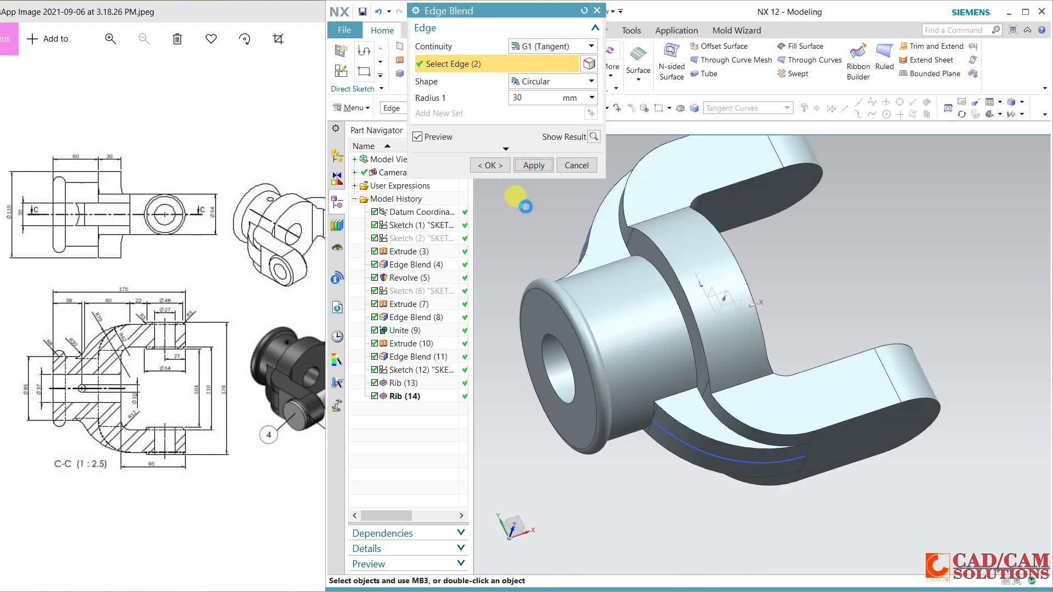
- Try to blend the lower rib's junction edges with the hub, reducing the radius to 8 mm
middle_drag(545, 254, 597, 266)
scroll(651, 340, up, 3)
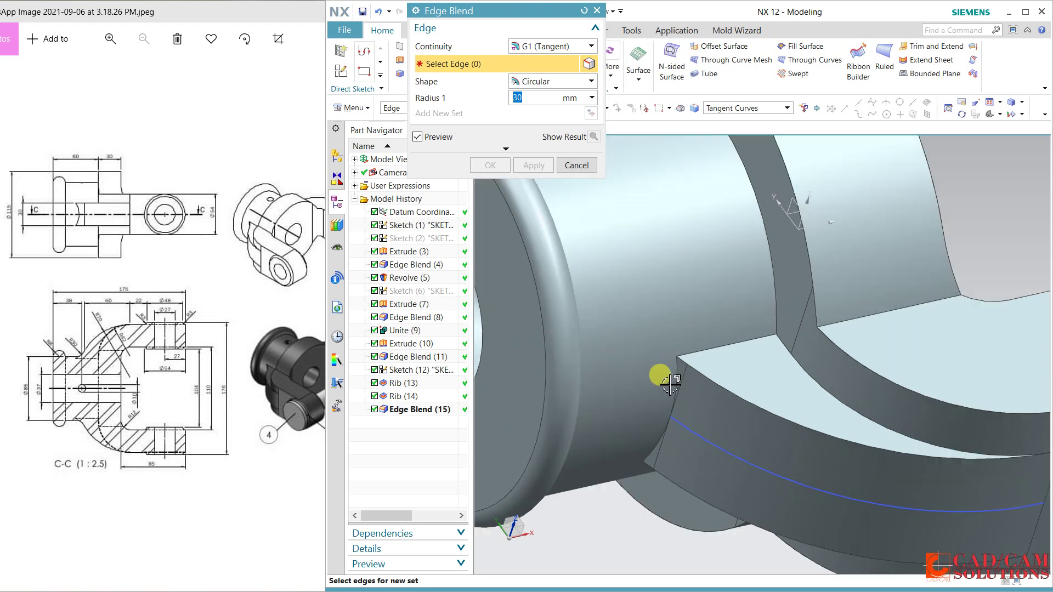
click(670, 364)
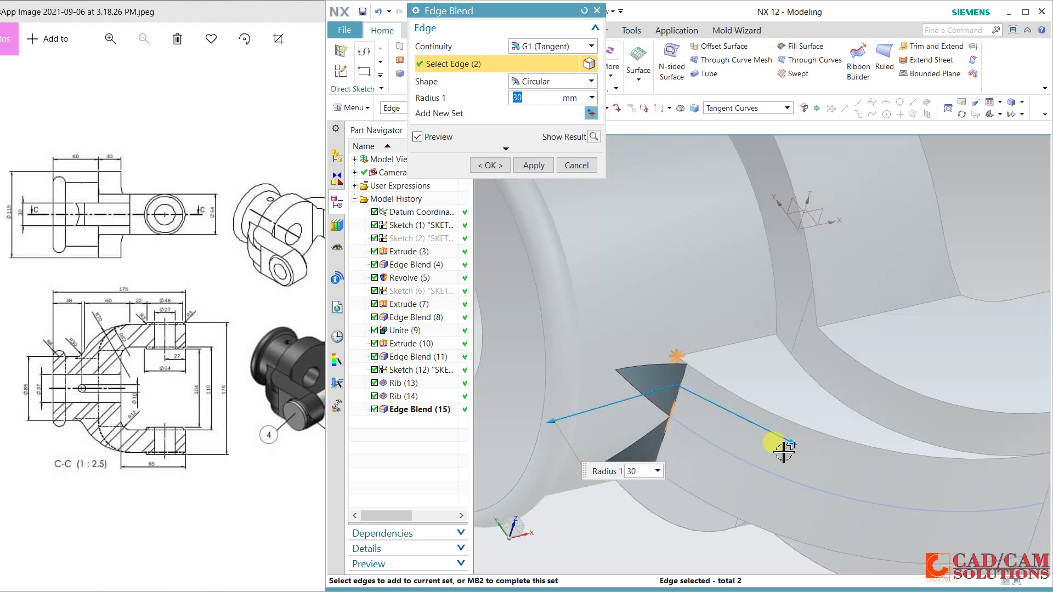
drag(792, 449, 696, 394)
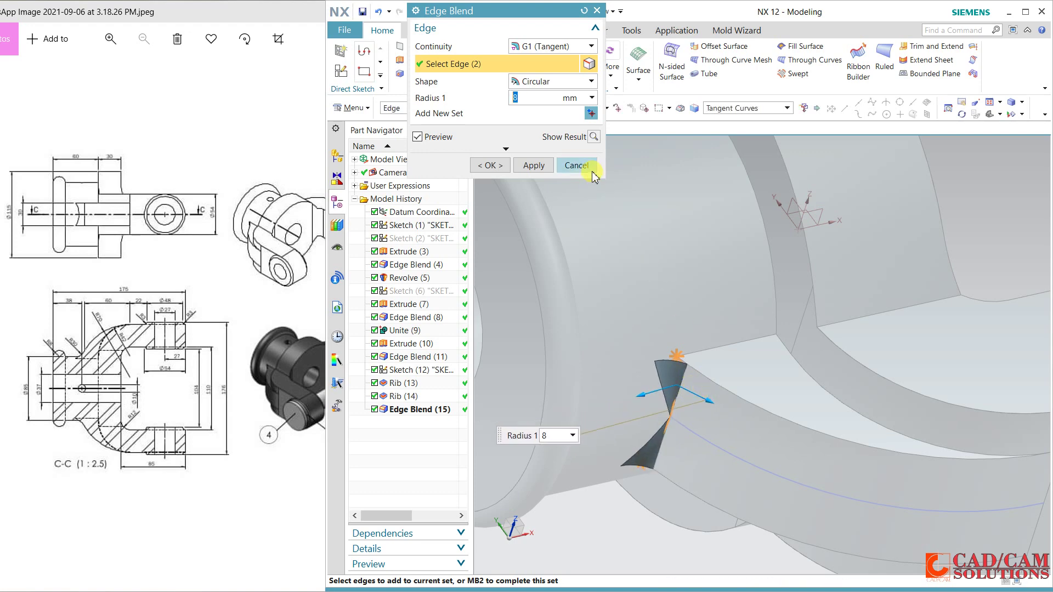
click(594, 139)
click(576, 165)
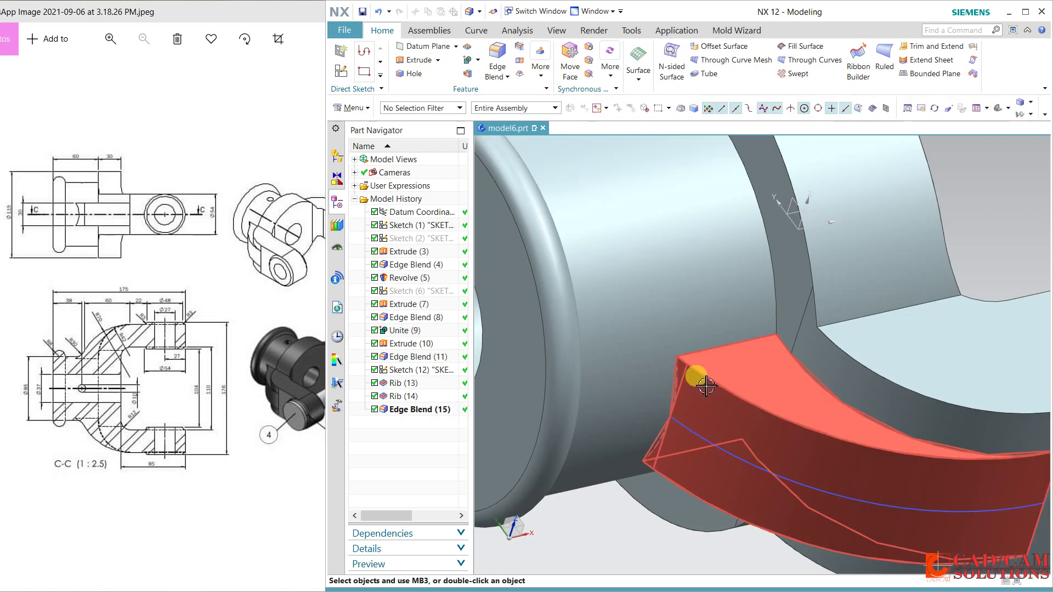
- Try again to blend the edges between the lower rib and the hub with a 30 mm radius
click(699, 426)
mouse_move(690, 418)
middle_down()
mouse_move(677, 445)
mouse_move(680, 490)
mouse_move(713, 447)
mouse_move(702, 428)
middle_up()
click(498, 54)
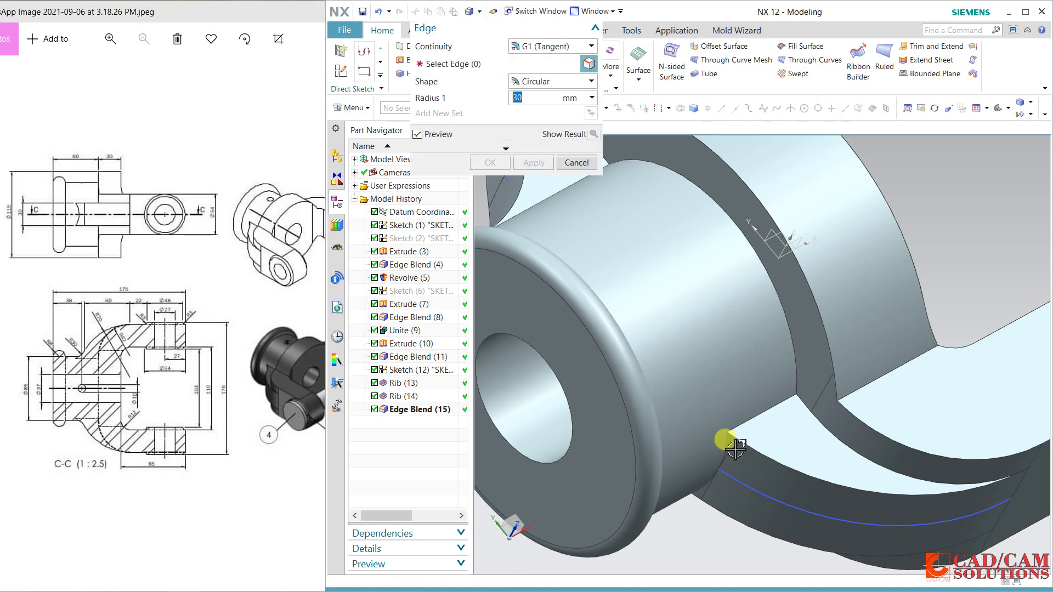
click(728, 436)
click(817, 522)
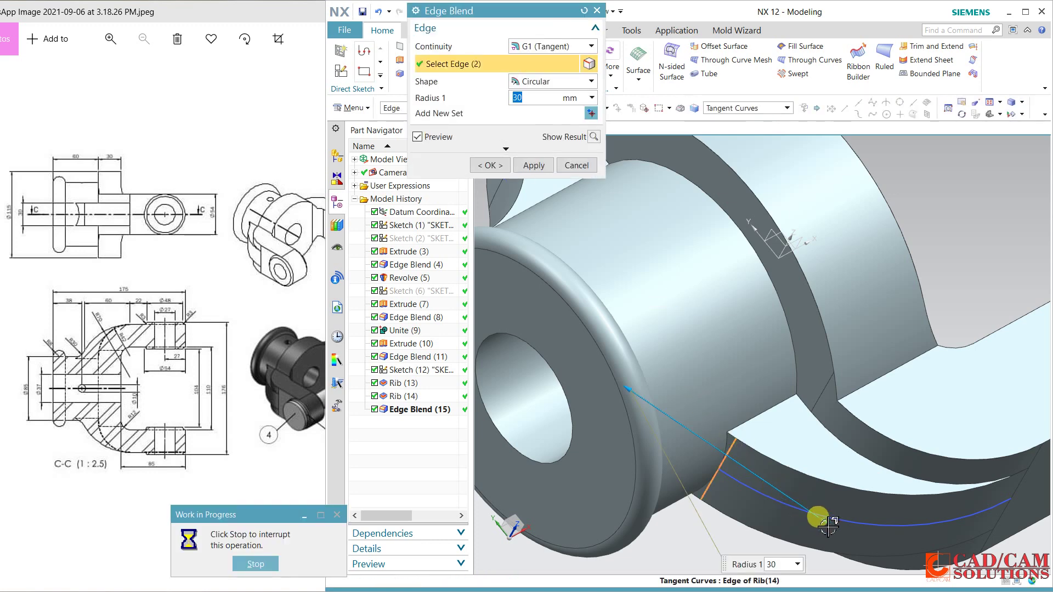
middle_drag(688, 431, 712, 399)
click(577, 165)
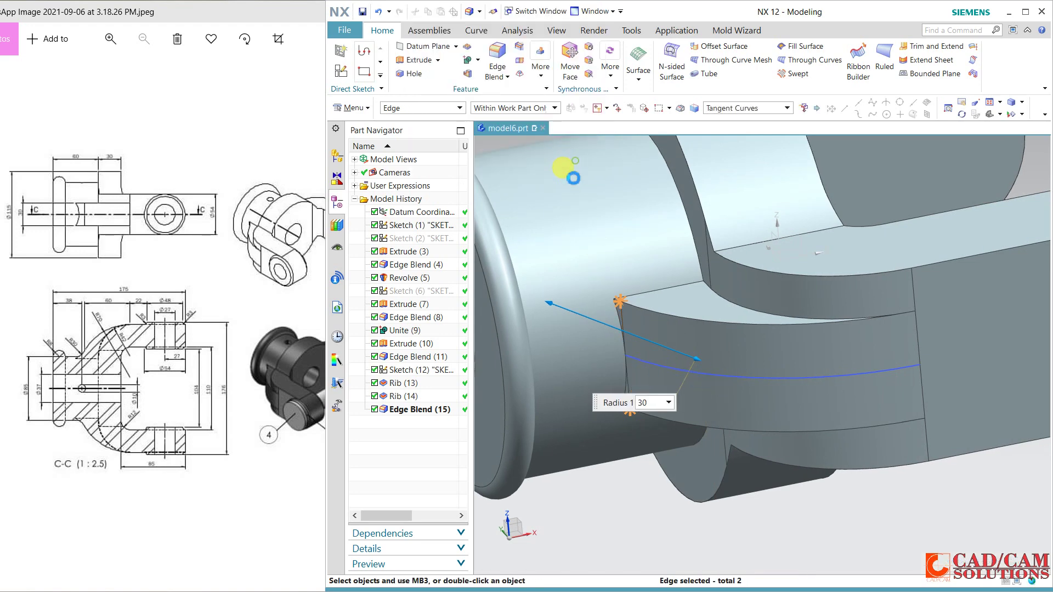
middle_drag(641, 309, 807, 172)
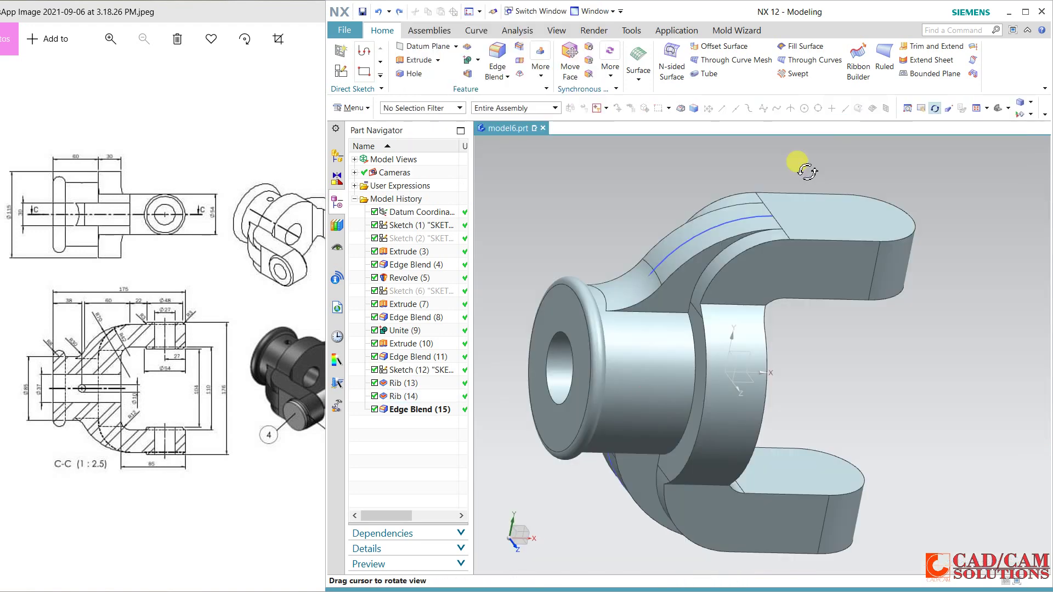
- Start a sketch on the flat outer face of the upper arm, with the X axis as horizontal reference
middle_click(749, 377)
middle_drag(833, 393, 597, 395)
middle_drag(850, 412, 819, 447)
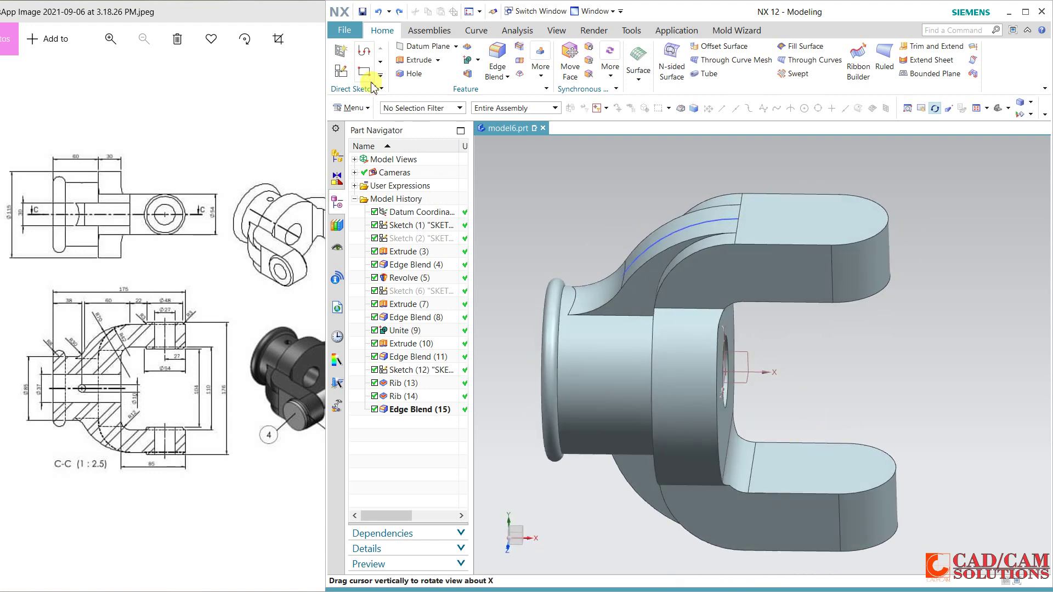
click(340, 77)
click(845, 217)
click(790, 349)
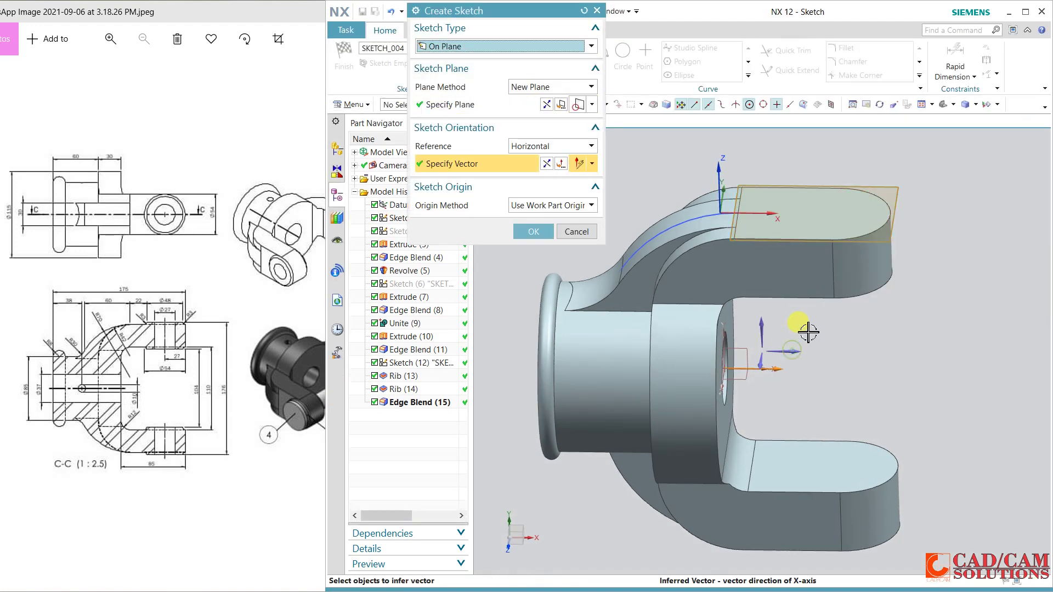
middle_click(789, 349)
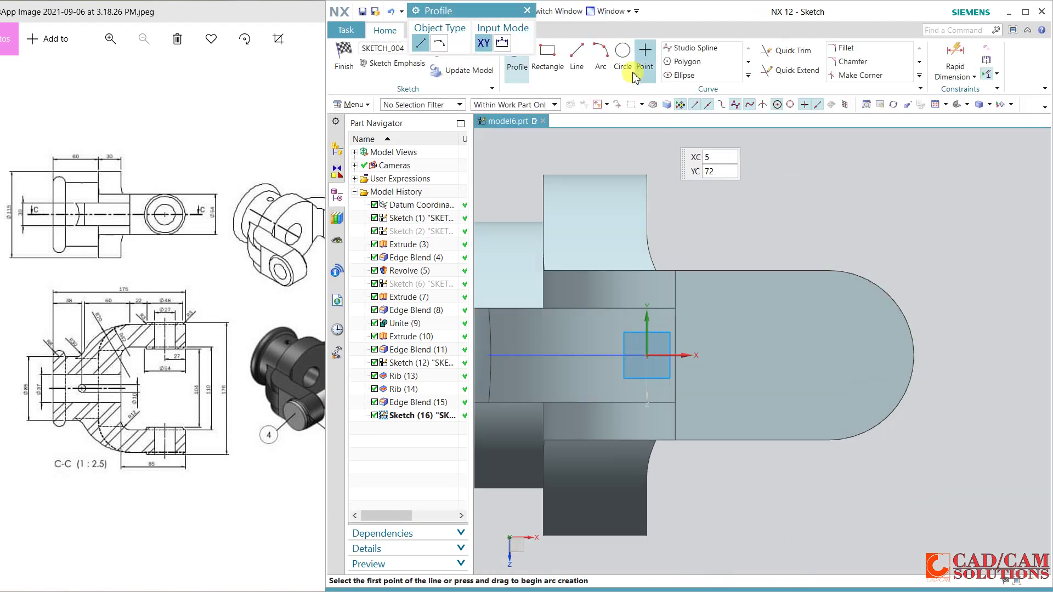
- Draw a circle centred on the upper arm's rounded end and set its diameter to 27 mm
key(o)
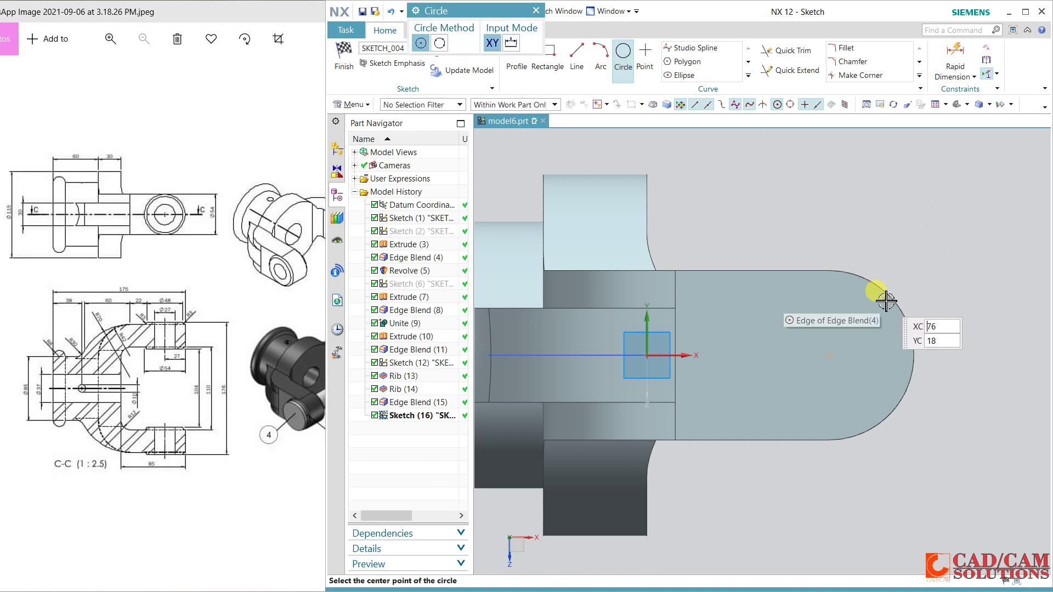
click(829, 356)
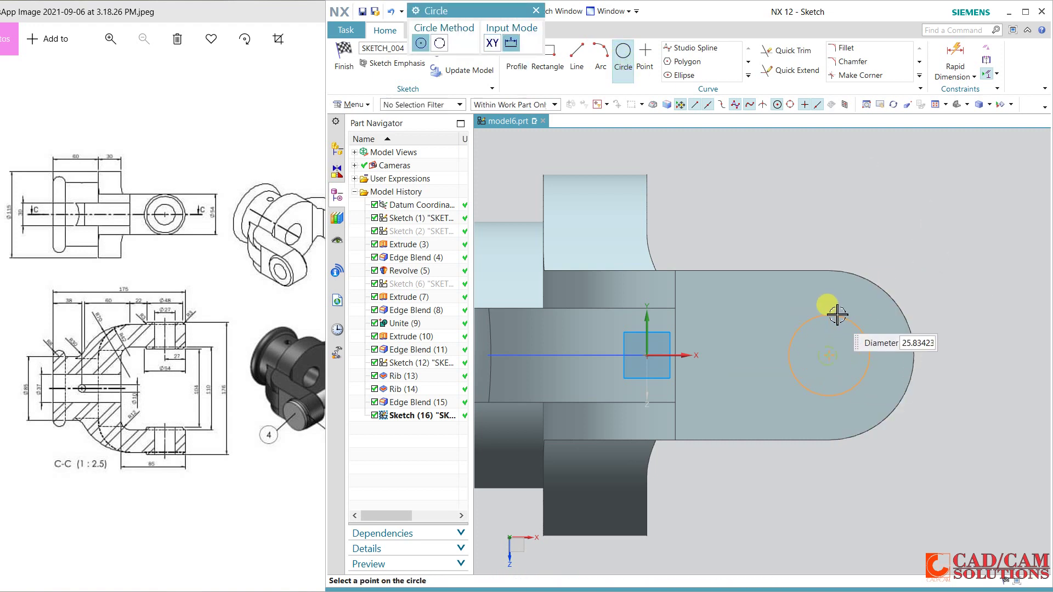
click(833, 298)
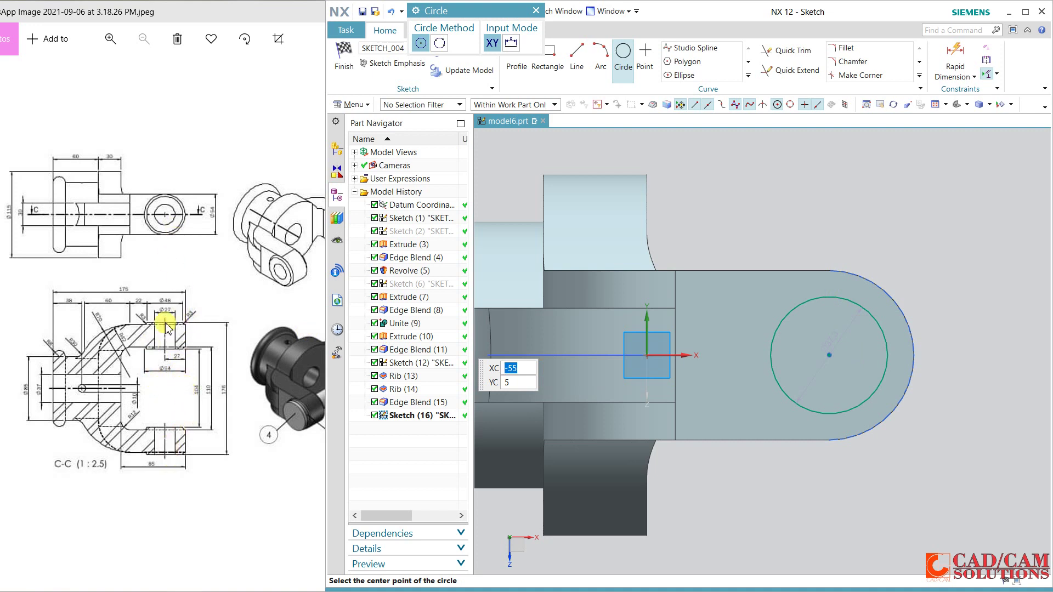
key(Escape)
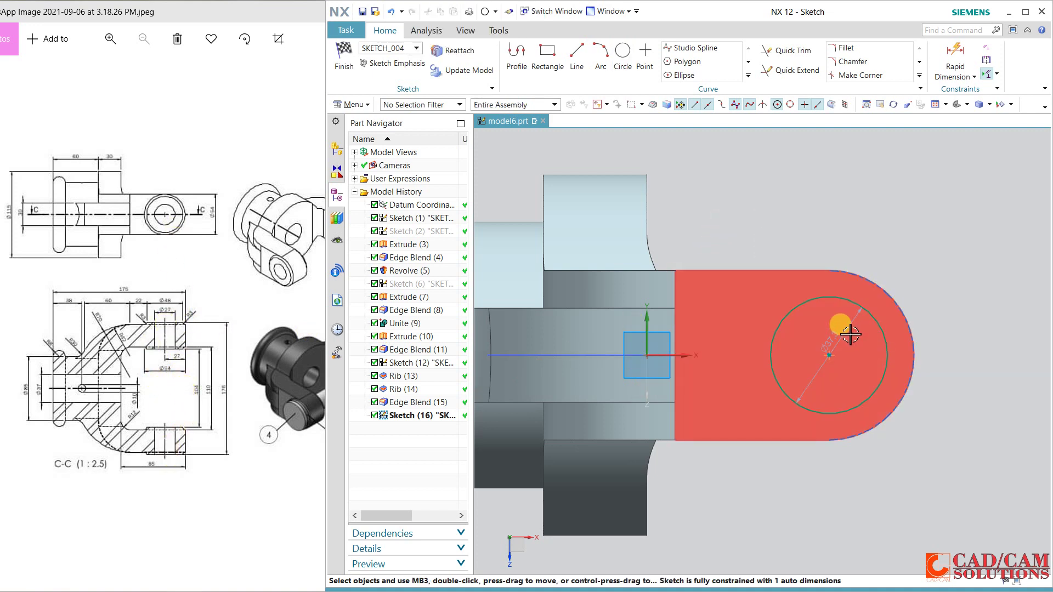
double_click(858, 309)
text(27)
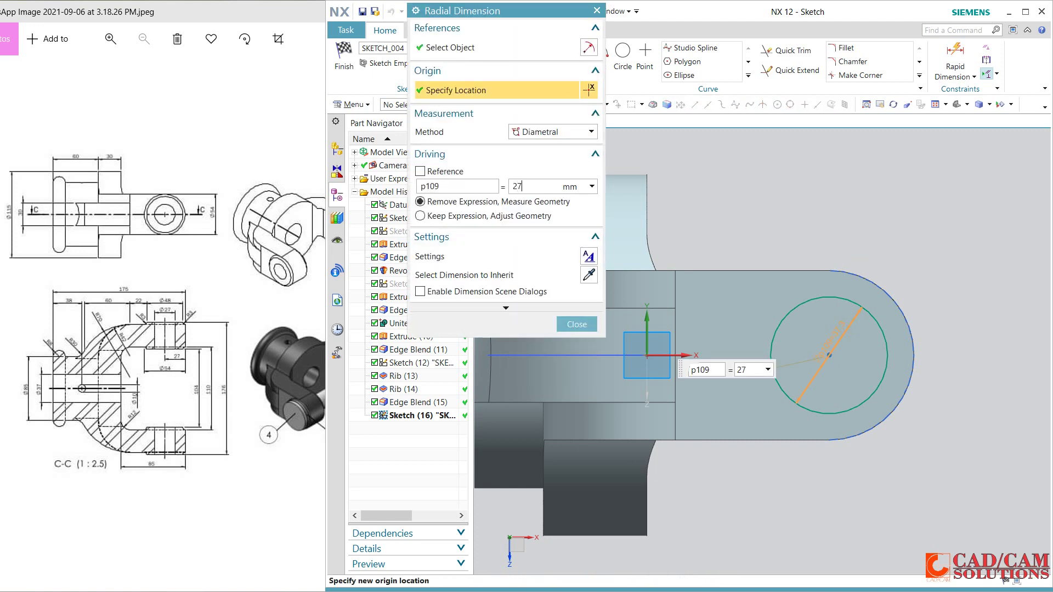
key(Return)
click(577, 324)
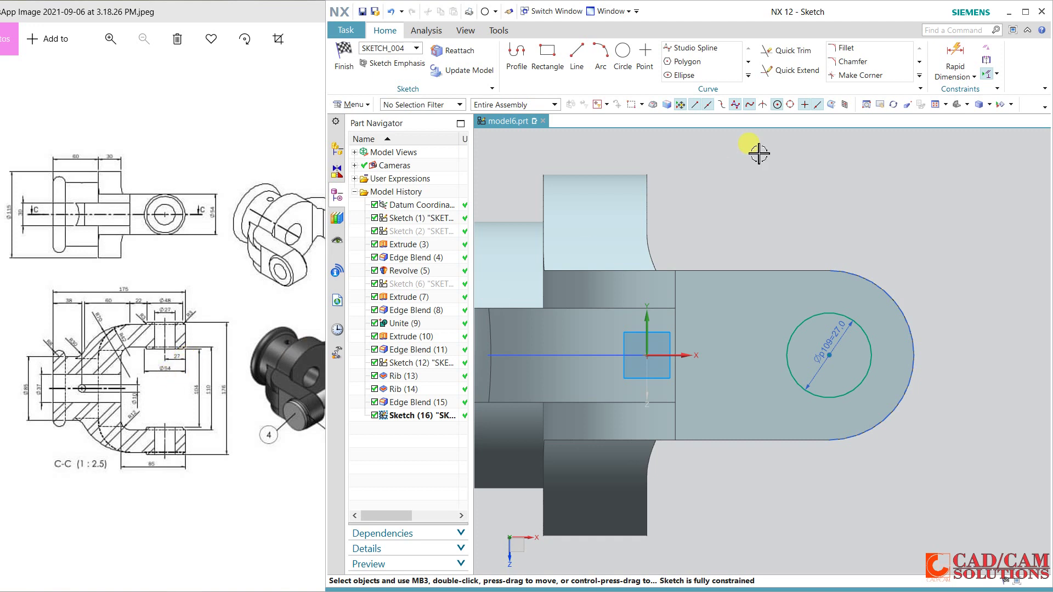
- Add a larger circle concentric with the 27 mm circle, set its diameter to 48 mm, and finish the sketch
click(623, 55)
click(829, 355)
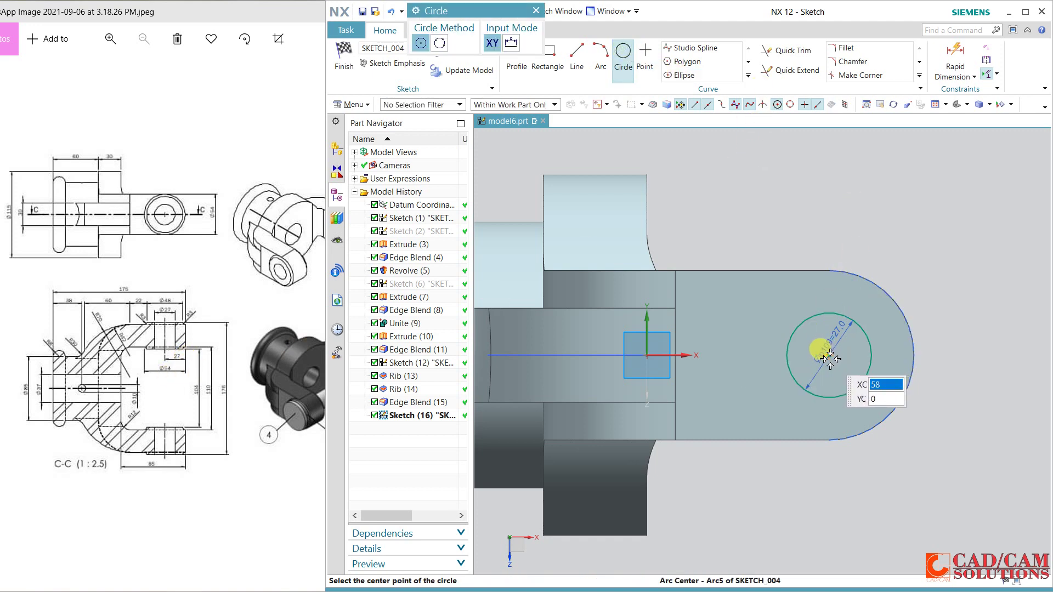
click(866, 289)
key(Escape)
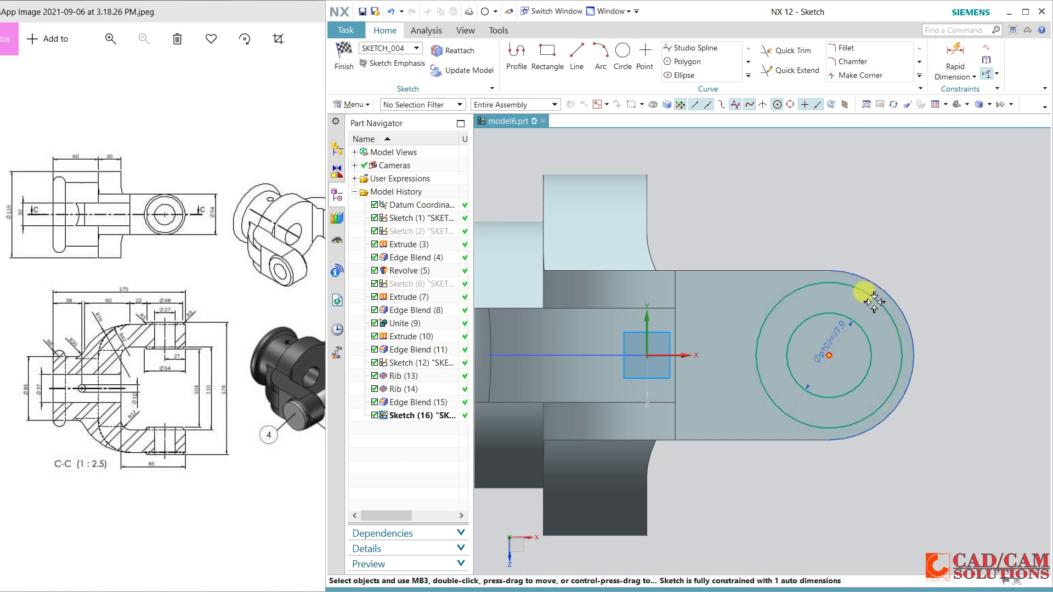
double_click(874, 300)
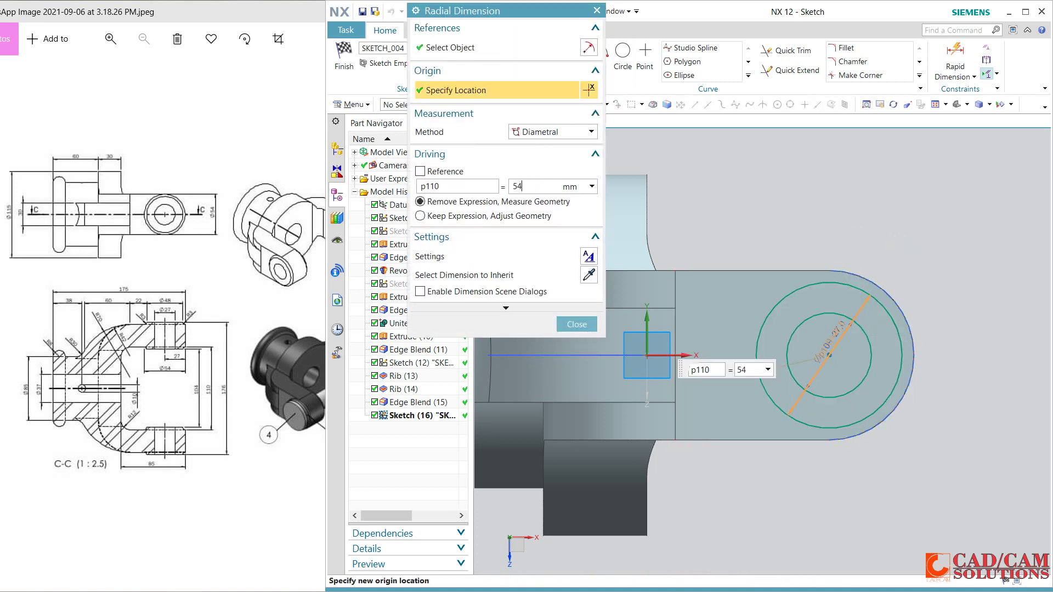
text(54)
key(Return)
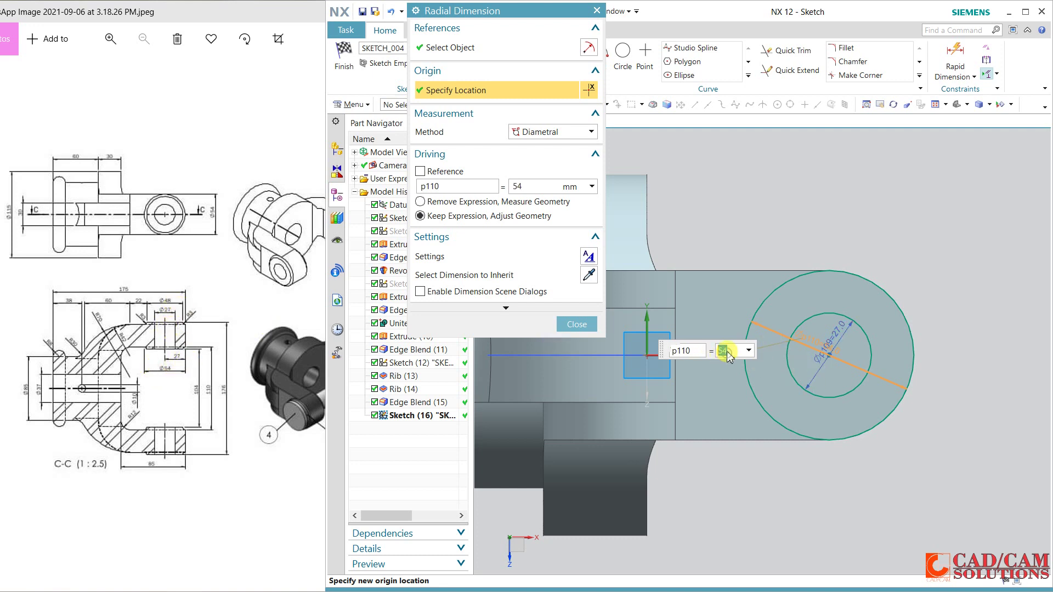
key(Return)
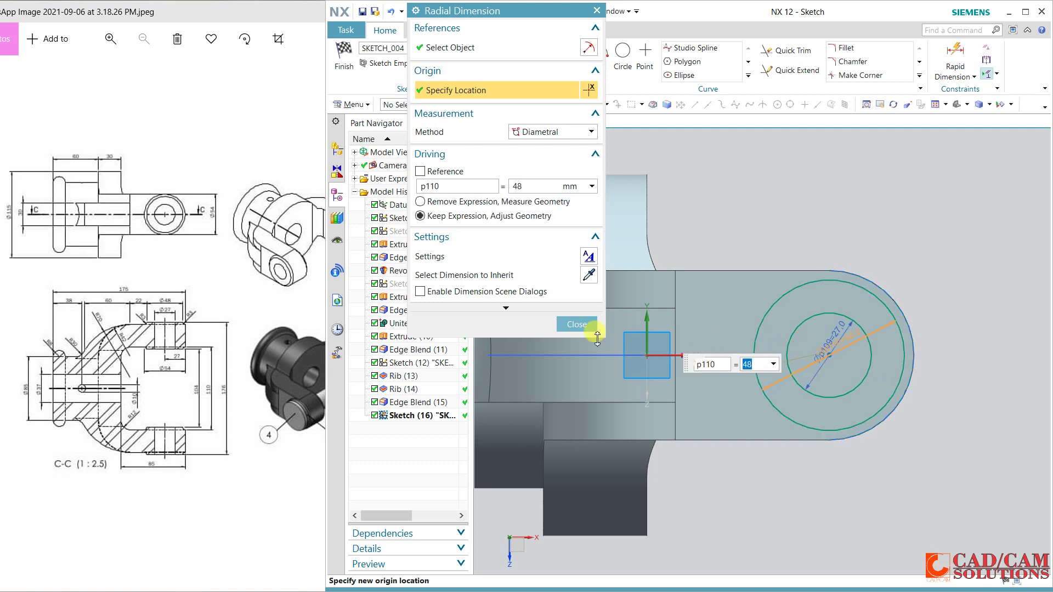
click(576, 325)
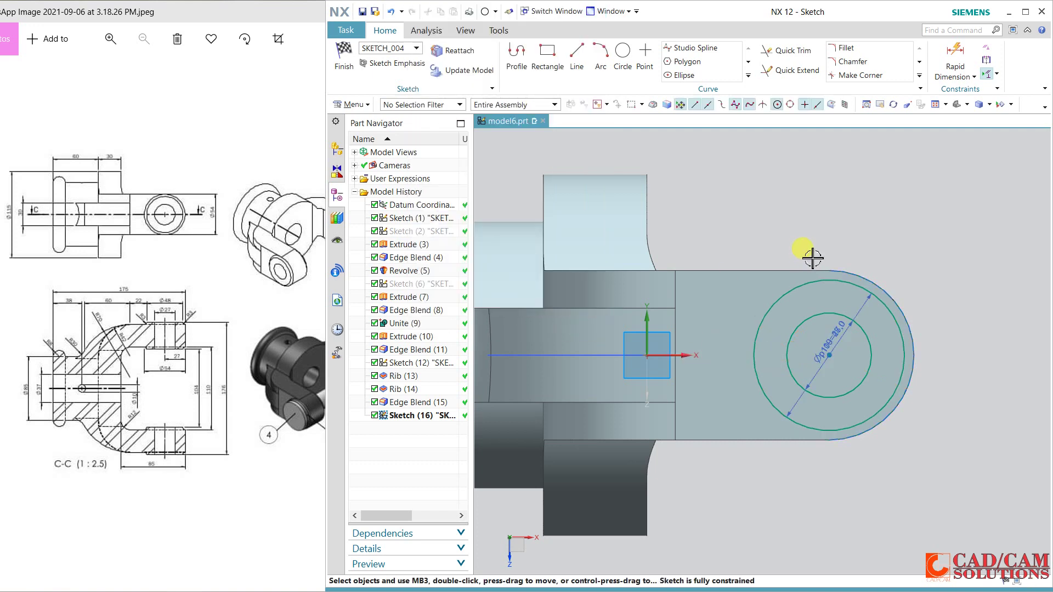
click(344, 55)
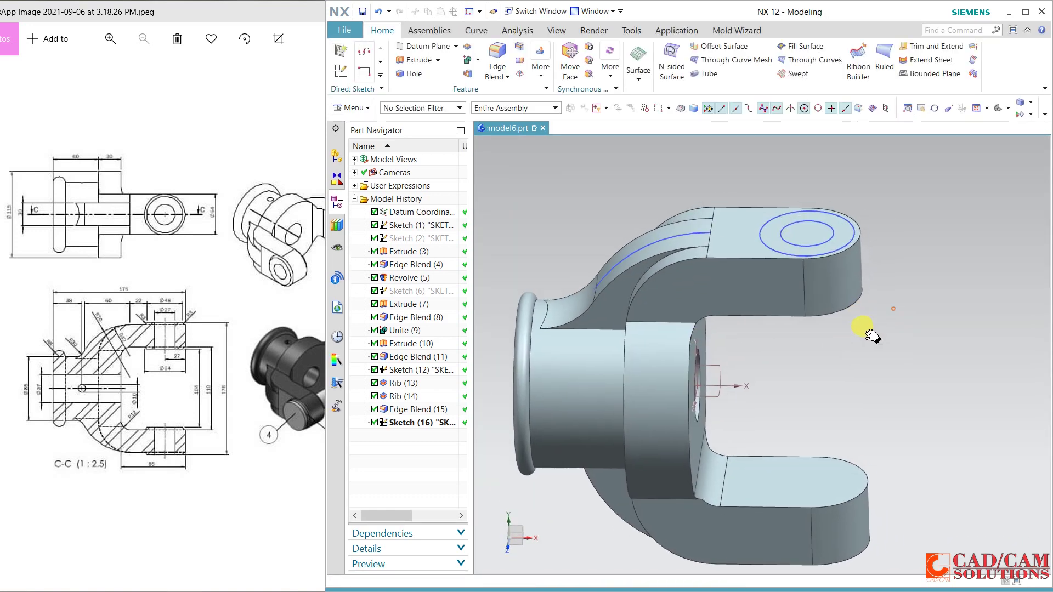
- Extrude only the 48 mm circle through the upper arm from -36 mm to 3 mm, subtracting it from the body
click(418, 60)
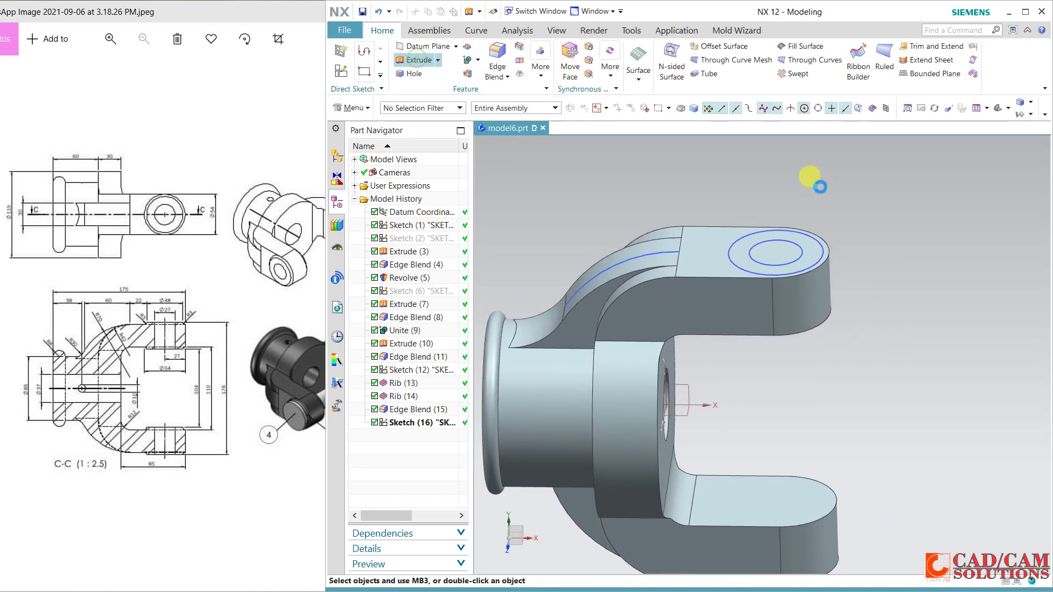
click(756, 106)
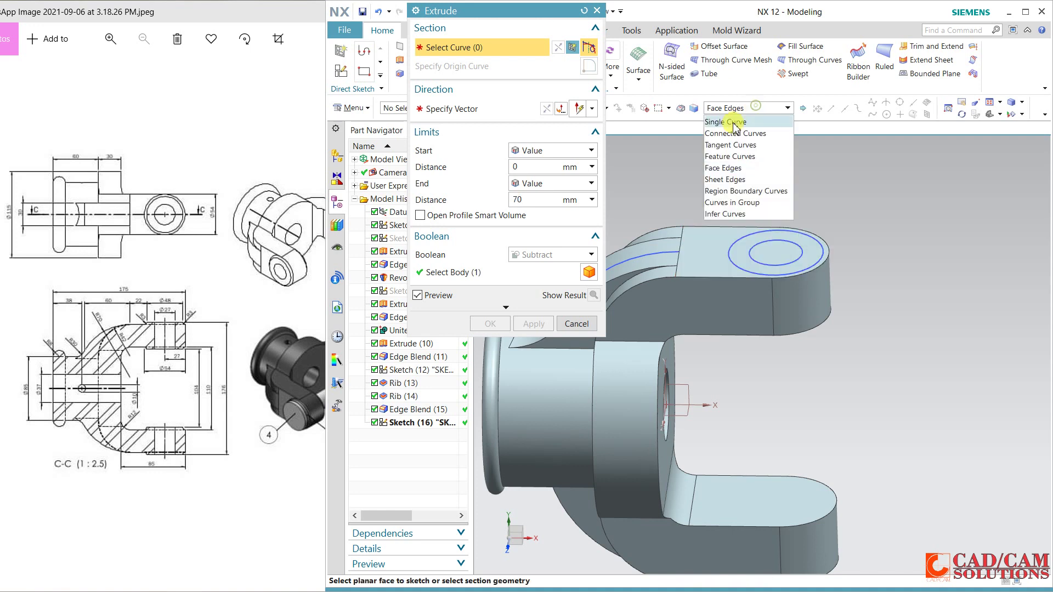
click(734, 122)
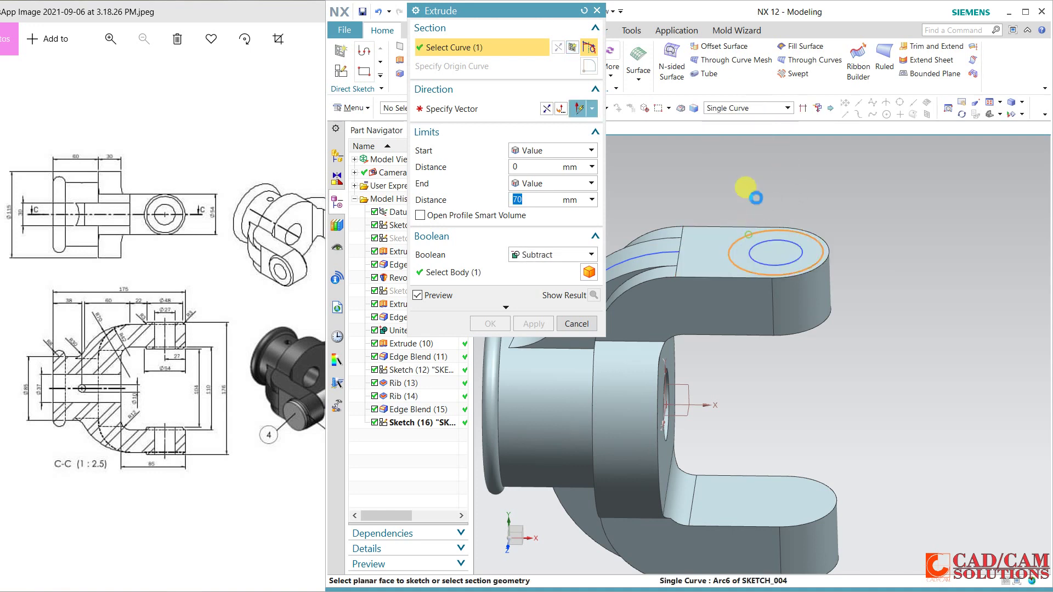
click(806, 239)
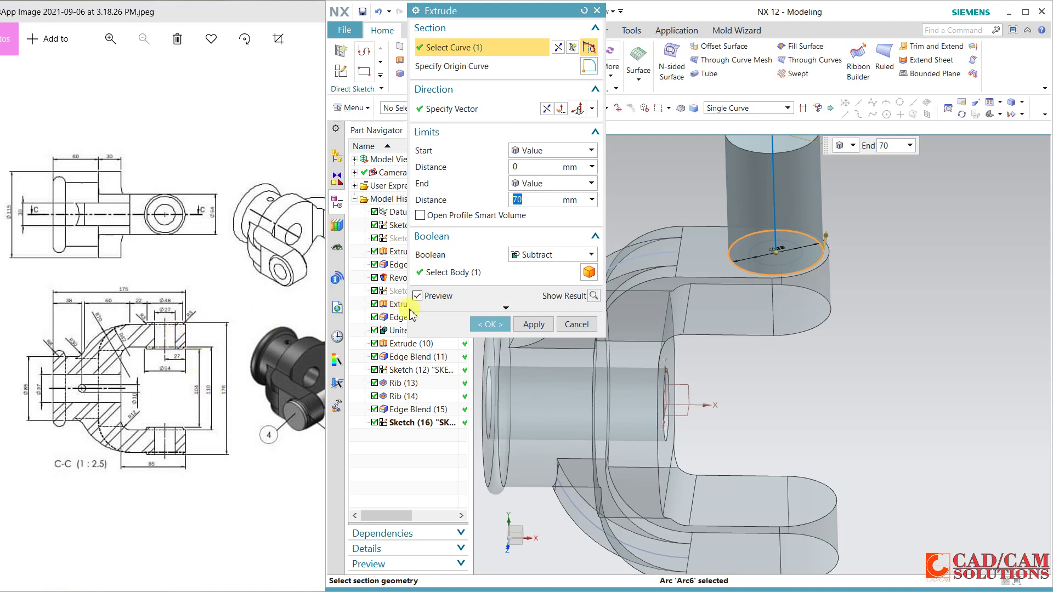
click(306, 307)
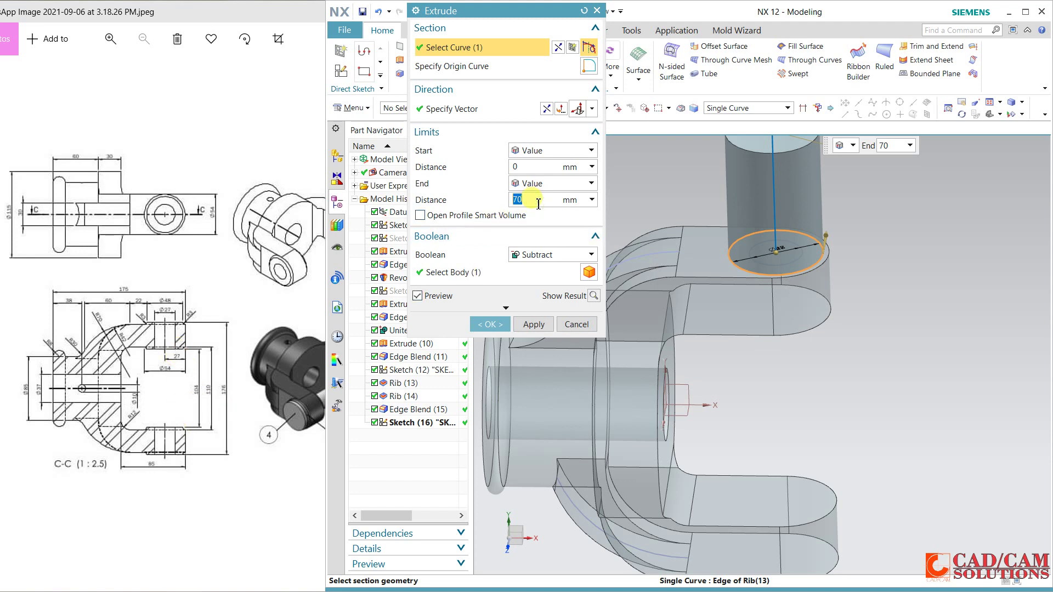
click(525, 170)
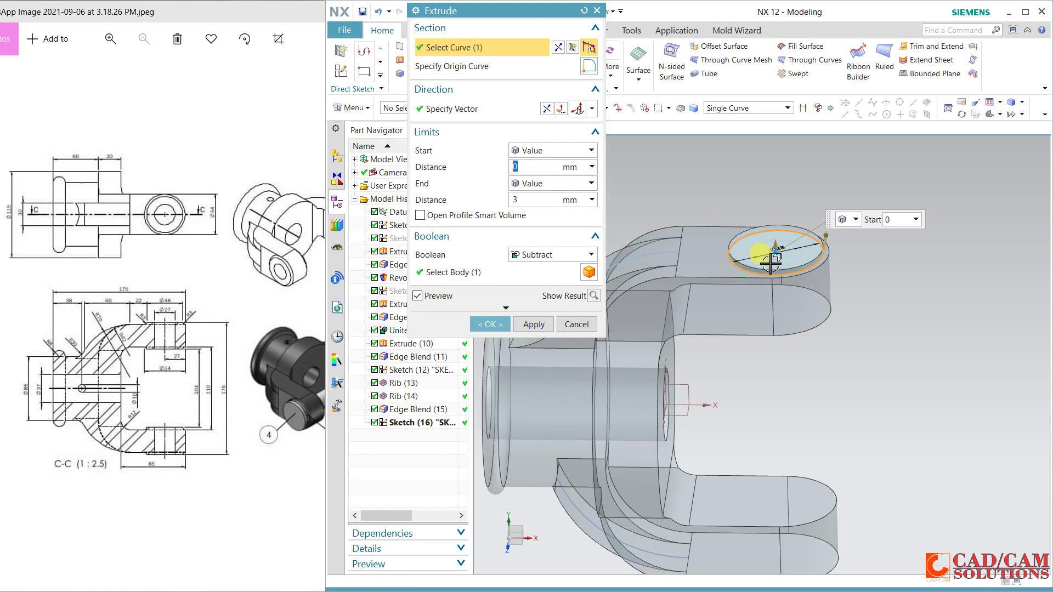
drag(775, 250, 778, 324)
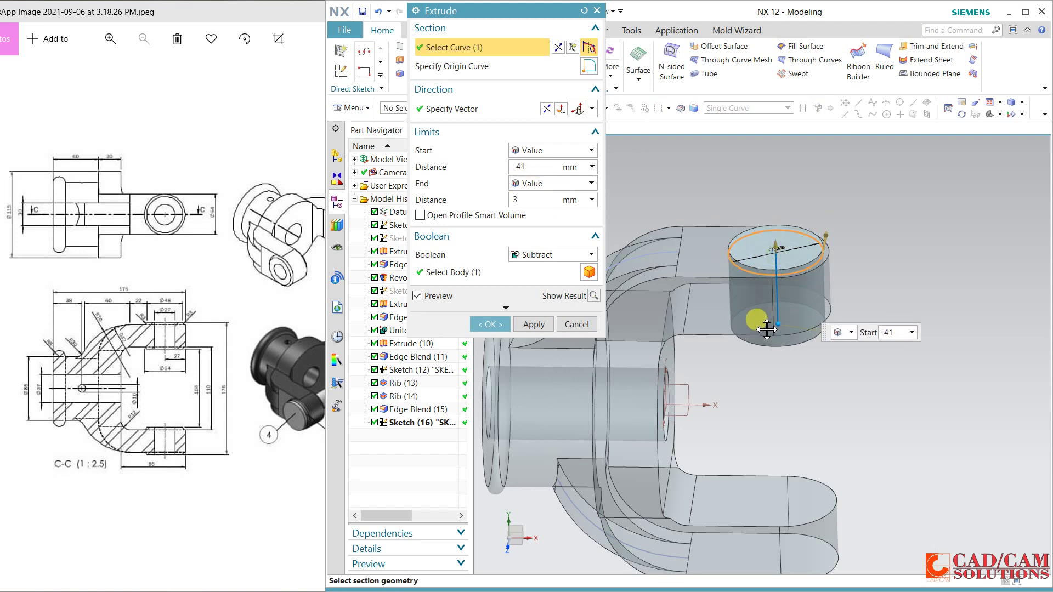
text(-3)
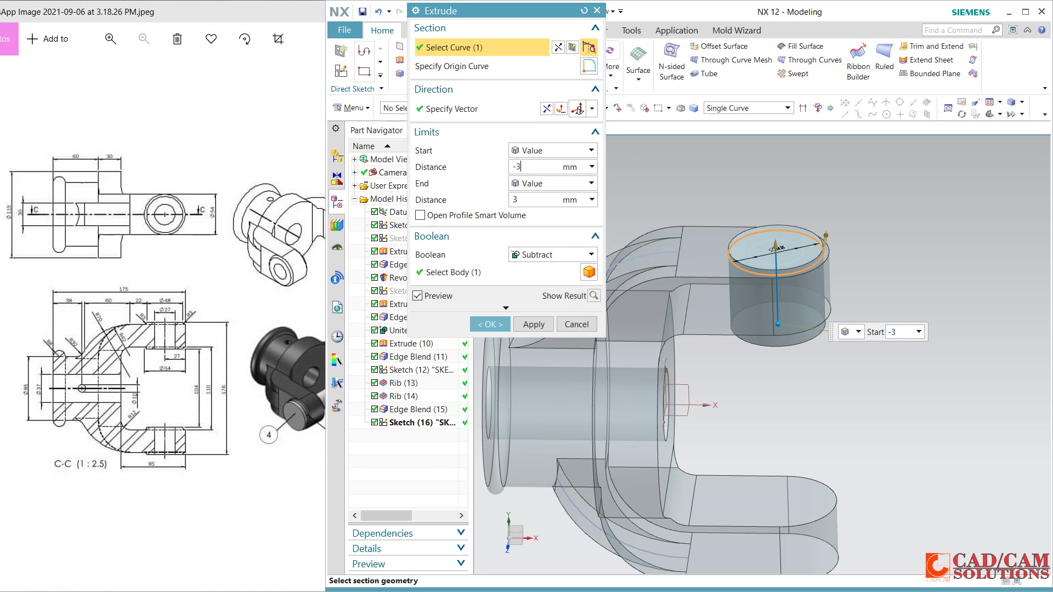
text(6)
key(Return)
middle_drag(811, 382, 816, 362)
key(F8)
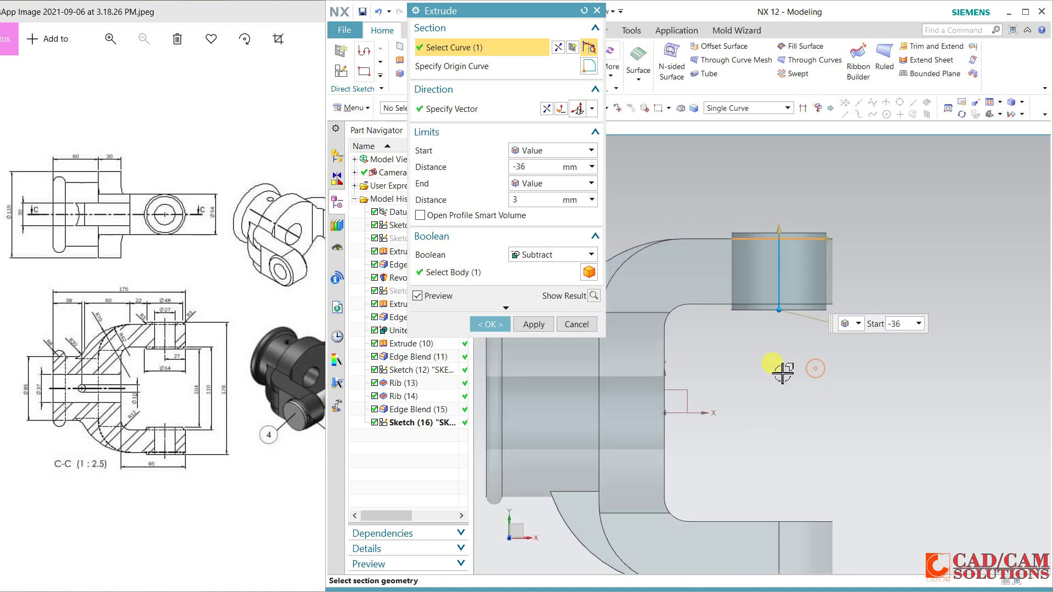
click(534, 325)
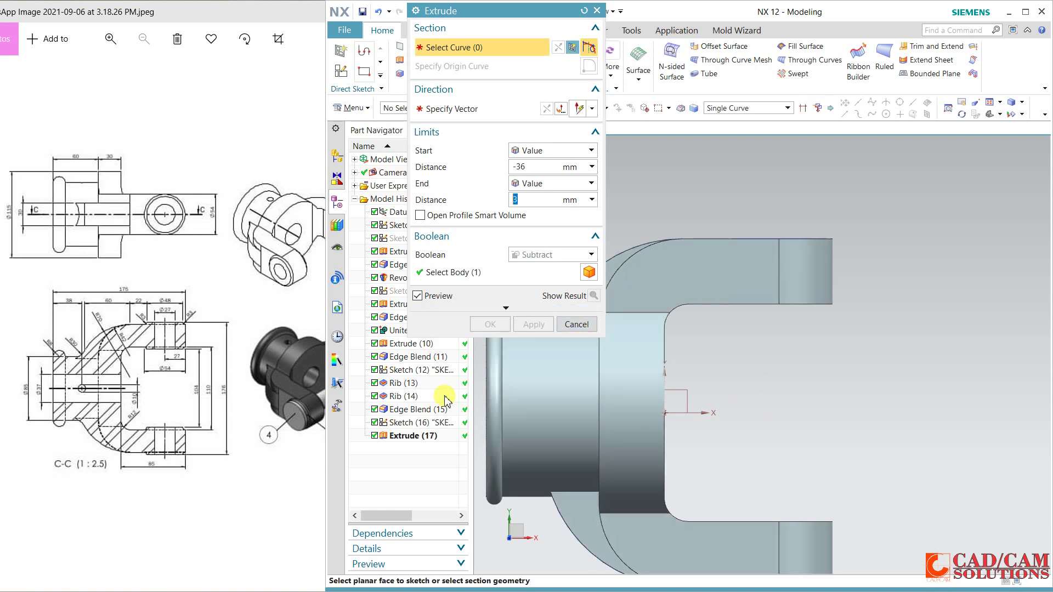
click(563, 324)
- Edit the 48 mm circle's extrusion to unite with the body instead of subtracting
double_click(420, 437)
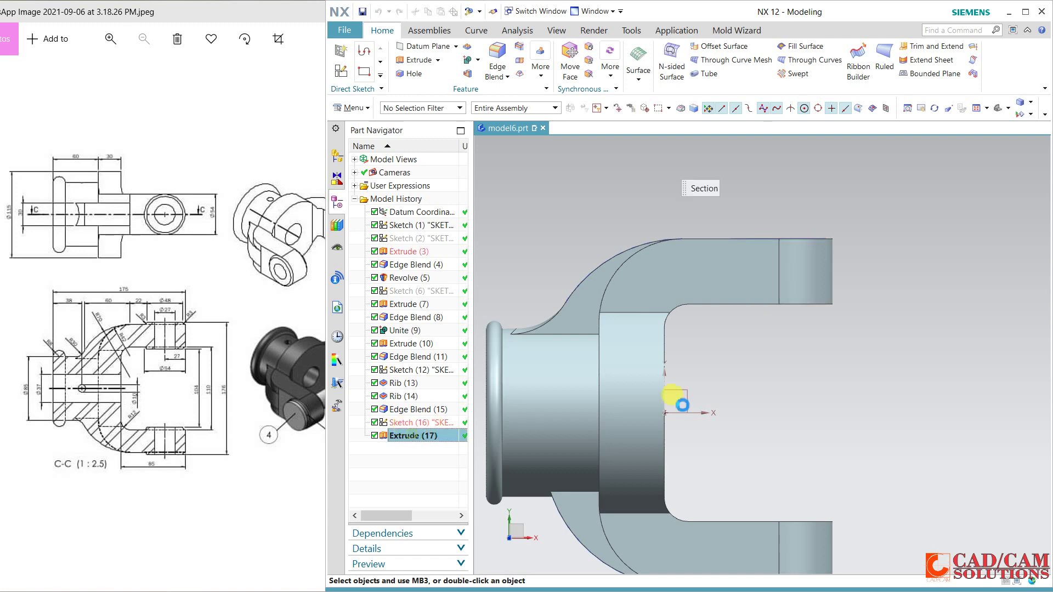
click(592, 254)
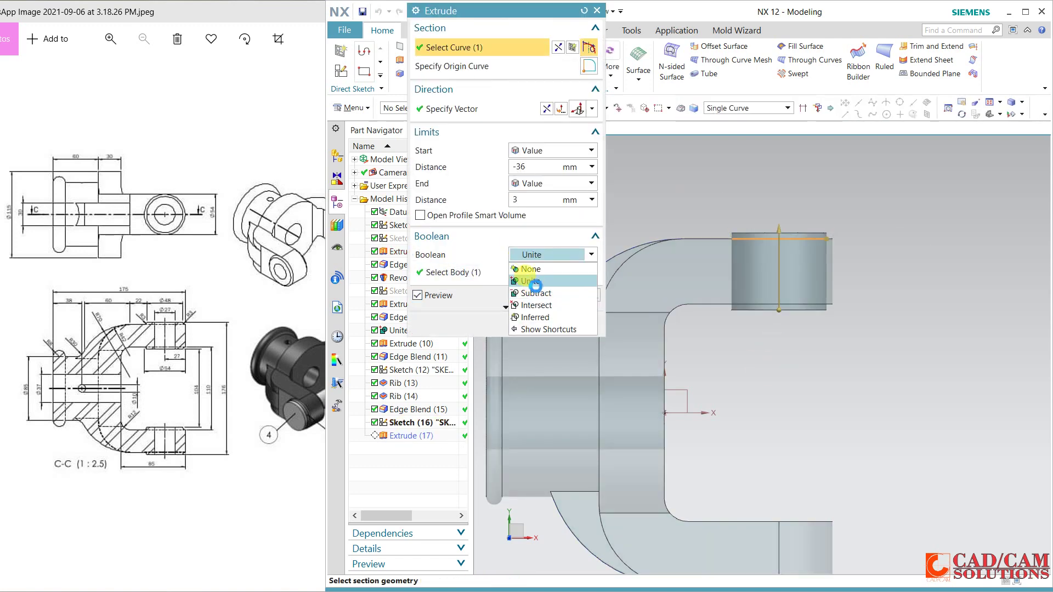
click(535, 274)
click(573, 328)
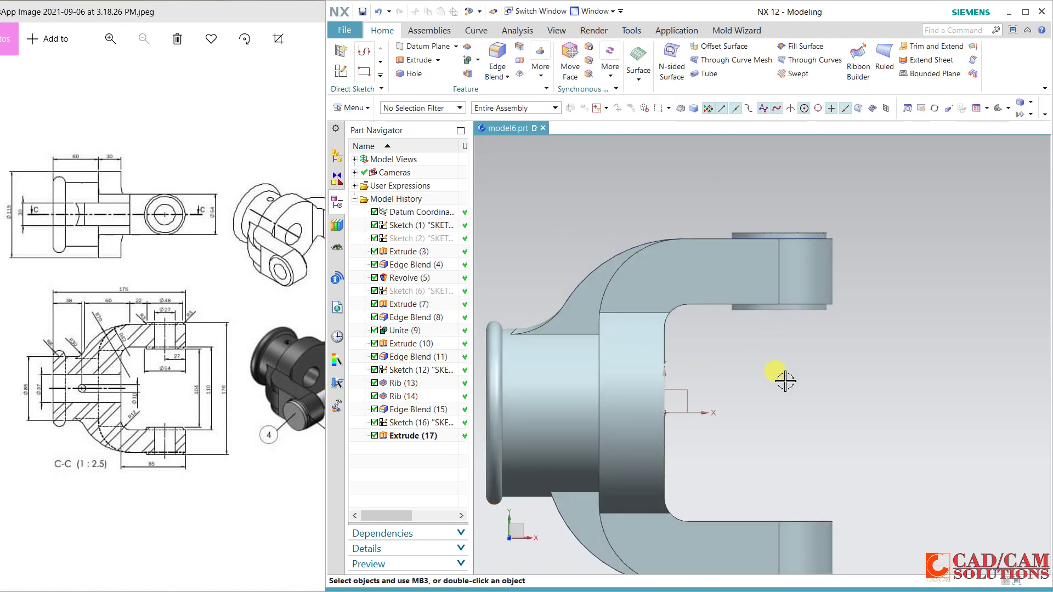
- Extrude the 27 mm circle from -36 mm to 3 mm, subtracting it to bore through the upper arm's boss
middle_drag(834, 376, 767, 409)
right_drag(869, 345, 867, 364)
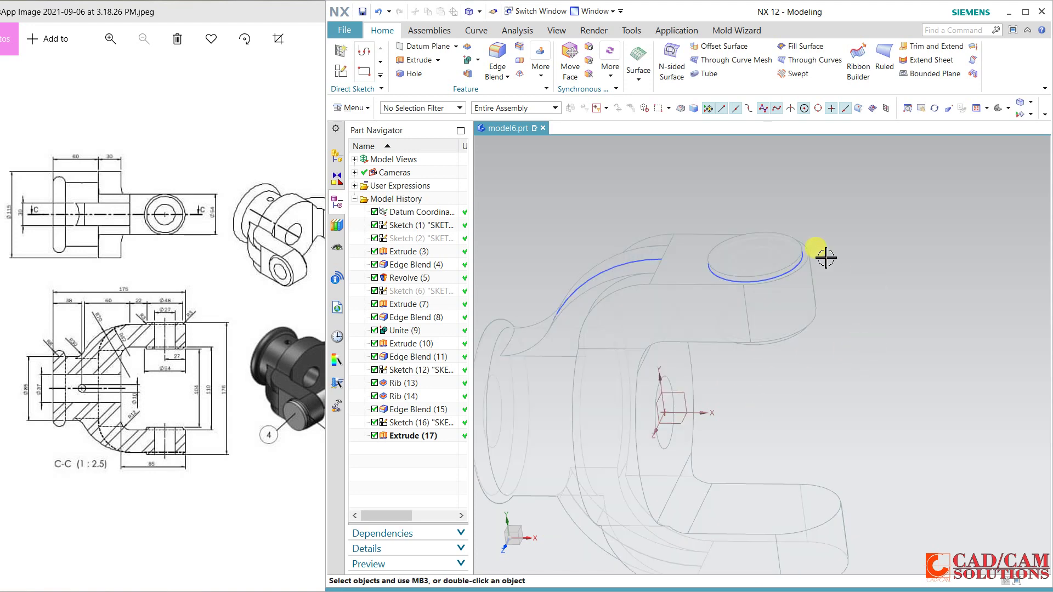
click(428, 62)
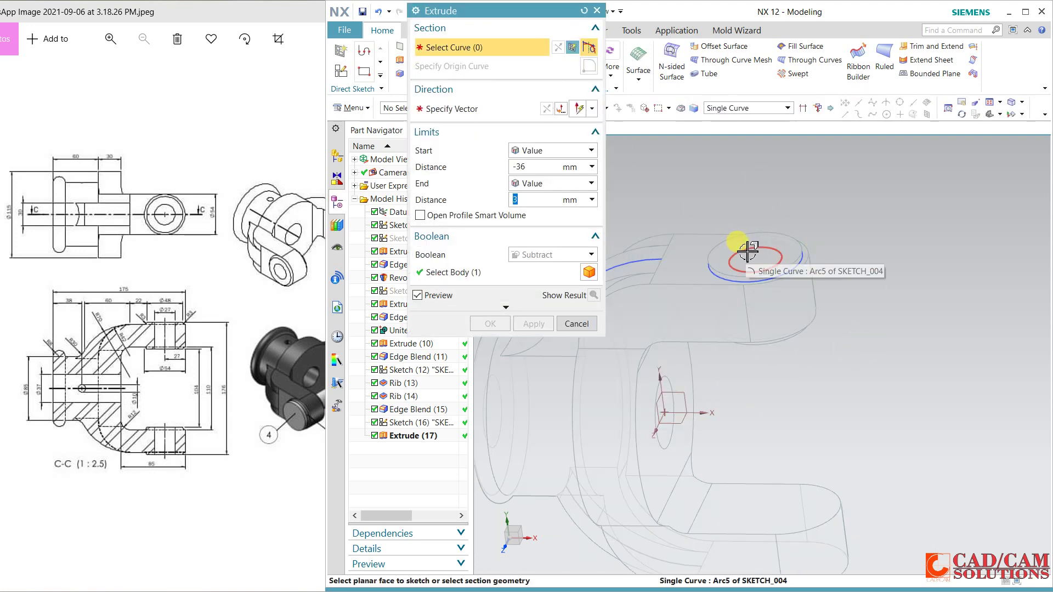
click(738, 249)
mouse_move(847, 345)
right_down()
mouse_move(874, 336)
mouse_move(874, 395)
right_up()
mouse_move(874, 395)
middle_down()
mouse_move(874, 352)
mouse_move(768, 307)
middle_up()
click(753, 224)
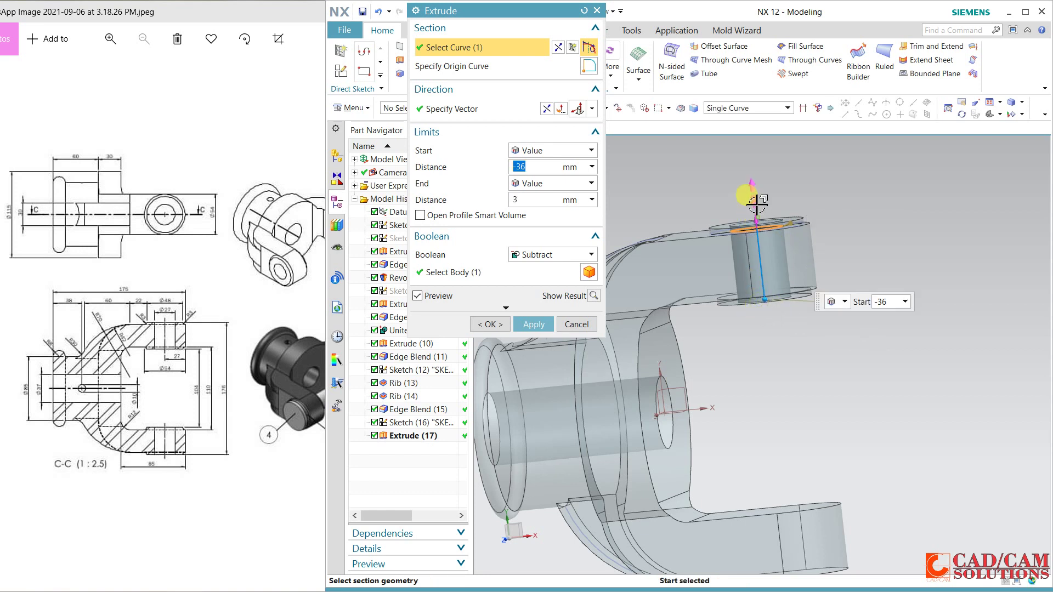
click(768, 307)
click(763, 299)
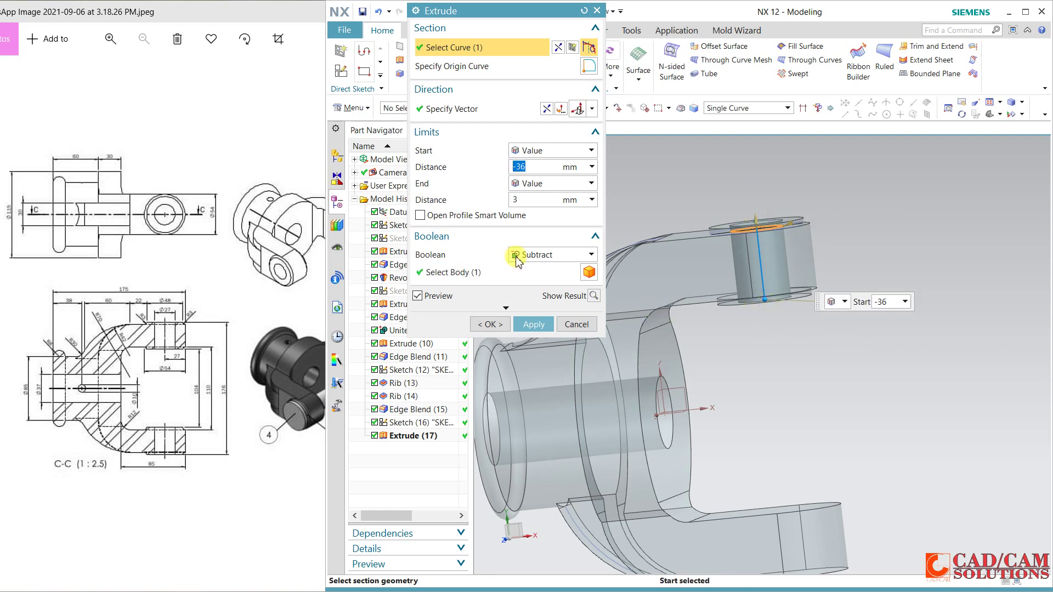
click(490, 325)
- Open the C-shaped body's profile sketch, compare its dimensions with the reference drawing, and leave the sketch
mouse_move(817, 379)
middle_down()
mouse_move(838, 393)
mouse_move(806, 391)
mouse_move(799, 312)
mouse_move(797, 354)
mouse_move(813, 354)
middle_up()
scroll(811, 352, down, 2)
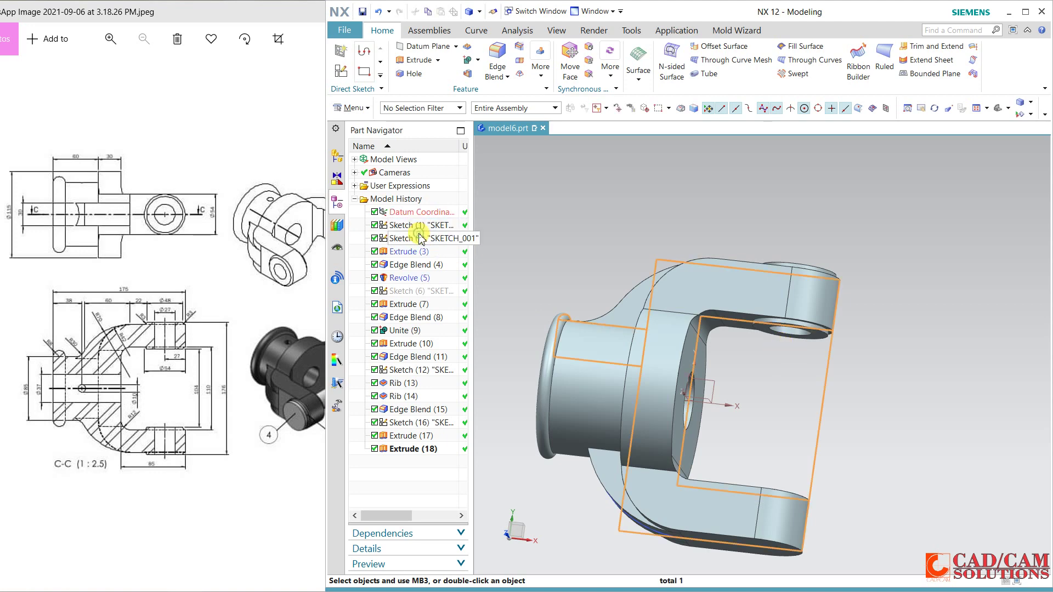
double_click(420, 238)
shift+middle_drag(898, 313, 762, 338)
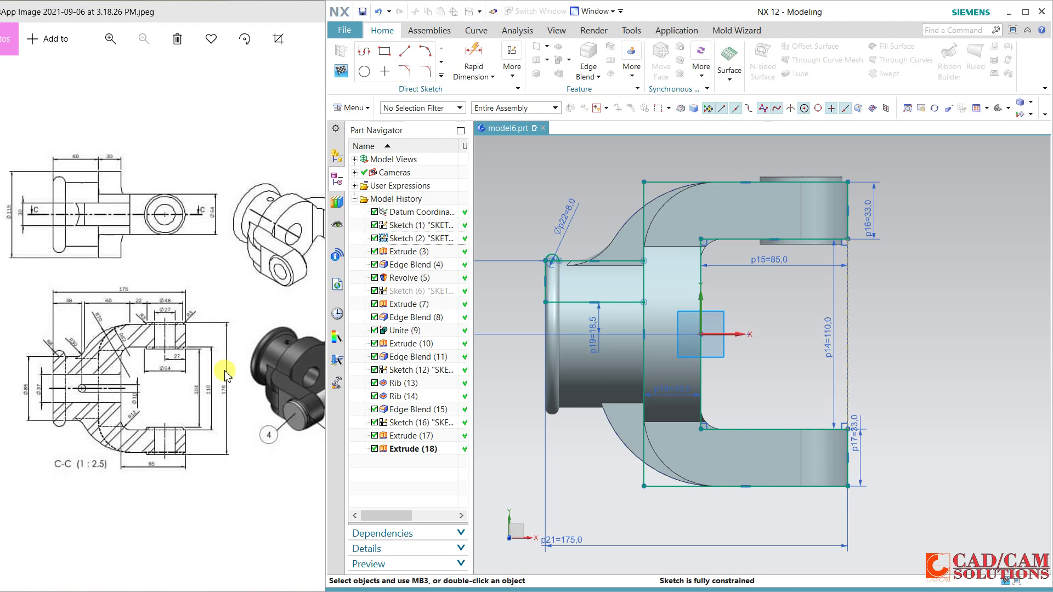
key(ctrl+q)
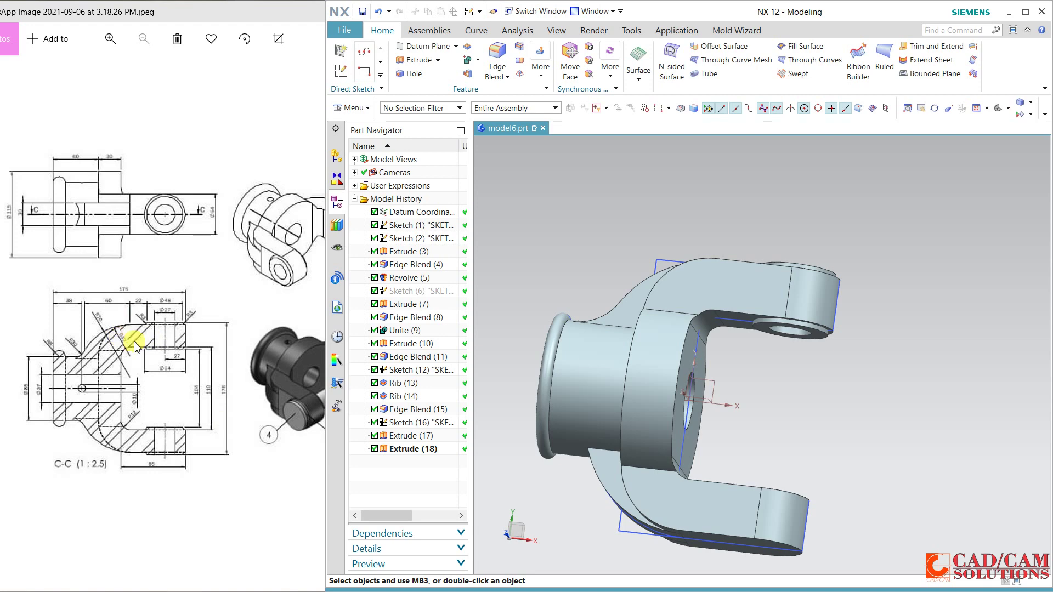
- Reopen the C-shaped body's profile sketch and set the thickness of both the upper and lower arms to 30 mm
double_click(419, 242)
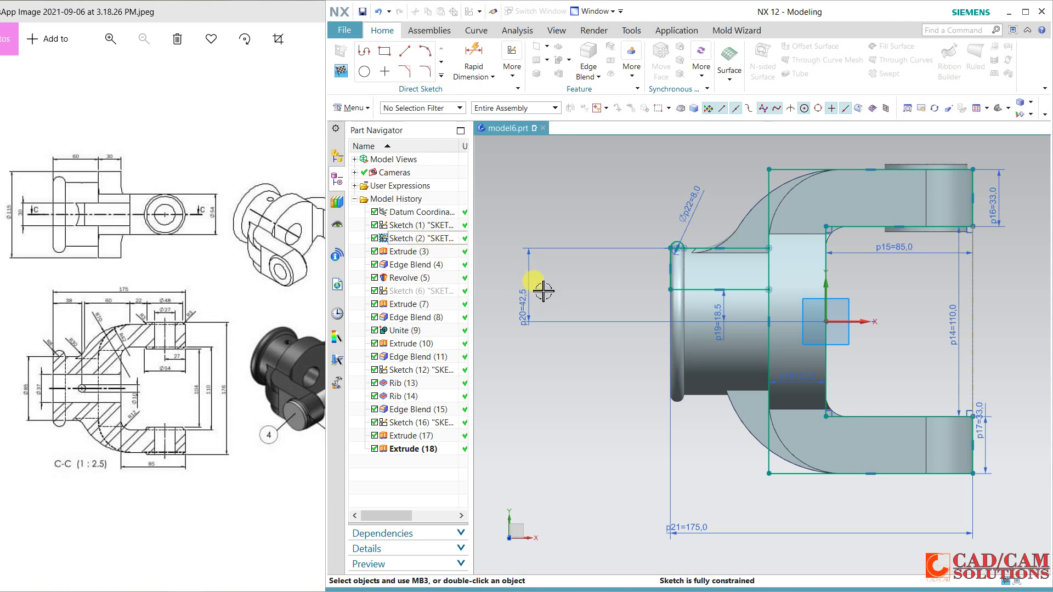
shift+middle_drag(609, 298, 500, 332)
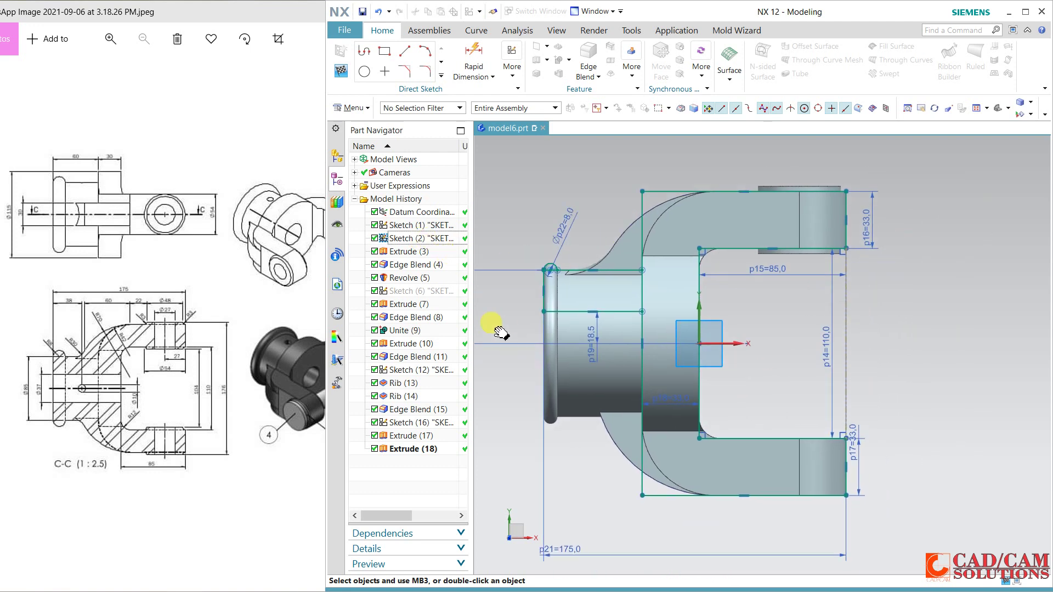
double_click(870, 218)
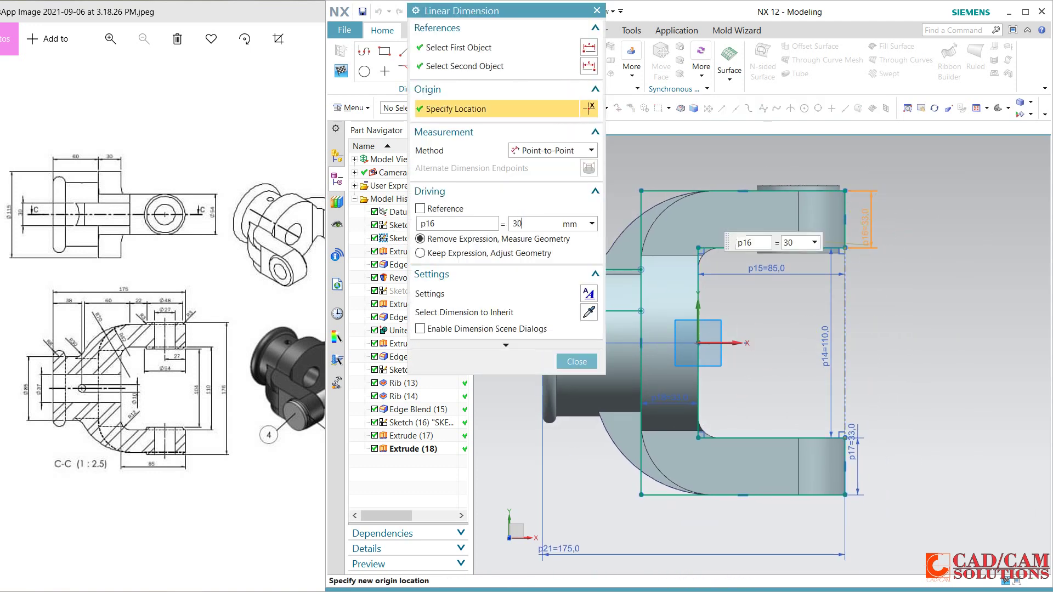
text(30)
key(Return)
click(938, 237)
double_click(853, 461)
text(30)
key(Return)
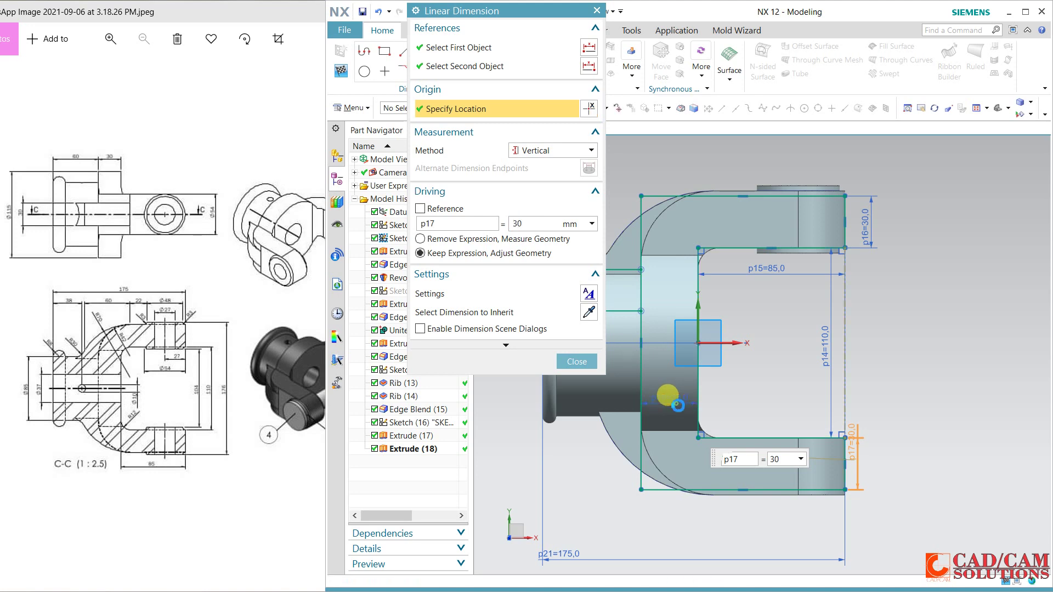
- Set the thickness of the vertical web joining the arms to 30 mm and finish the sketch
double_click(678, 406)
text(30)
key(Return)
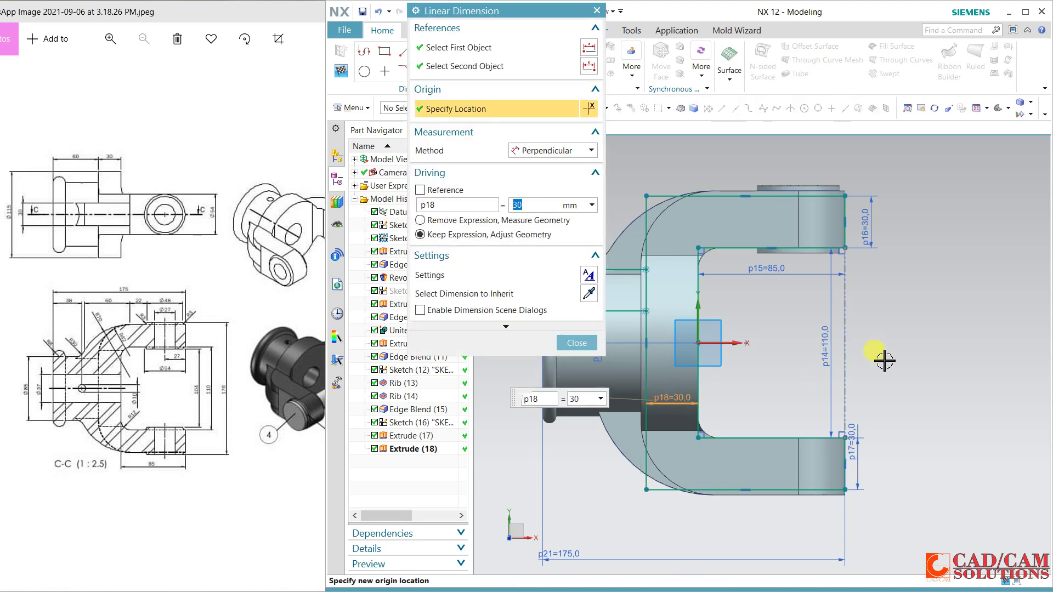
click(574, 341)
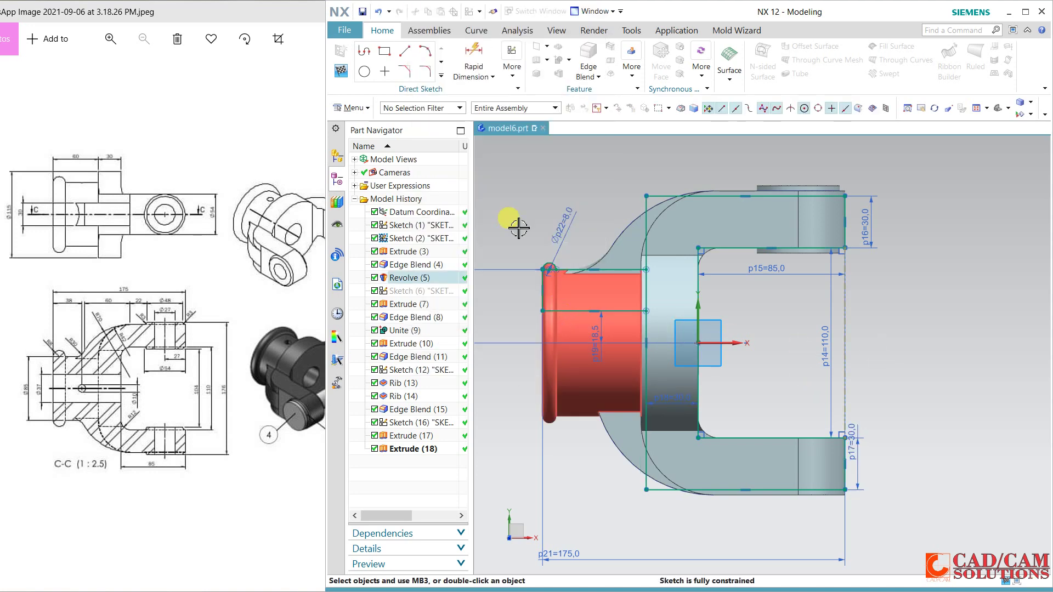
click(342, 71)
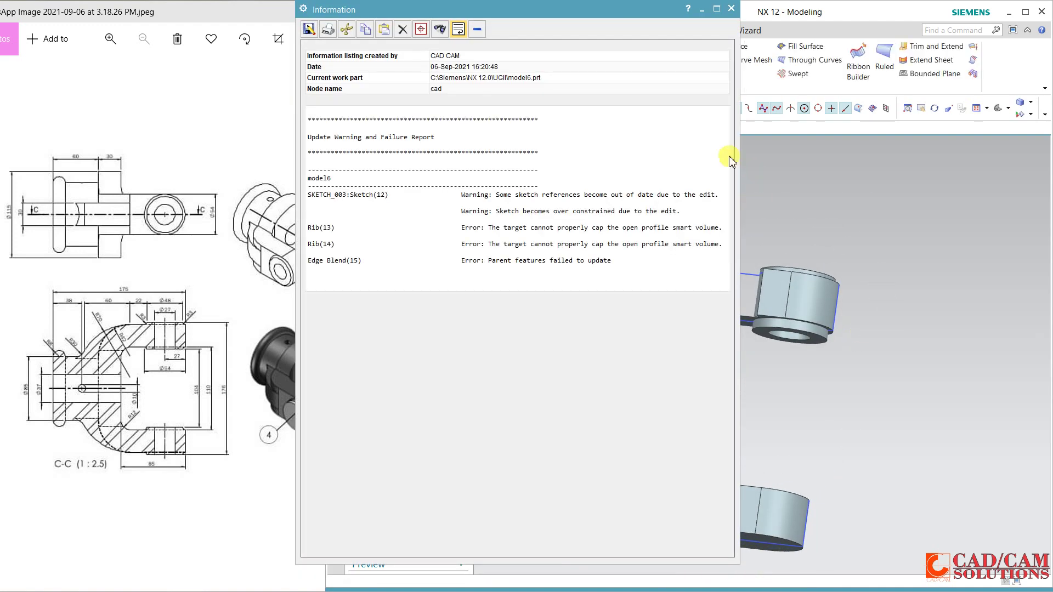
- Close the update report and check the settings of the first rib without editing it
click(732, 9)
middle_drag(849, 367, 834, 390)
double_click(403, 383)
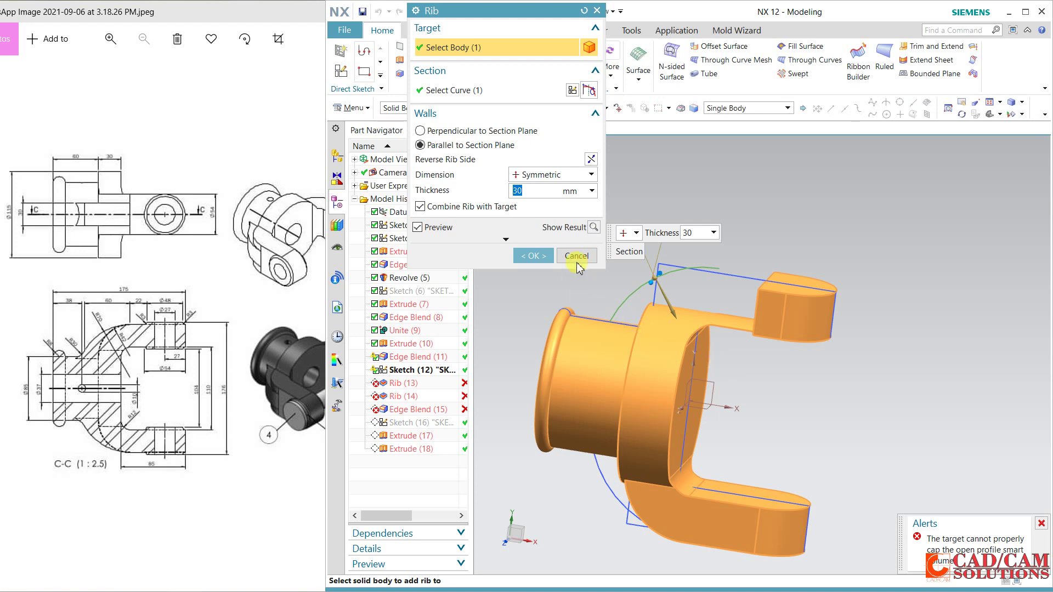
click(576, 256)
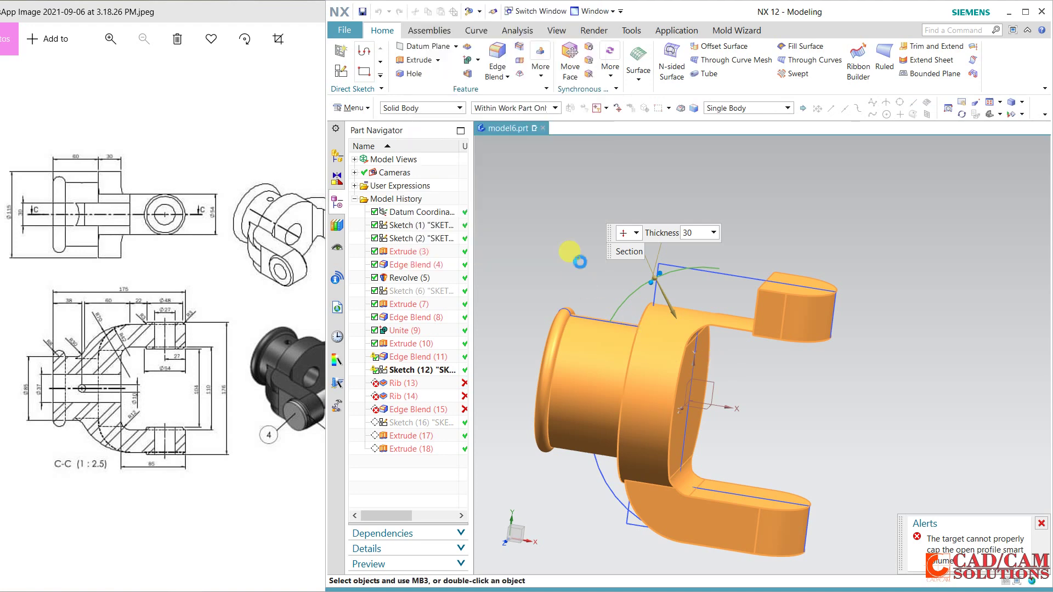
- Delete the edge blend on the outer corners of the C-shaped body, accepting the effect on dependent features
click(407, 357)
middle_drag(560, 379, 717, 347)
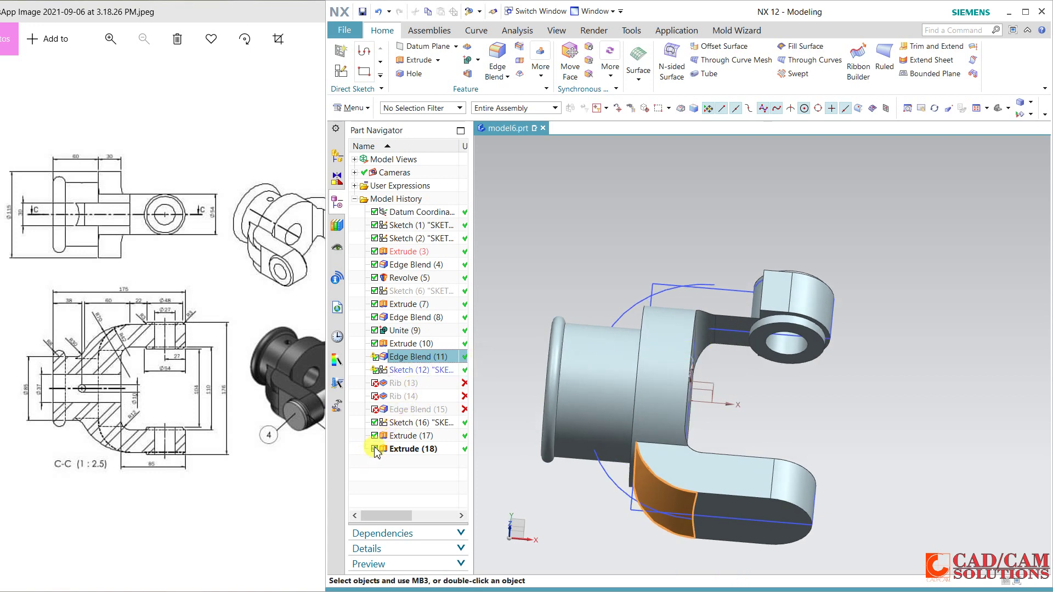
right_click(399, 360)
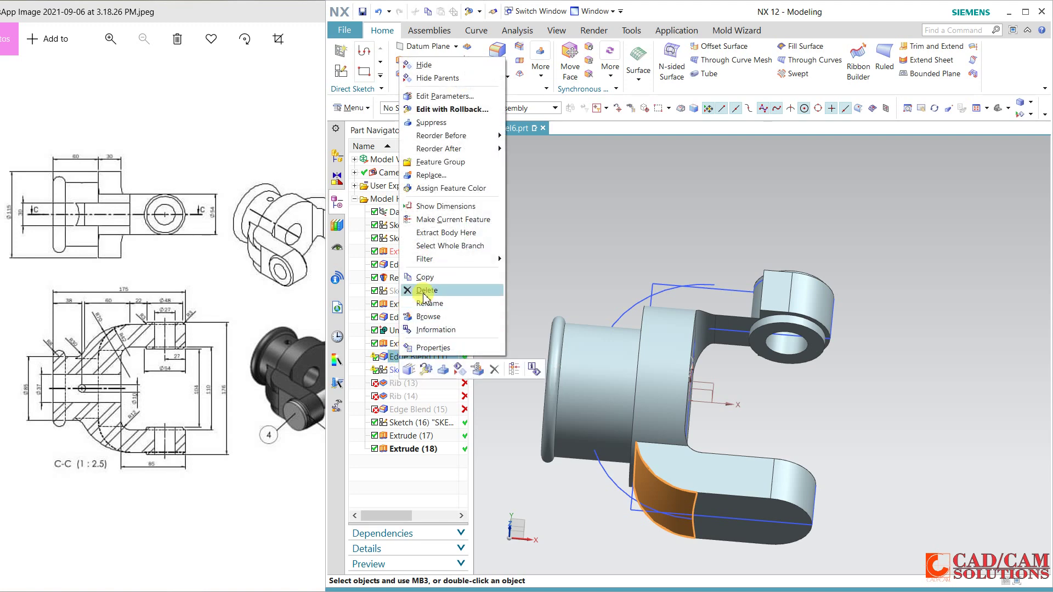
click(425, 293)
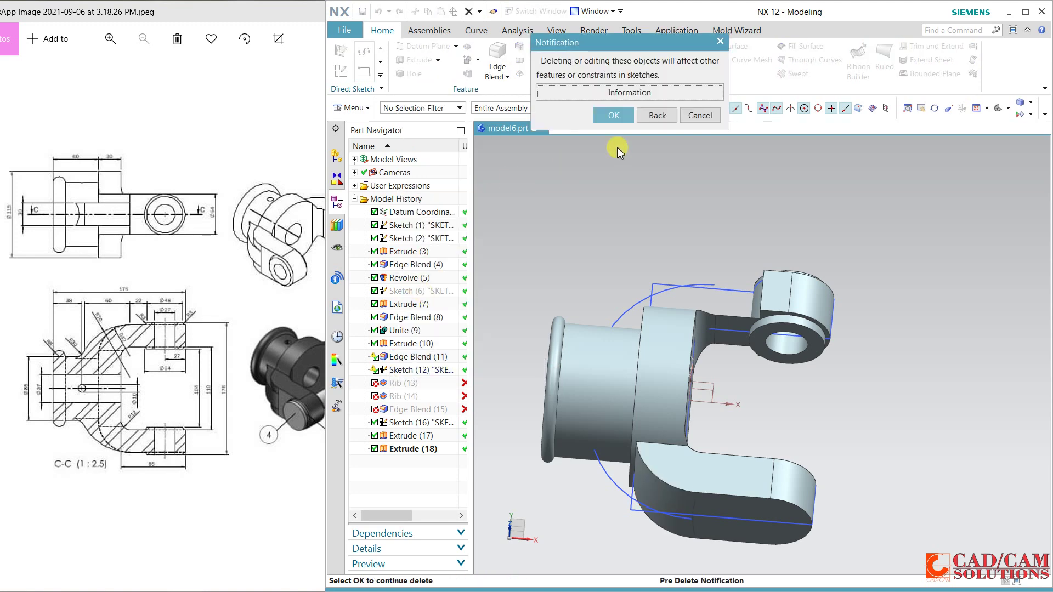
click(614, 116)
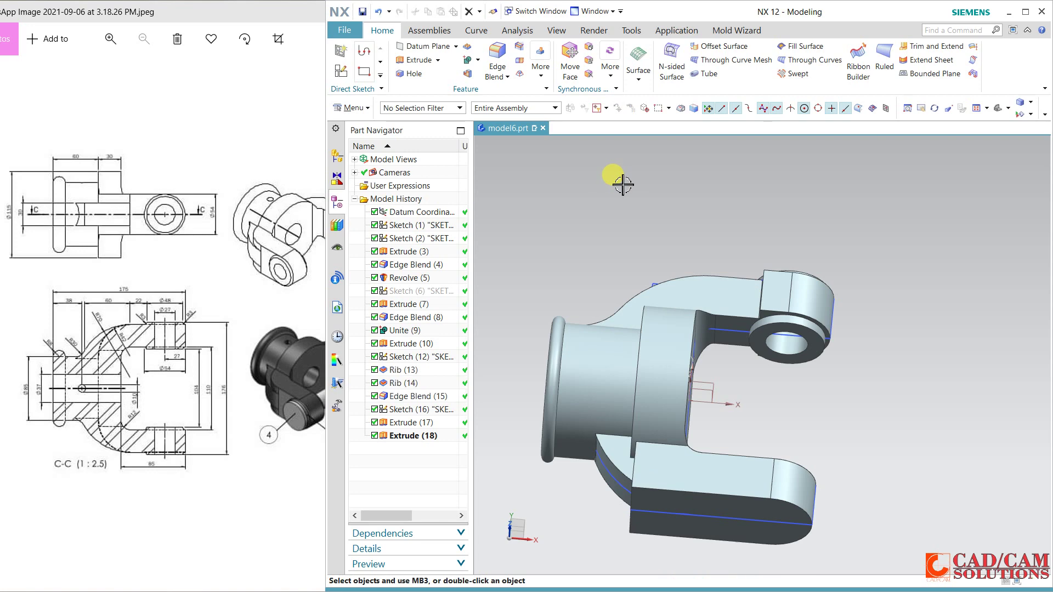
- Suppress both ribs, their edge blend, the boss sketch, and the two boss extrusions at the end of the model history
middle_drag(623, 192, 601, 221)
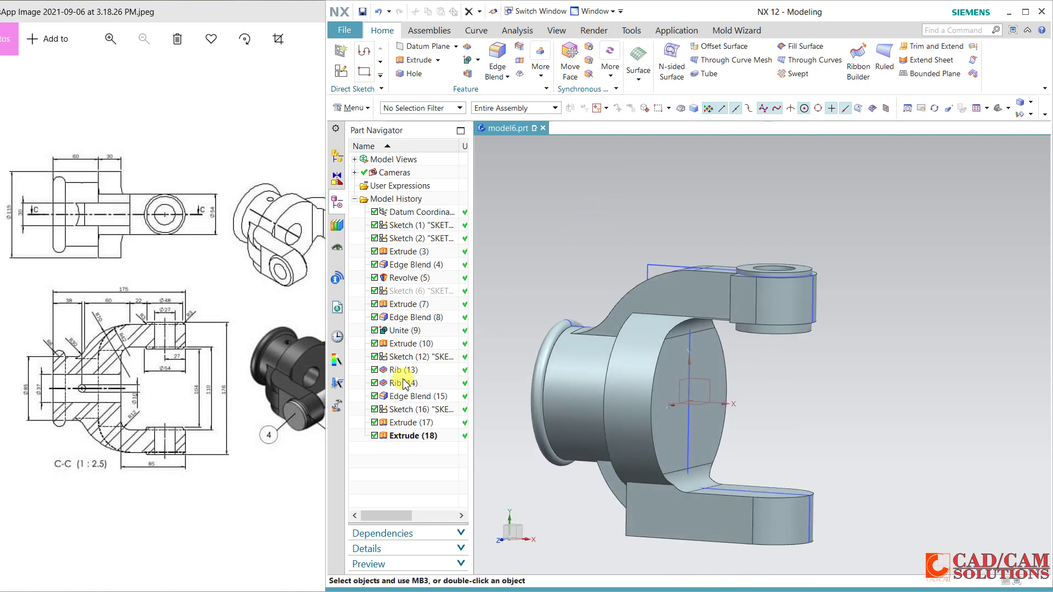
click(399, 383)
click(375, 436)
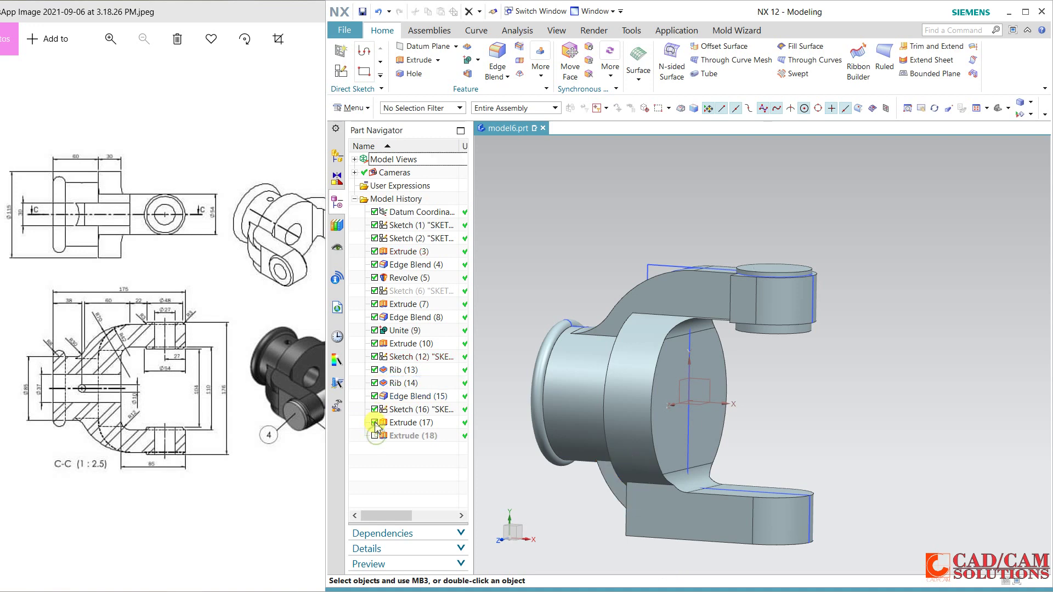
click(375, 422)
click(375, 383)
click(375, 370)
- Inspect the section and direction of the 70 mm subtracting extrusion from several angles and cancel the edit
middle_drag(751, 367, 677, 381)
click(426, 345)
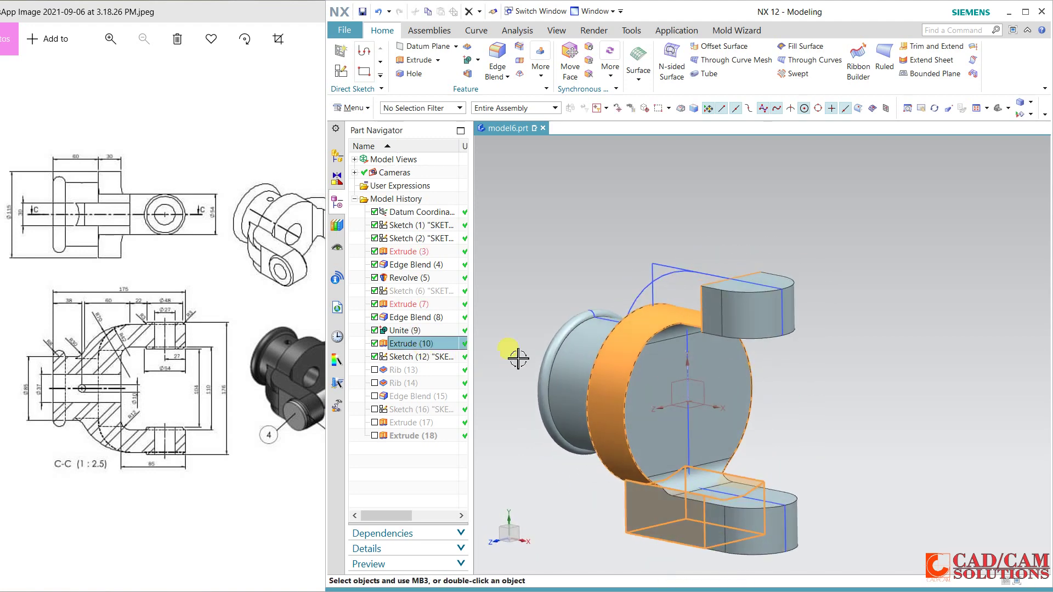
double_click(403, 344)
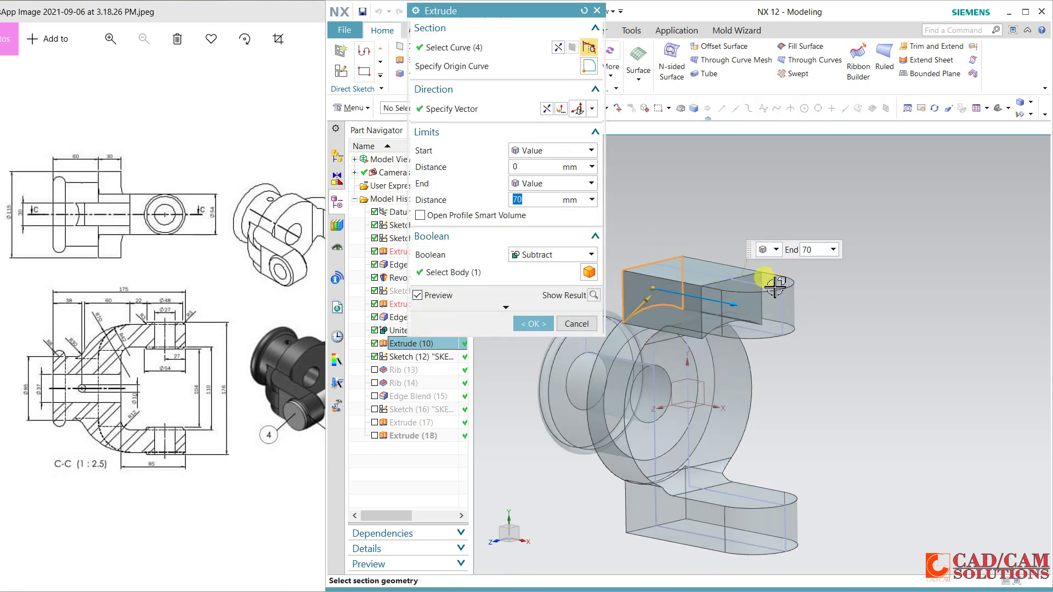
middle_drag(834, 366, 912, 358)
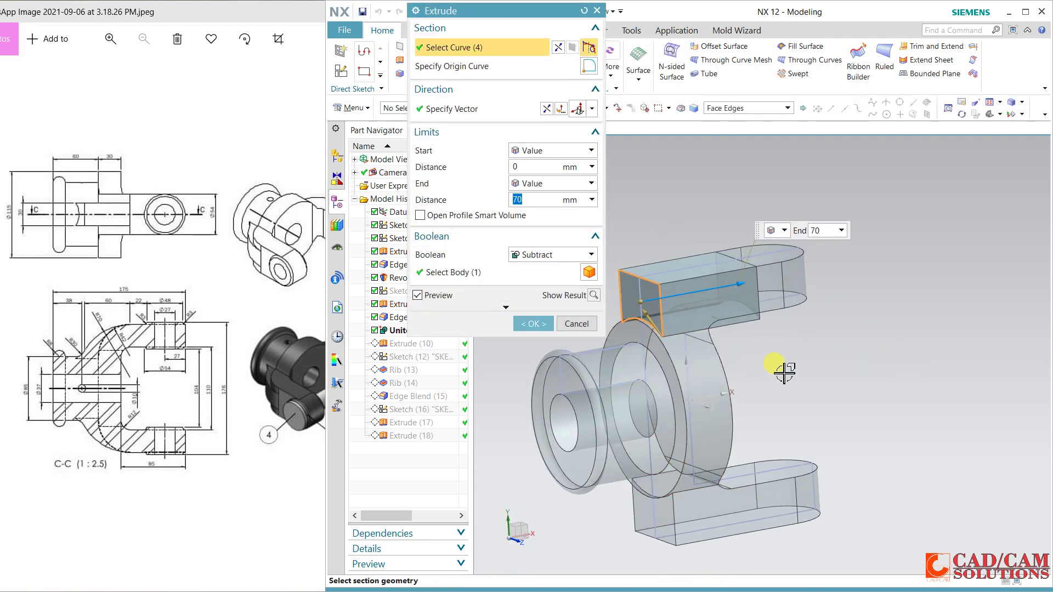
middle_drag(818, 363, 740, 364)
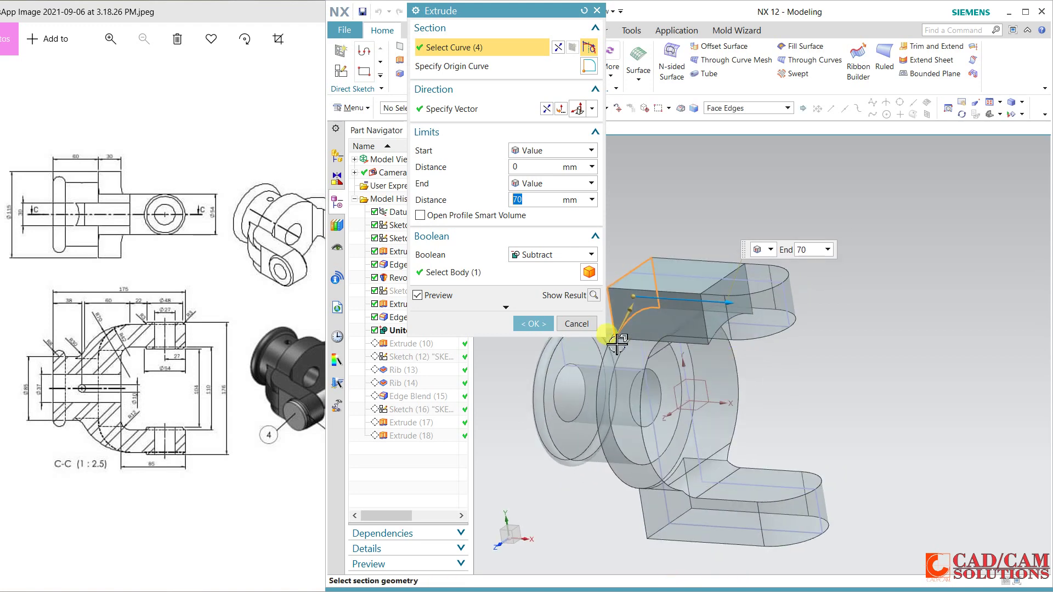
click(575, 325)
middle_drag(811, 384, 831, 380)
- Suppress the rib arc sketch and the 70 mm subtracting extrusion, and reapply the round disc's 30 mm united extrusion
click(410, 343)
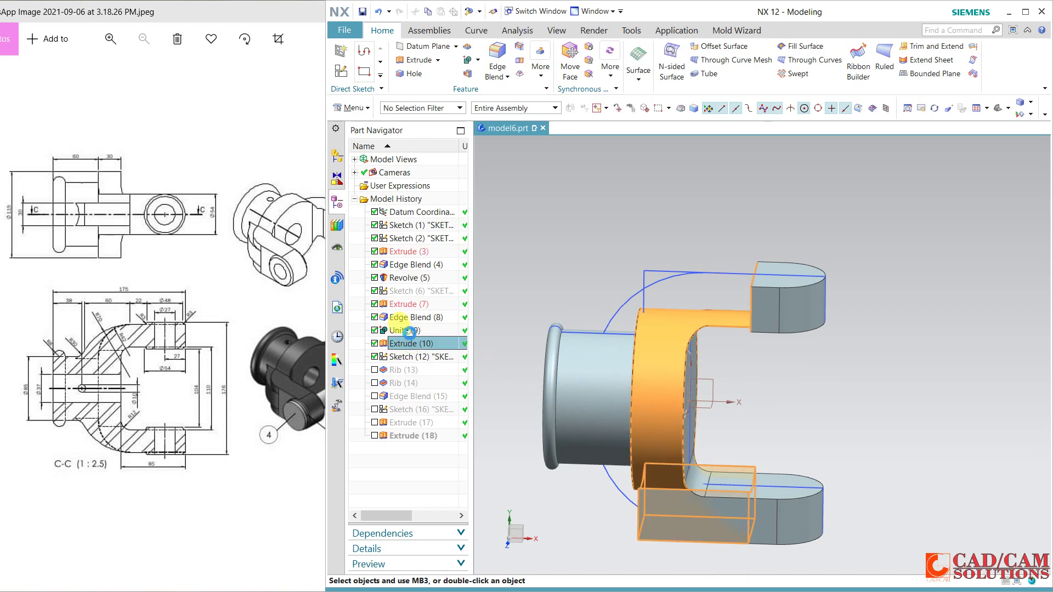
click(406, 330)
click(374, 344)
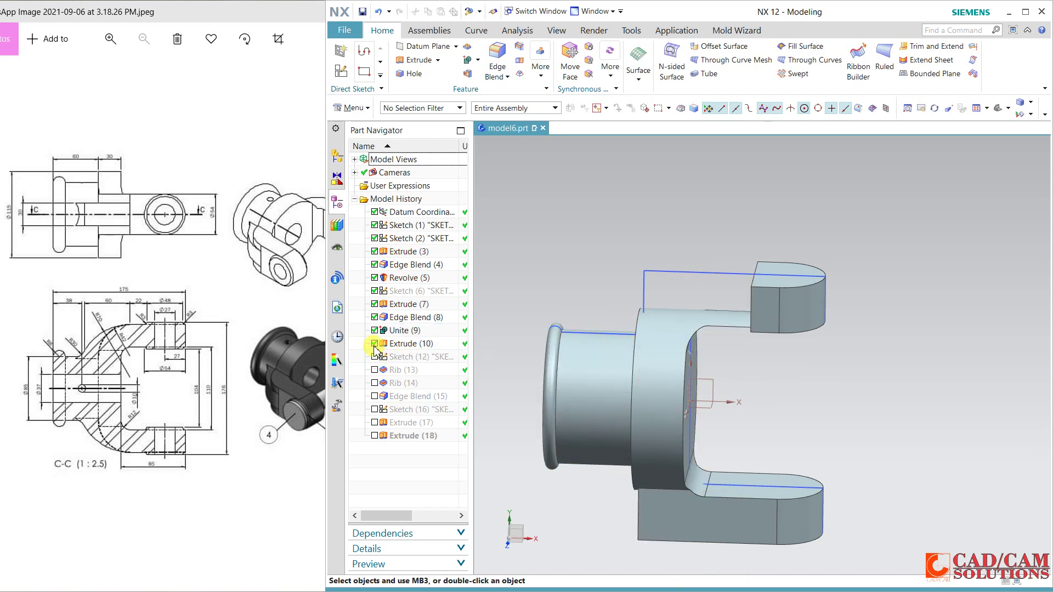
middle_drag(803, 387, 822, 380)
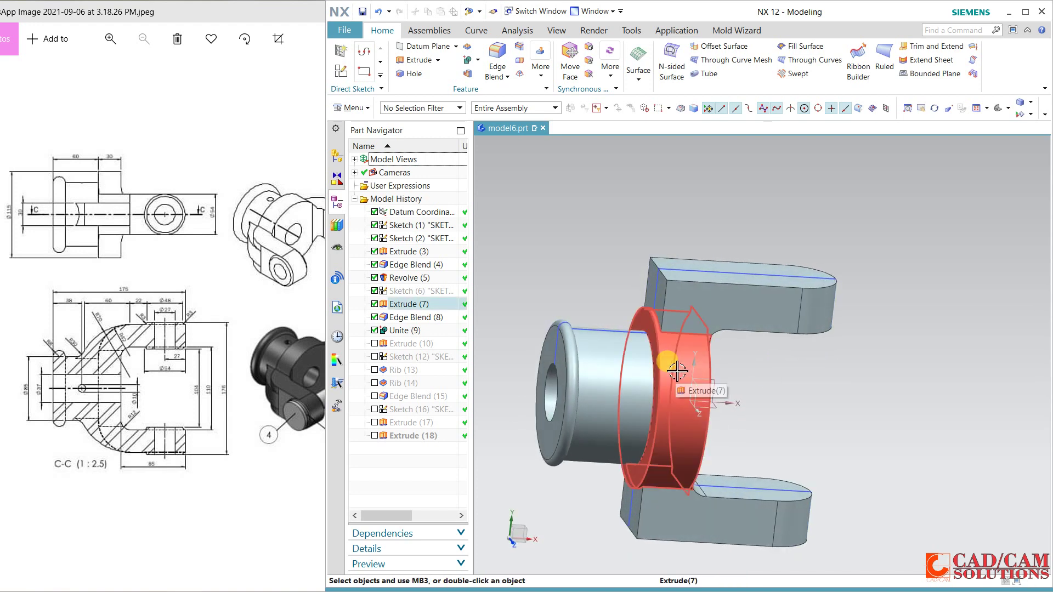
double_click(668, 349)
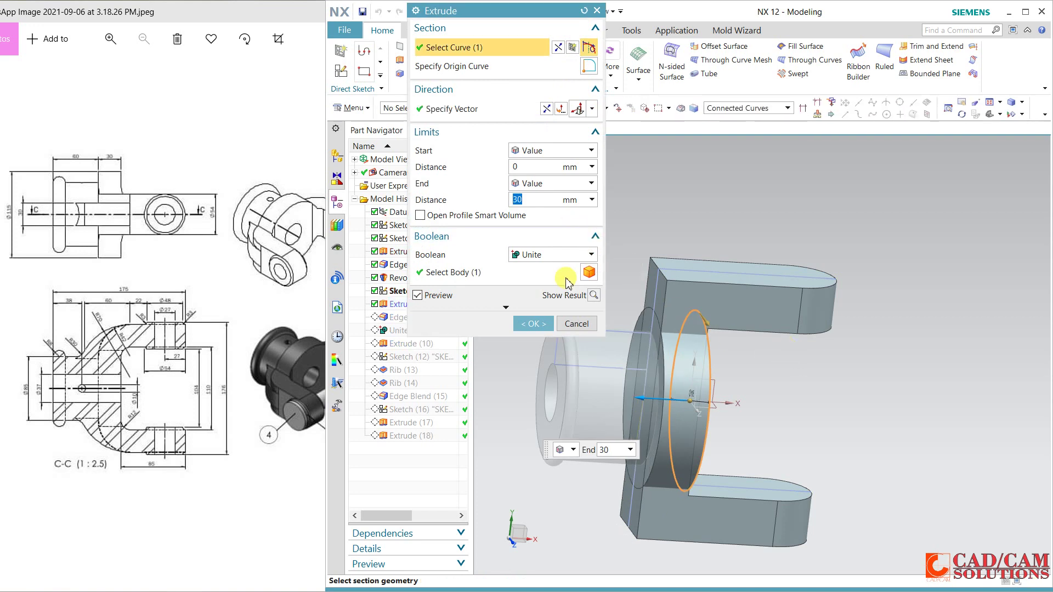
click(532, 323)
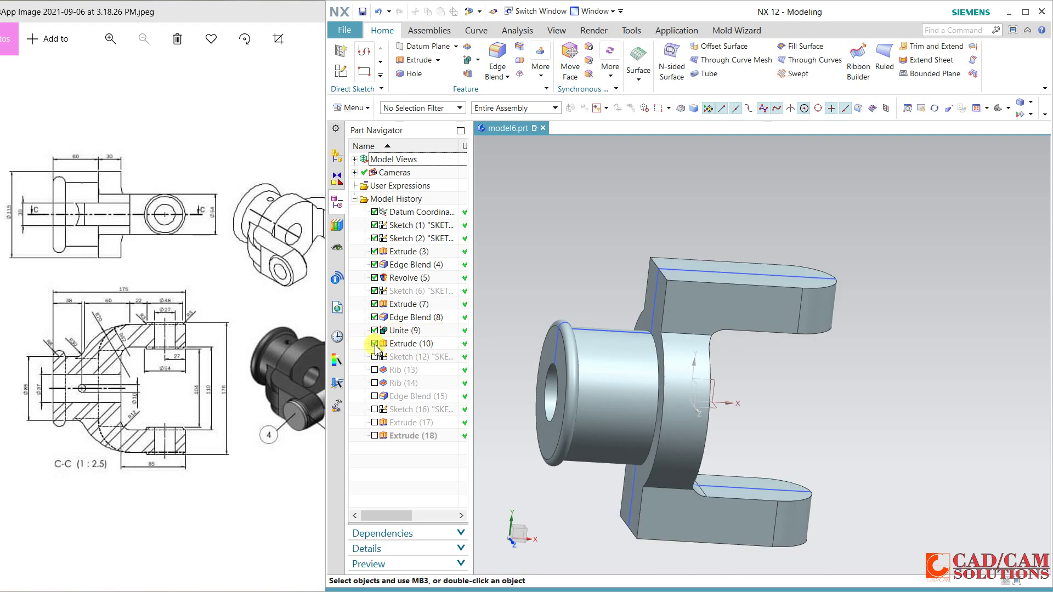
- Unsuppress the 70 mm subtracting extrusion and the rib arc sketch, reviewing the extrusion's definition
click(405, 344)
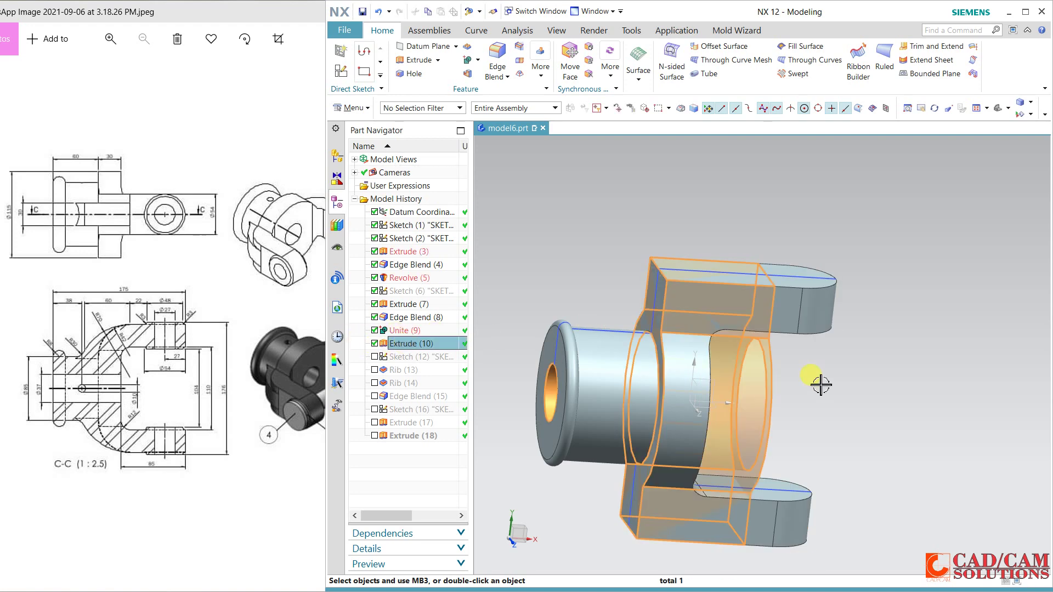
middle_drag(819, 386, 596, 388)
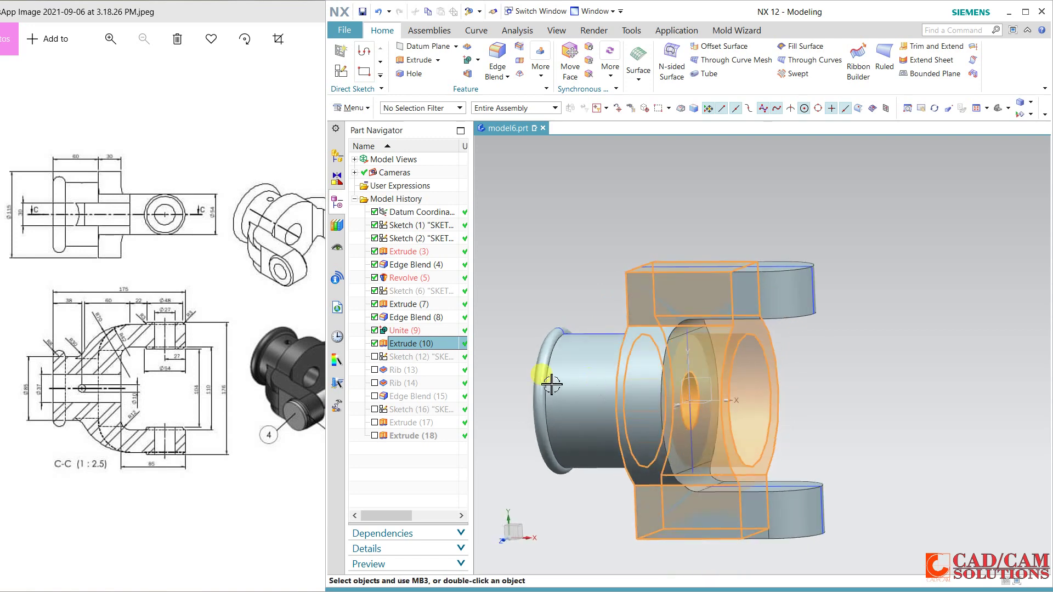
double_click(432, 345)
middle_drag(823, 348, 700, 384)
click(576, 324)
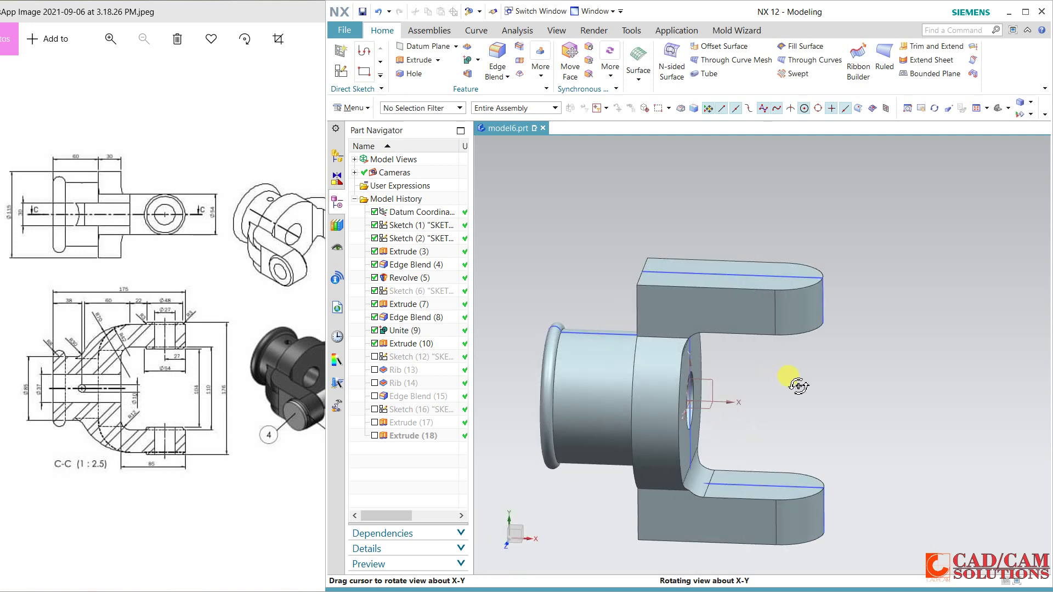
click(413, 358)
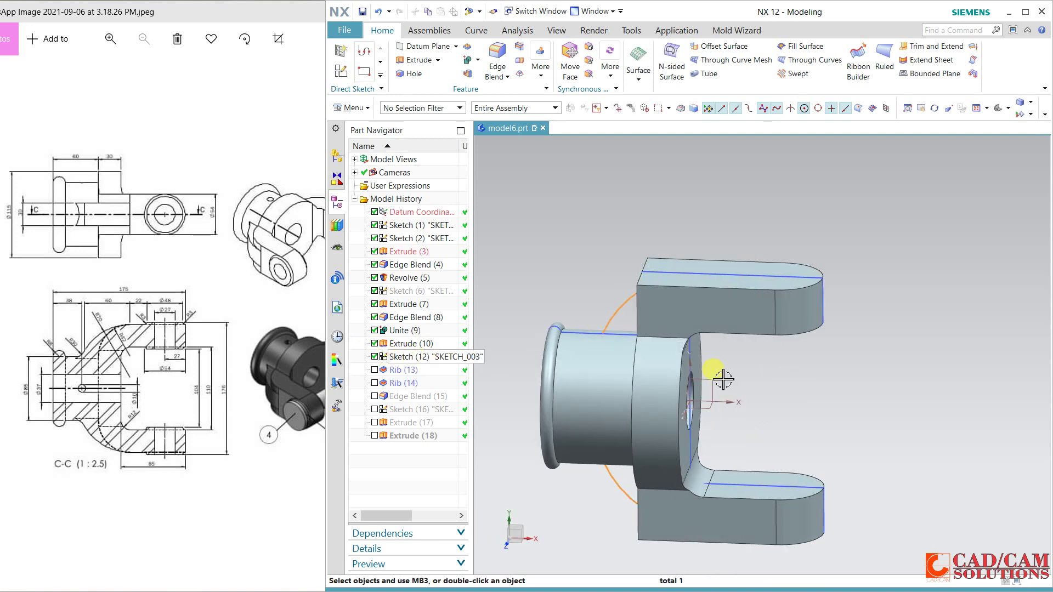
middle_drag(810, 376, 795, 375)
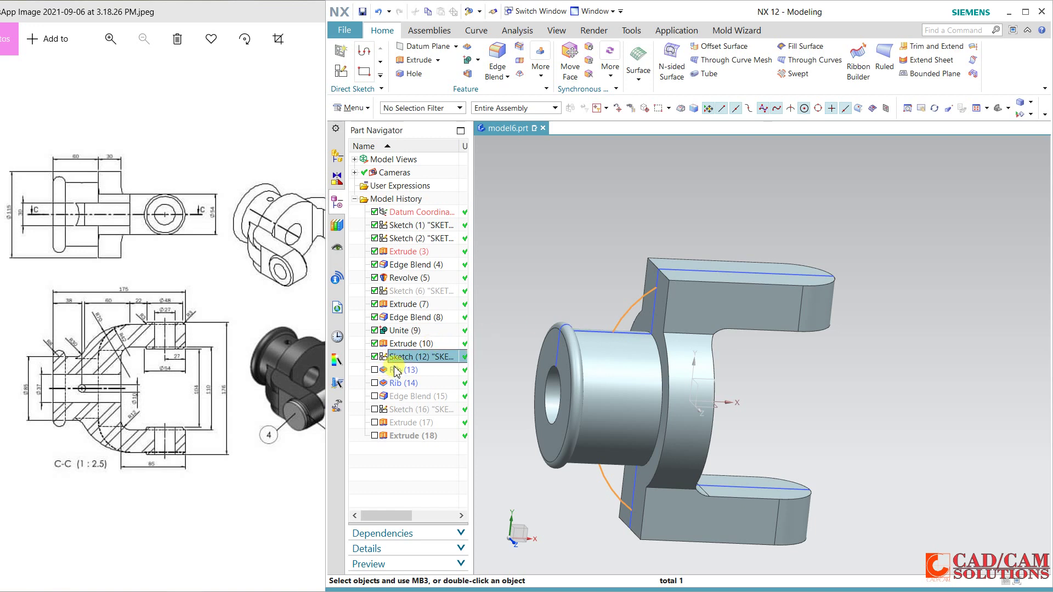
- Blend the outer corner edges of the upper and lower arms with a 42 mm radius
click(655, 269)
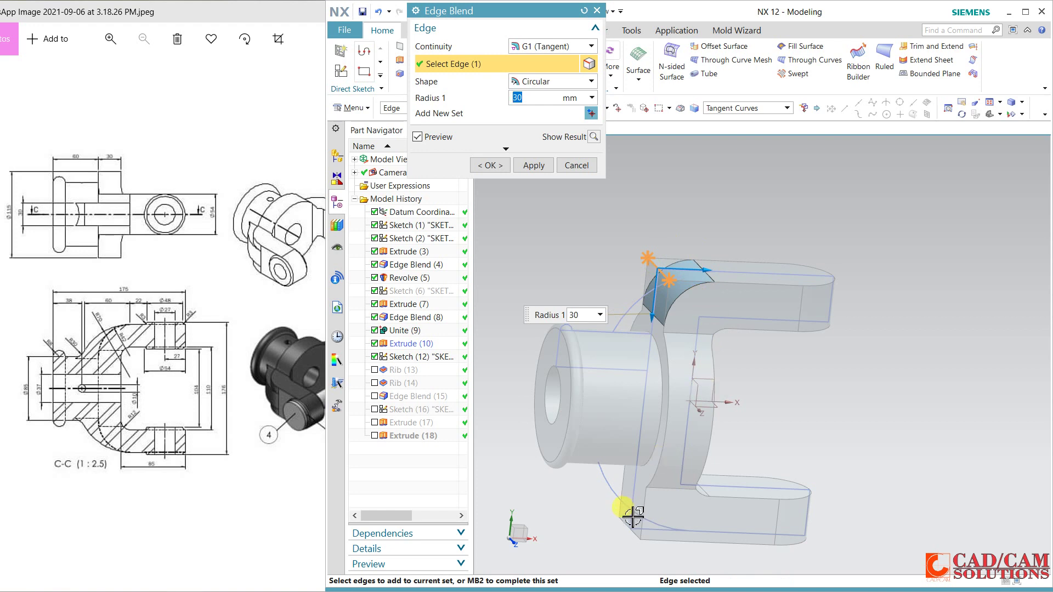
click(633, 534)
text(42)
key(Return)
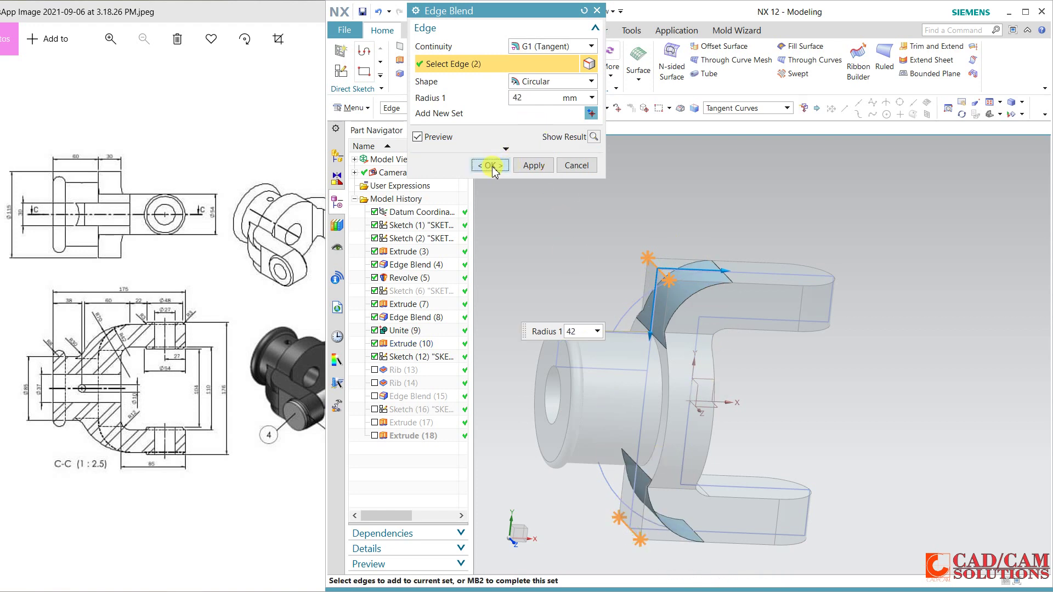
click(492, 165)
- Review the 70 mm rib arc sketch, close it without edits, and hide the fork profile sketch
double_click(621, 296)
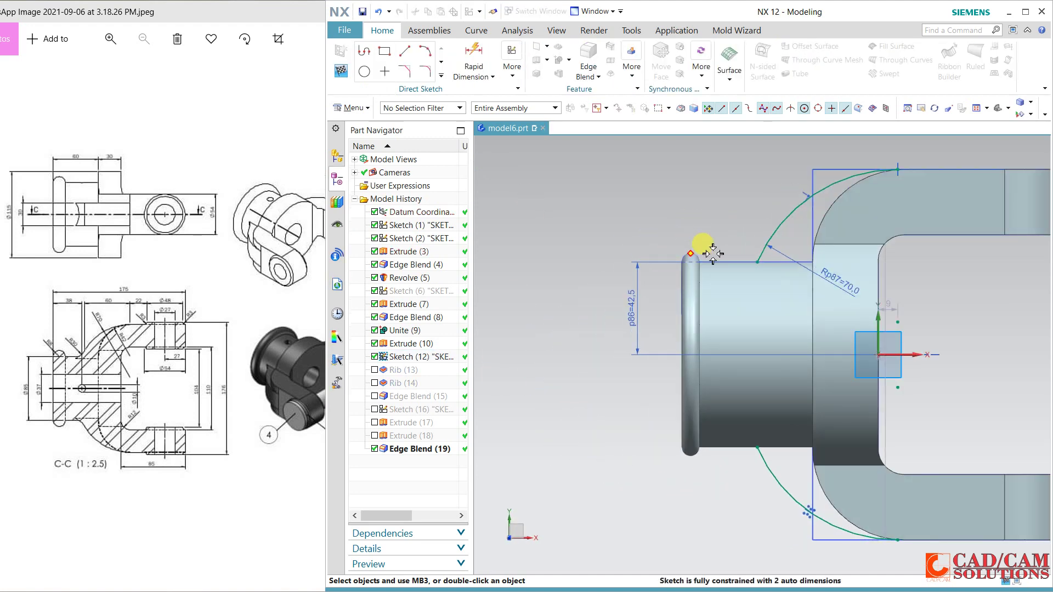
scroll(609, 244, down, 1)
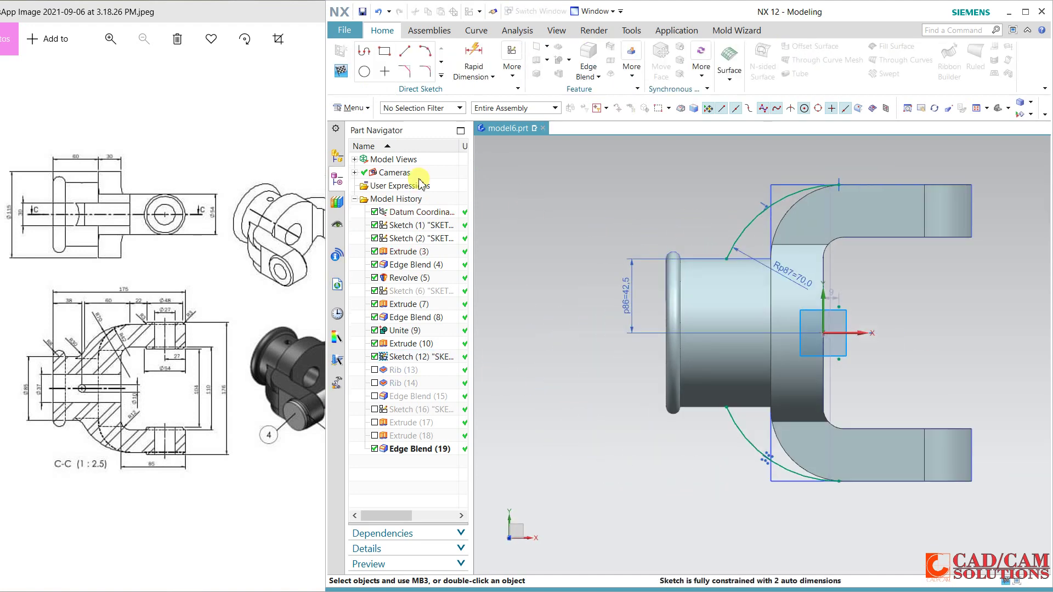
click(340, 72)
middle_drag(536, 219, 666, 291)
click(667, 291)
key(ctrl+b)
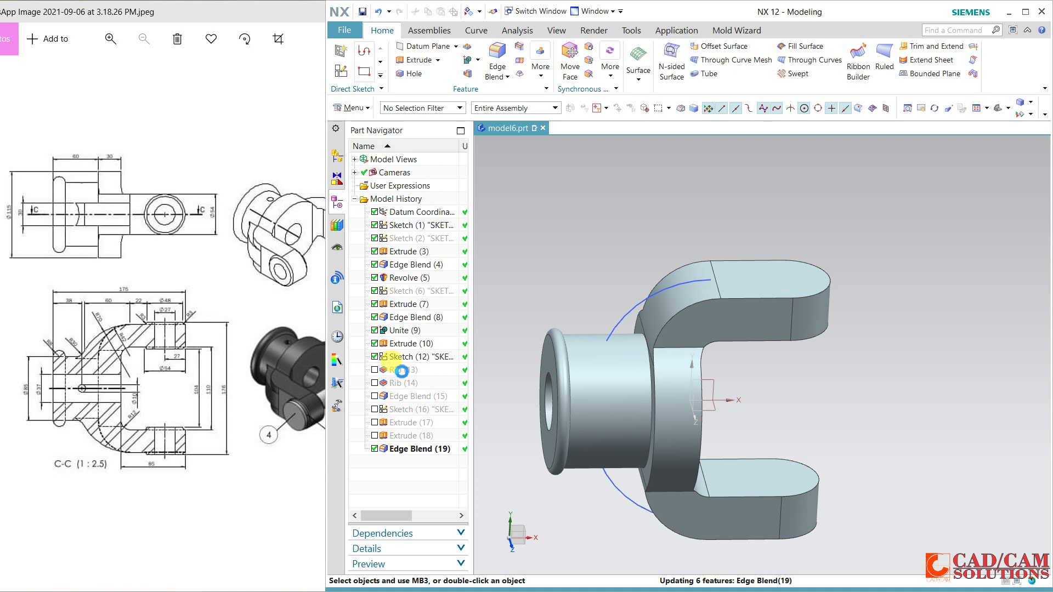
- Unsuppress the two ribs, the edge blend after them, the boss sketch and the two extrusions of the boss and its bore
middle_drag(489, 376, 550, 293)
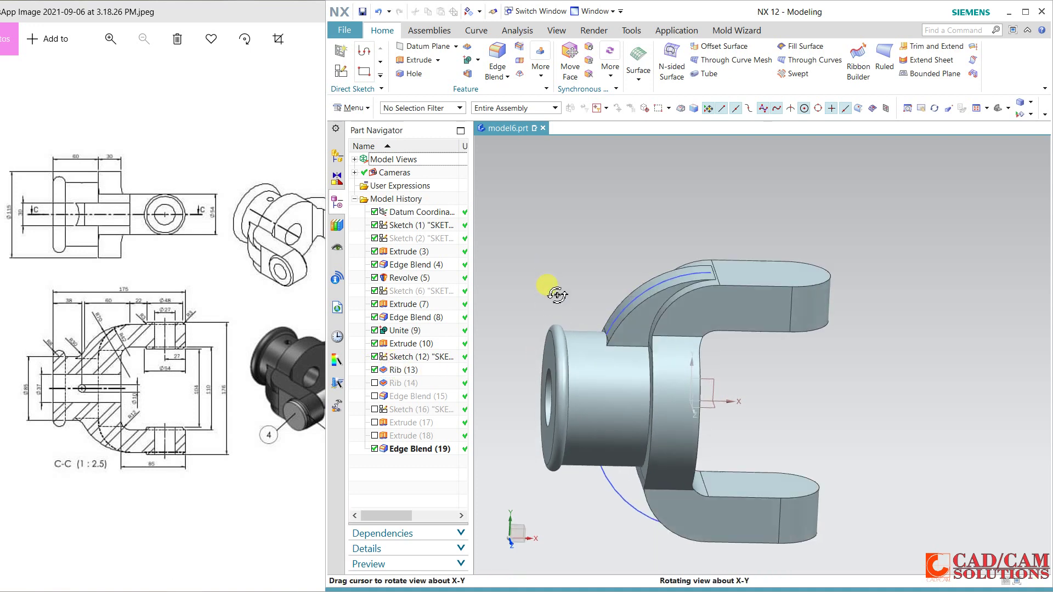
click(374, 383)
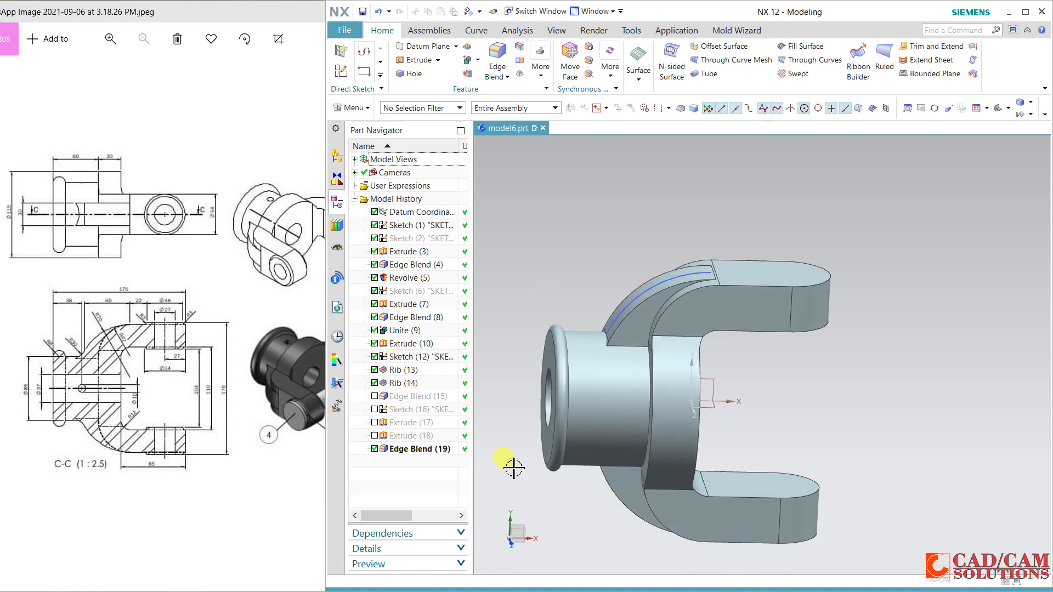
middle_drag(561, 483, 587, 400)
click(374, 395)
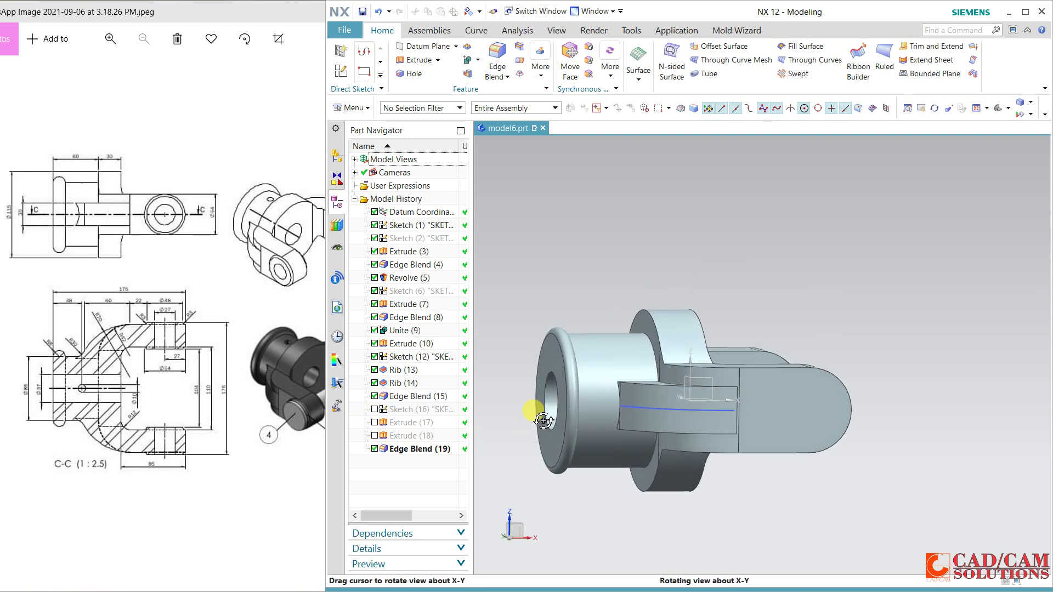
click(374, 409)
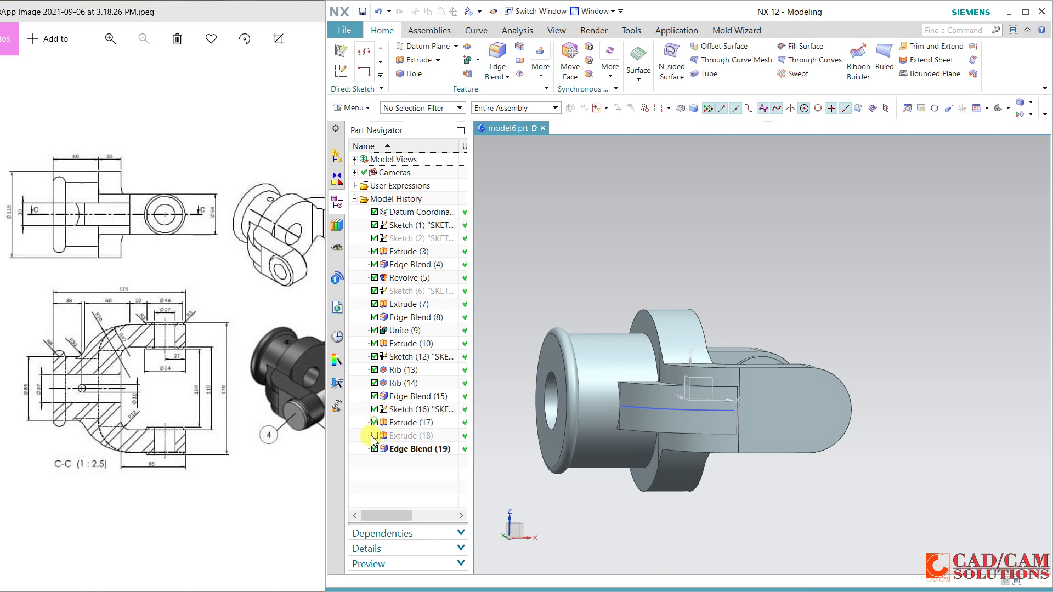
middle_drag(699, 338, 701, 362)
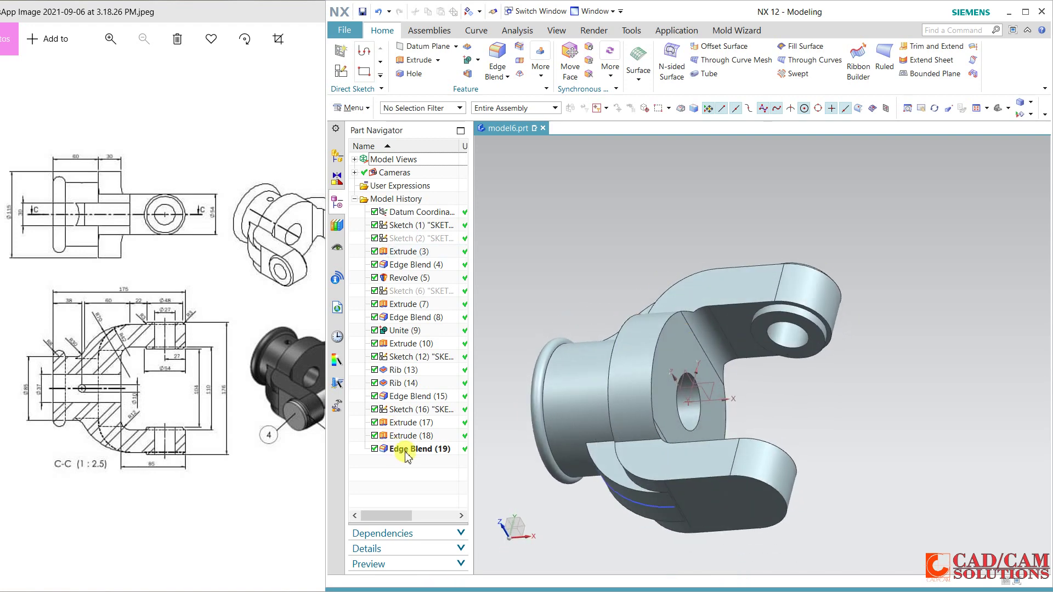
- Mirror the boss extrusion, the bore extrusion and the arm corner blend about the XZ plane
click(409, 449)
shift+click(411, 441)
shift+click(409, 424)
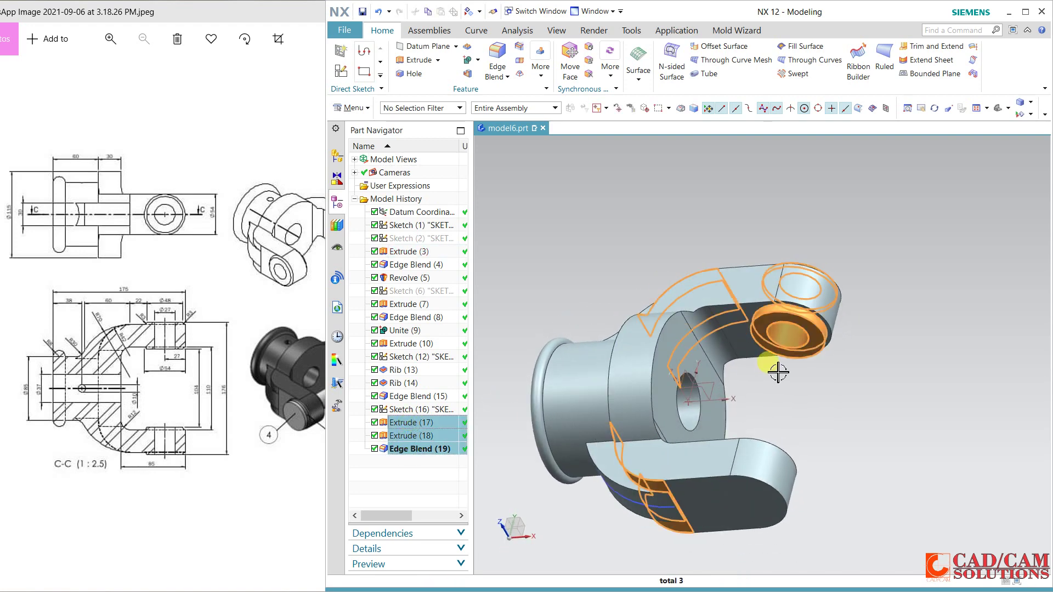
click(540, 61)
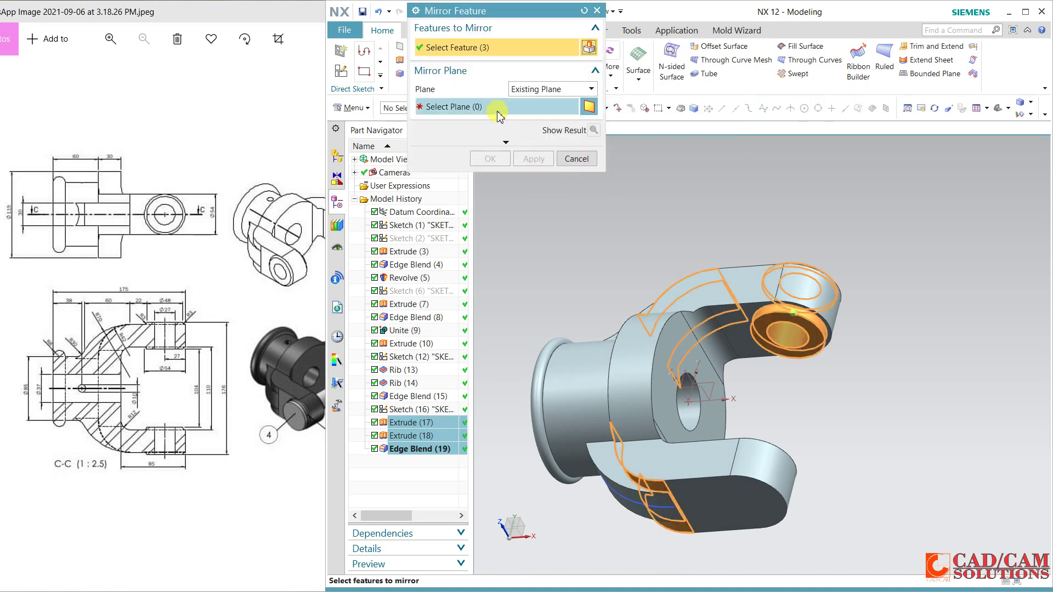
click(707, 384)
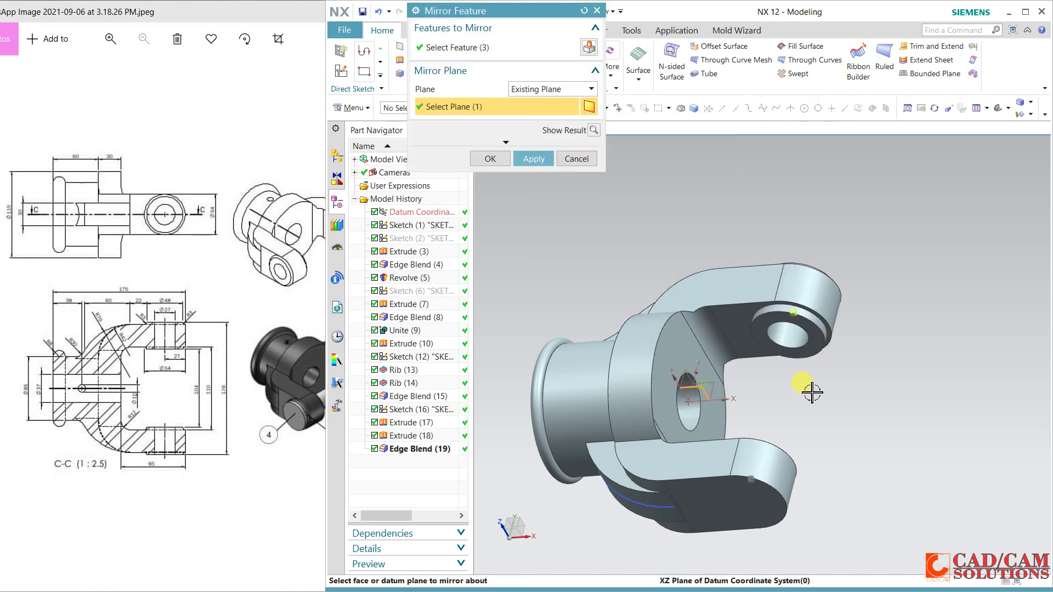
click(499, 164)
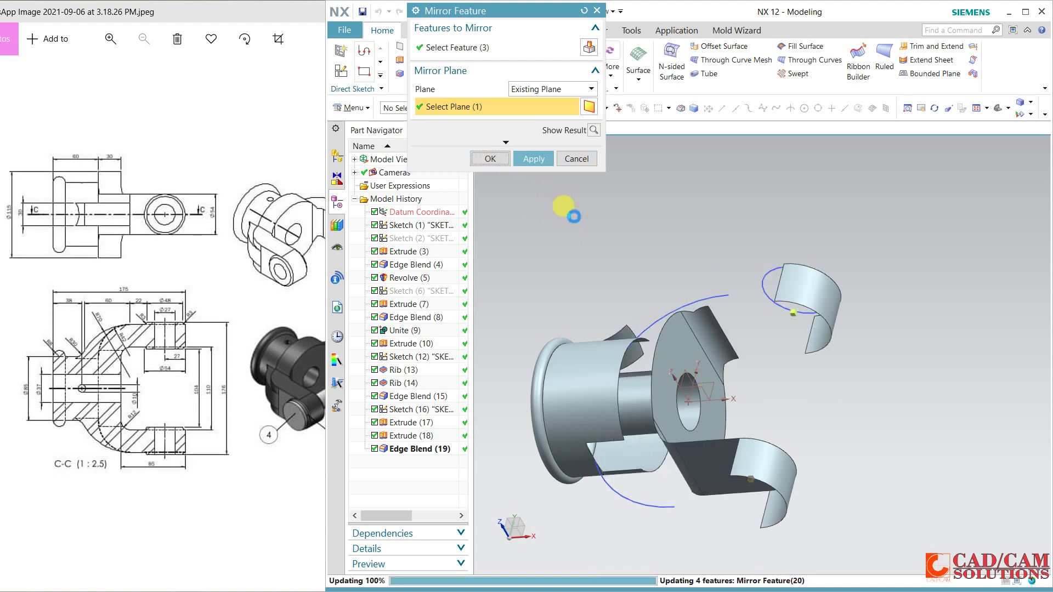
middle_drag(566, 218, 588, 216)
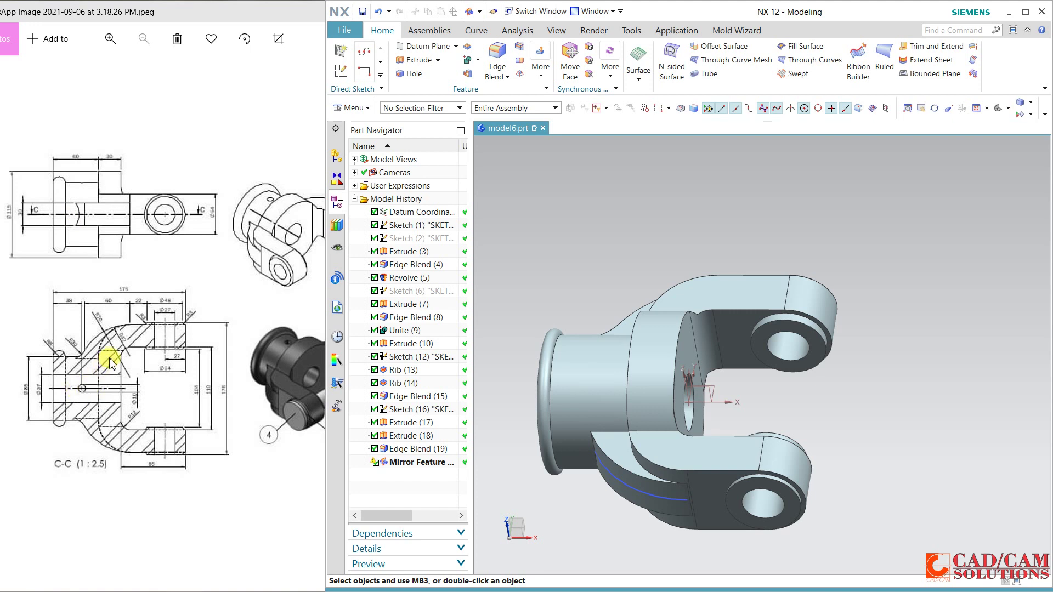
- Start a sketch on the XY plane and draw a circle about 16 mm in diameter on the cylindrical hub
click(341, 71)
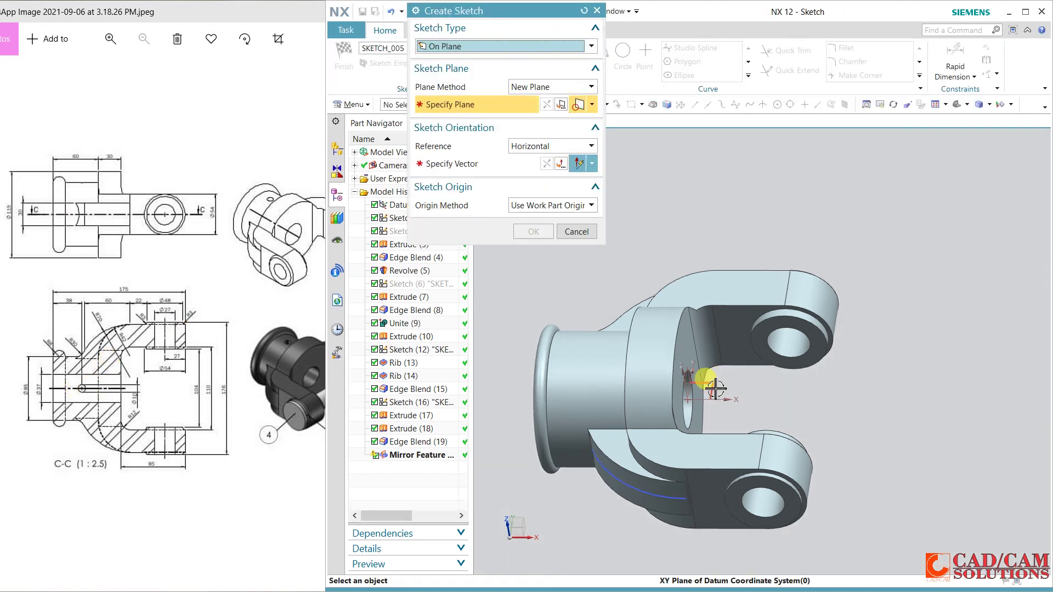
click(712, 389)
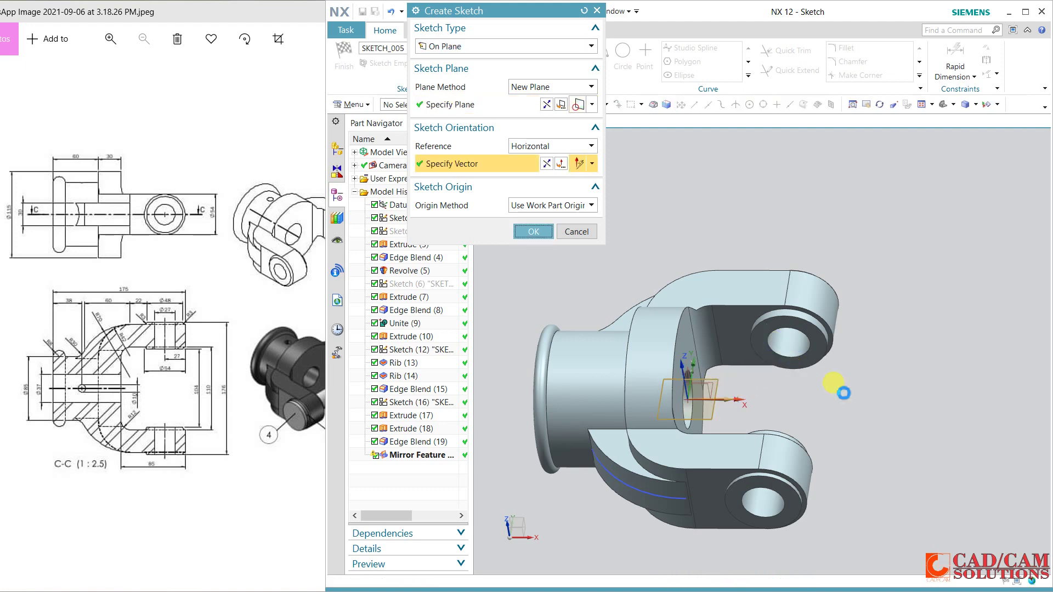
middle_click(843, 393)
key(o)
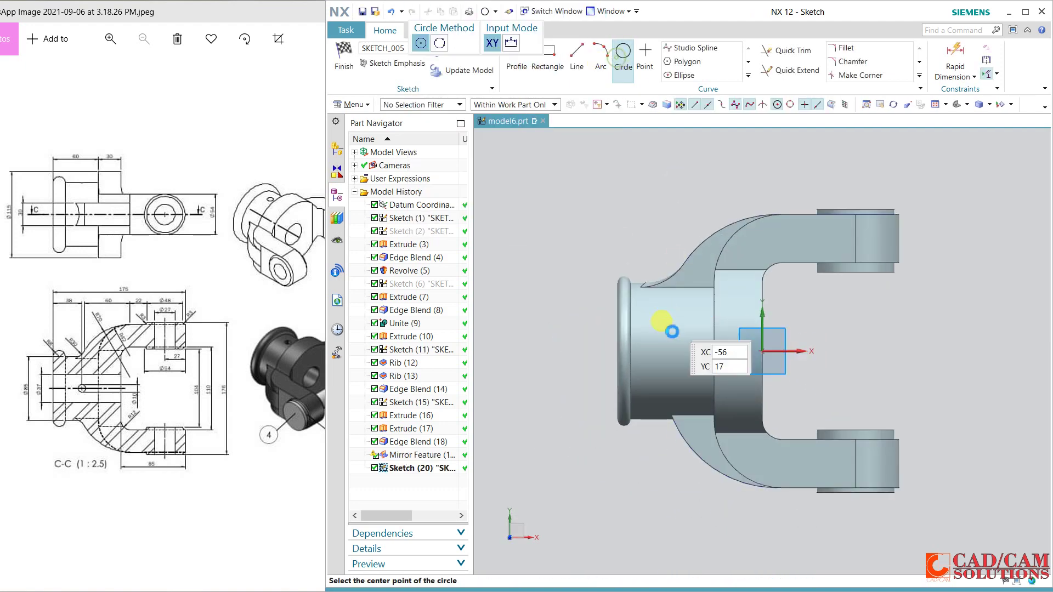
click(662, 349)
click(668, 336)
key(Escape)
- Constrain the circle's centre to lie on the sketch's X axis
click(662, 349)
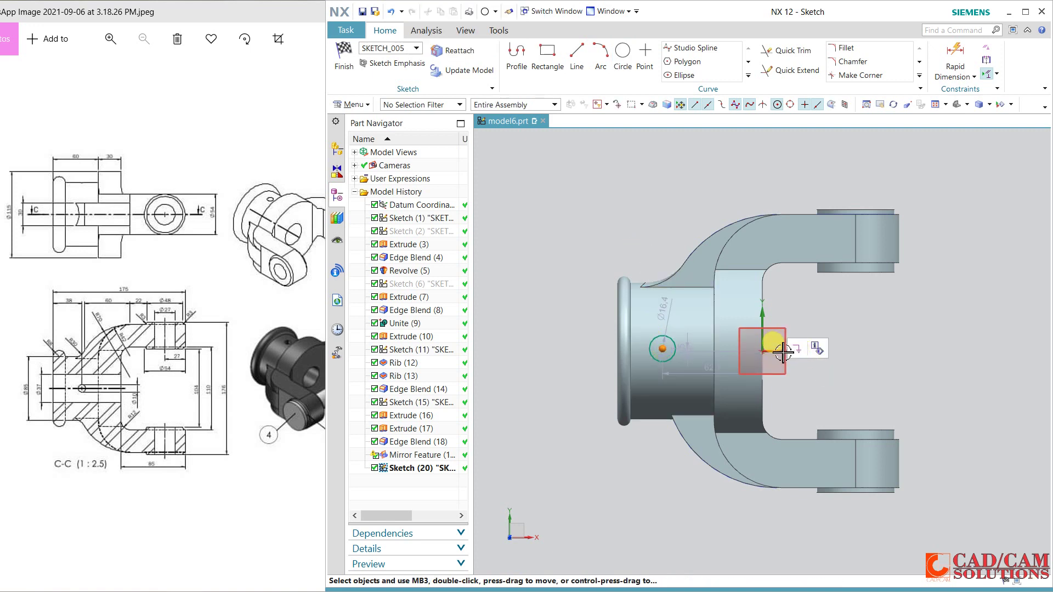
scroll(783, 354, up, 3)
click(795, 336)
click(798, 320)
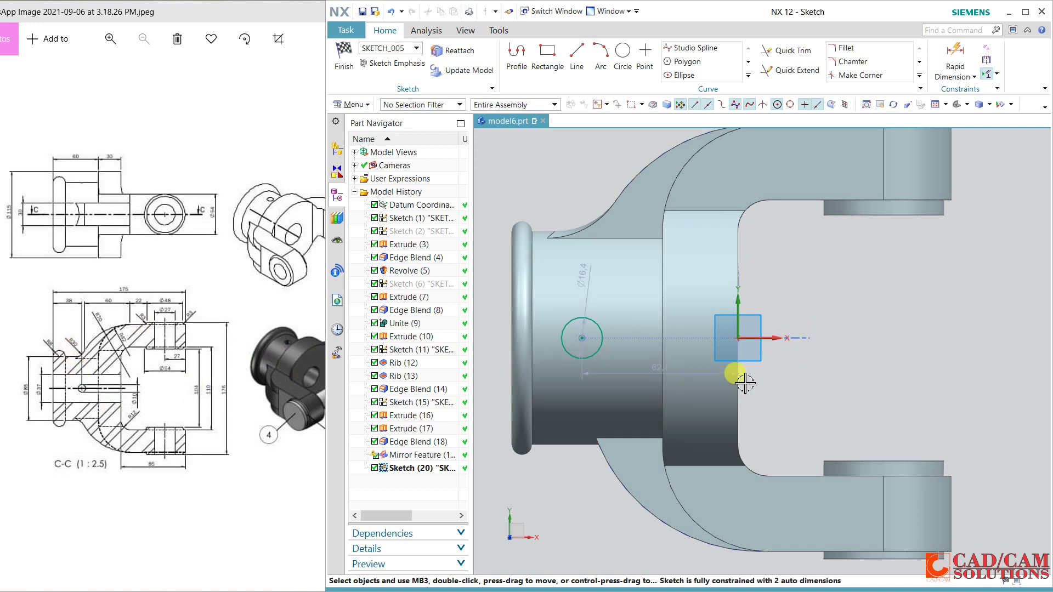
- Dimension the circle's centre 38 mm from the outer end of the flanged hub
scroll(826, 360, down, 1)
click(955, 61)
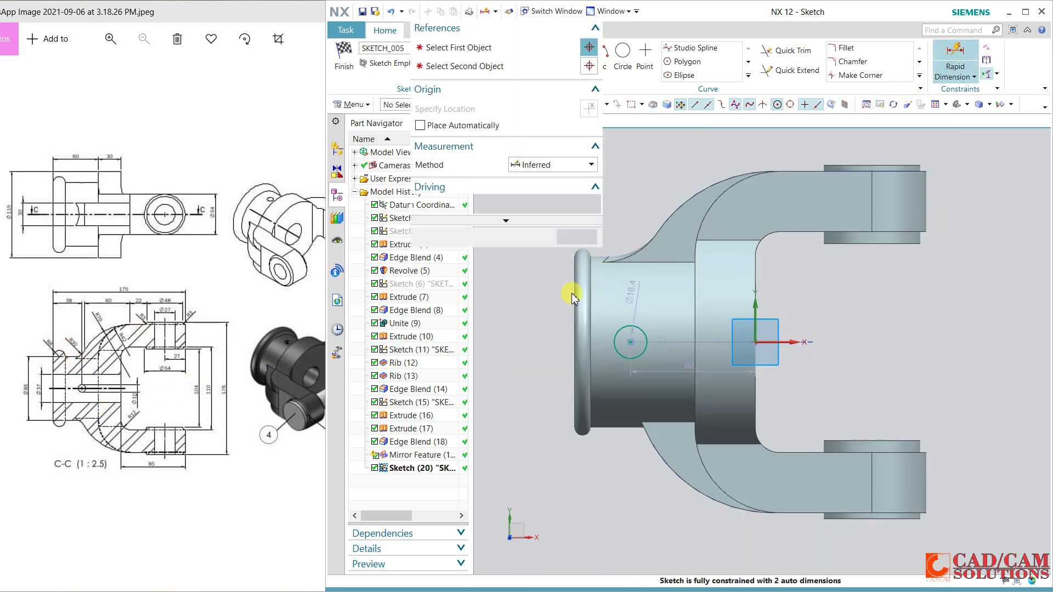
click(578, 283)
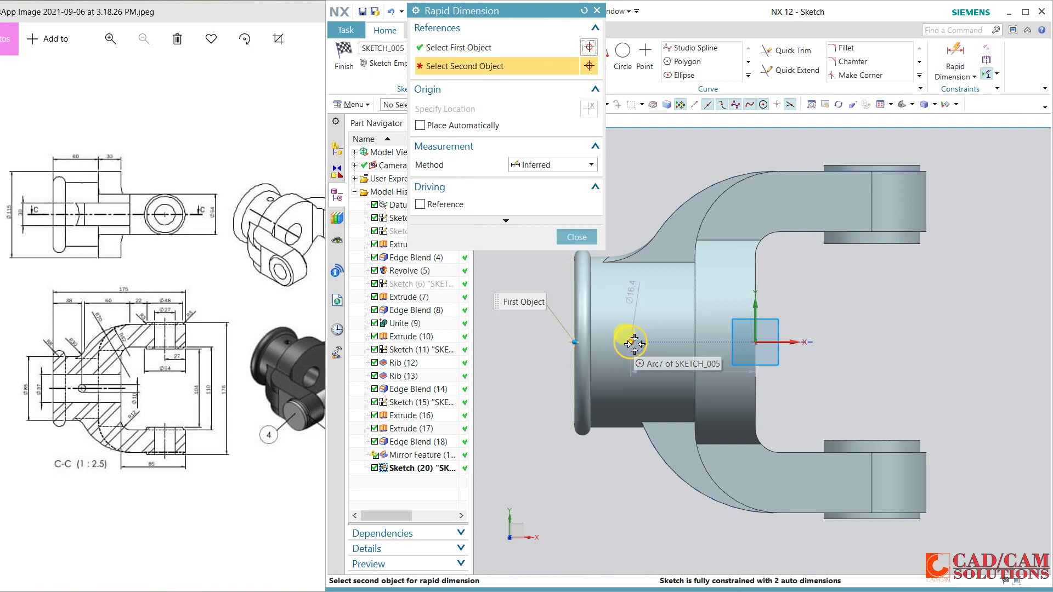
click(623, 224)
click(655, 164)
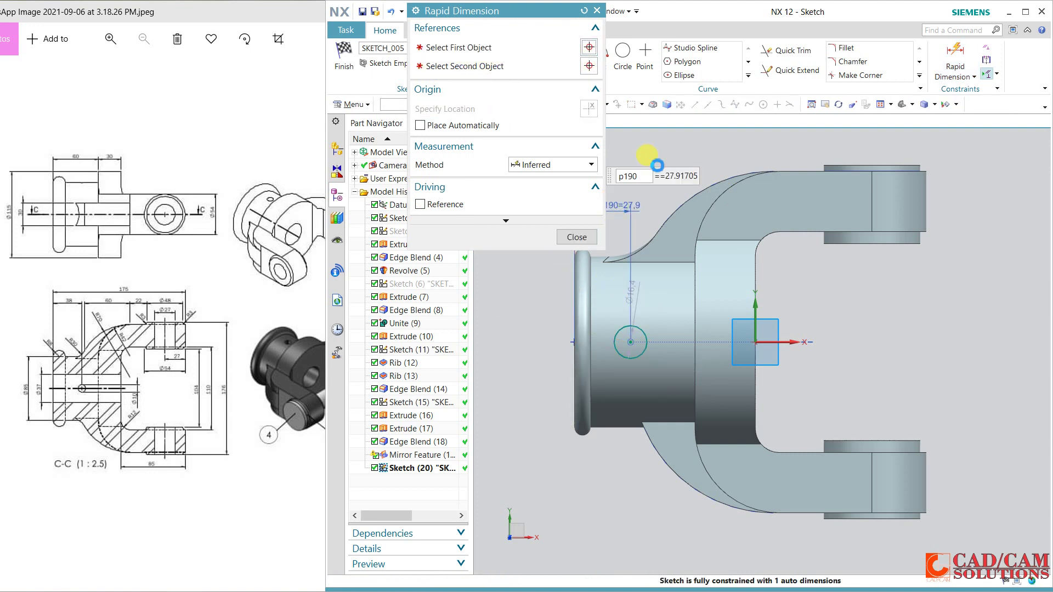
text(38)
key(Return)
click(577, 237)
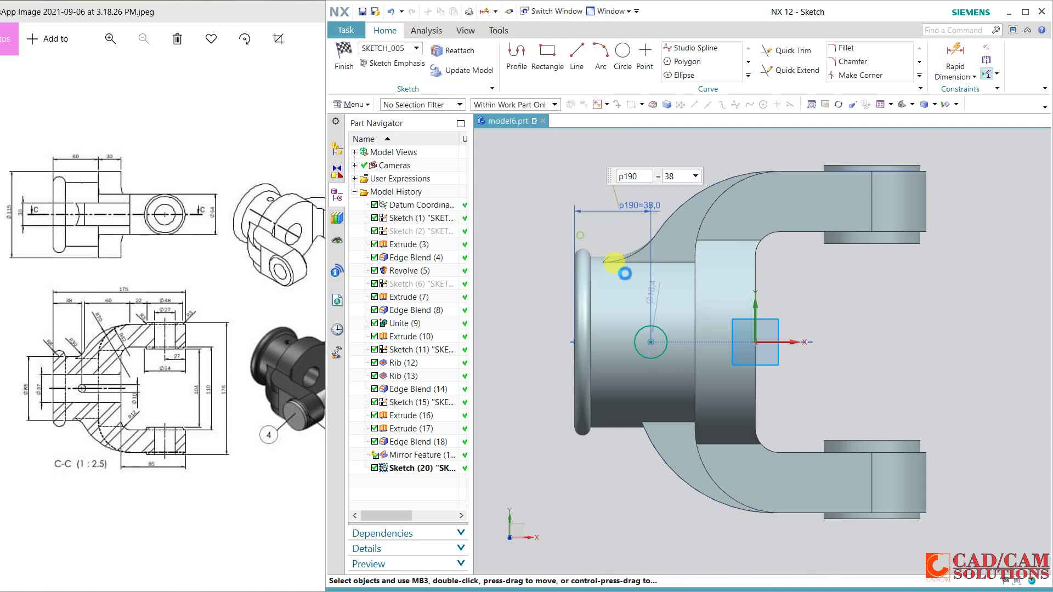
- Set the circle's diameter to 10 mm and finish the sketch
double_click(655, 287)
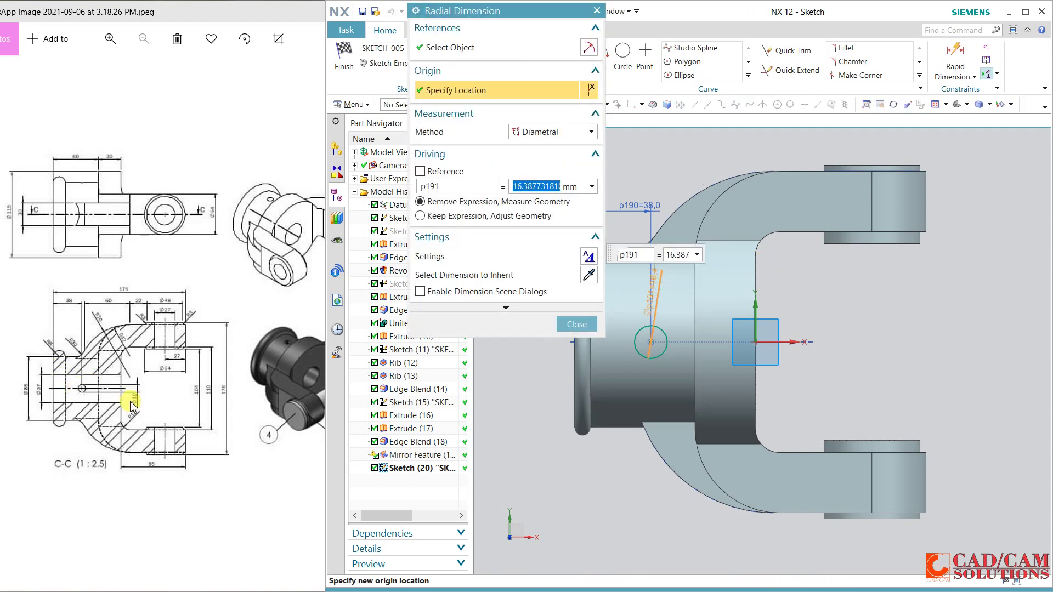
text(10)
key(Return)
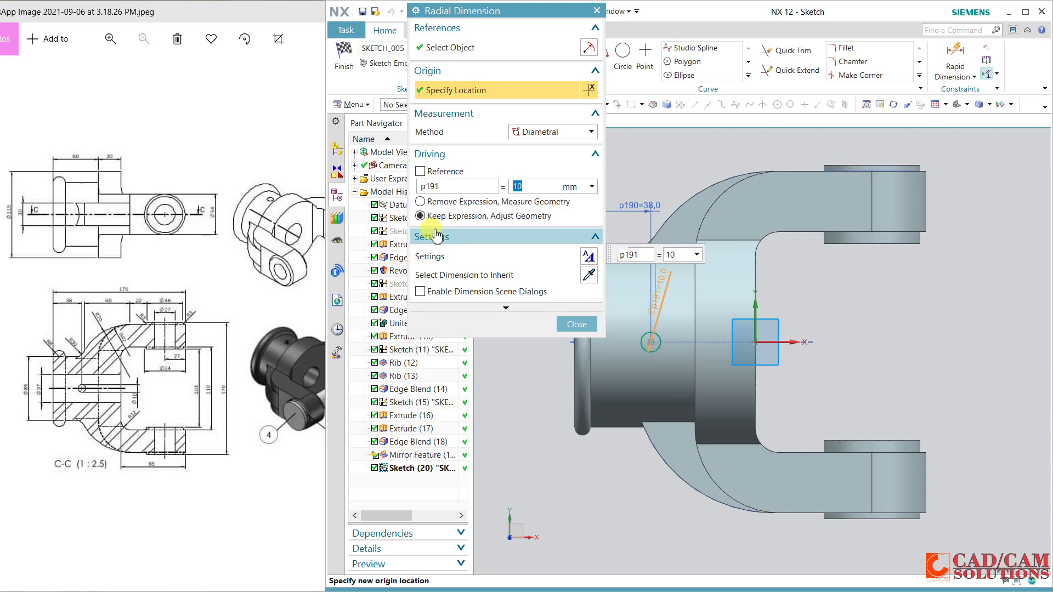
click(323, 65)
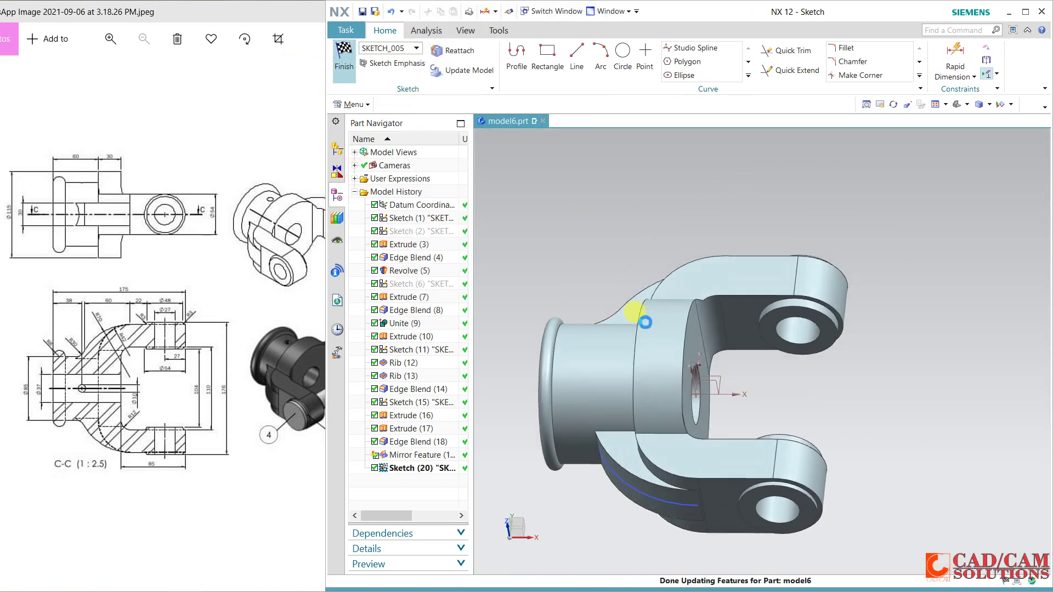
- Extrude the 10 mm circle as a subtraction through one hub wall, starting at about -6 mm and ending at 91 mm
mouse_move(593, 254)
middle_down()
mouse_move(603, 262)
mouse_move(639, 242)
mouse_move(645, 250)
middle_up()
click(420, 60)
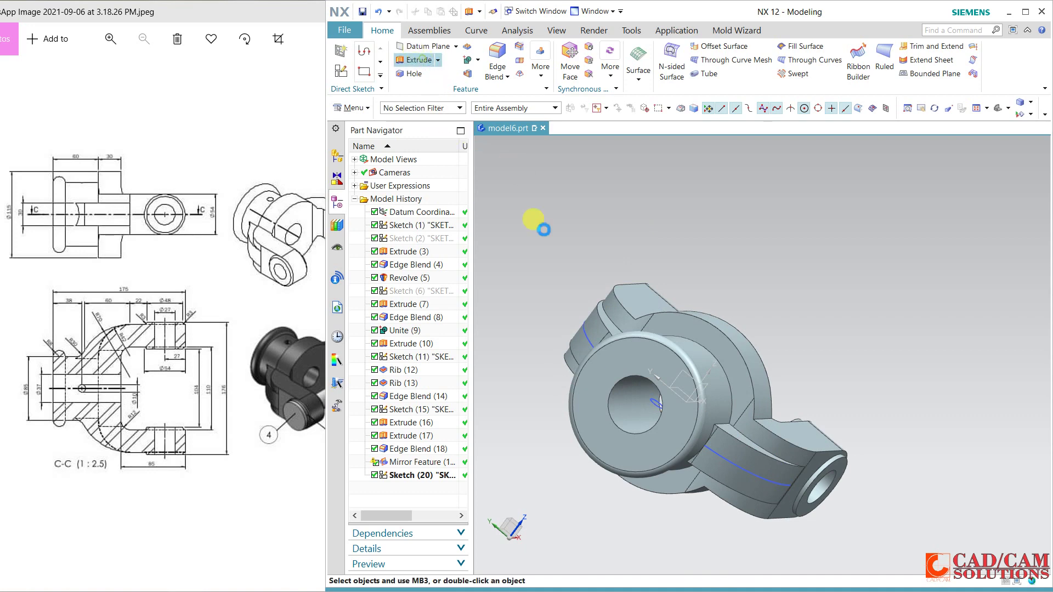
click(653, 405)
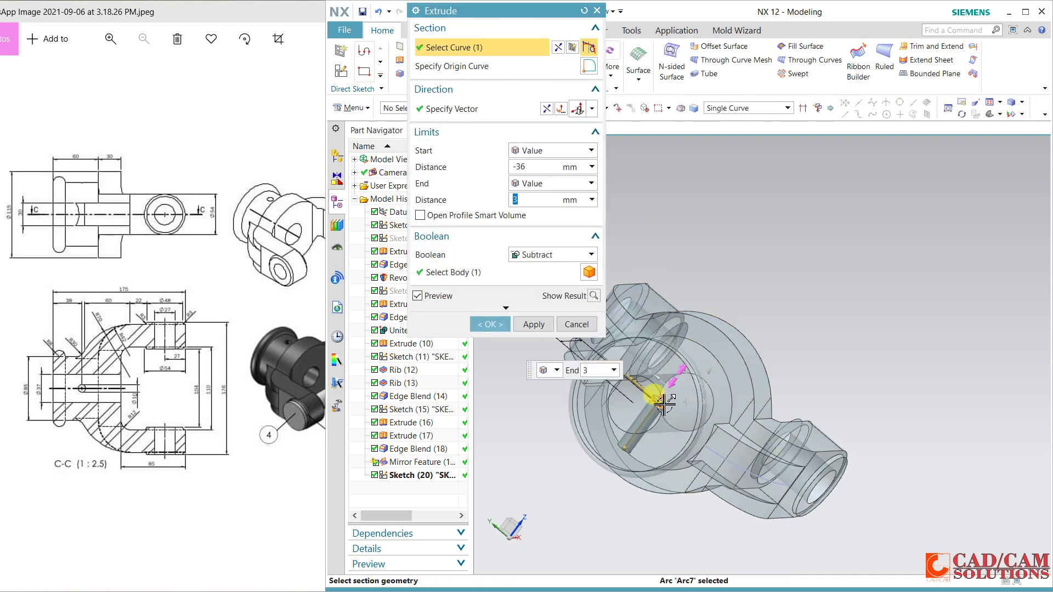
text(91)
key(Return)
drag(629, 453, 658, 414)
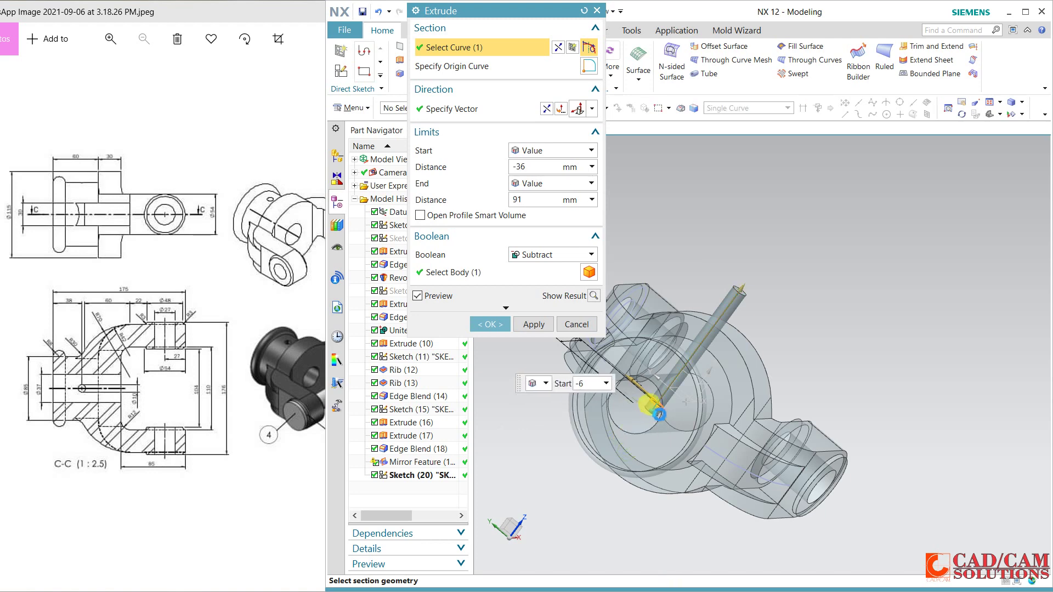
click(499, 326)
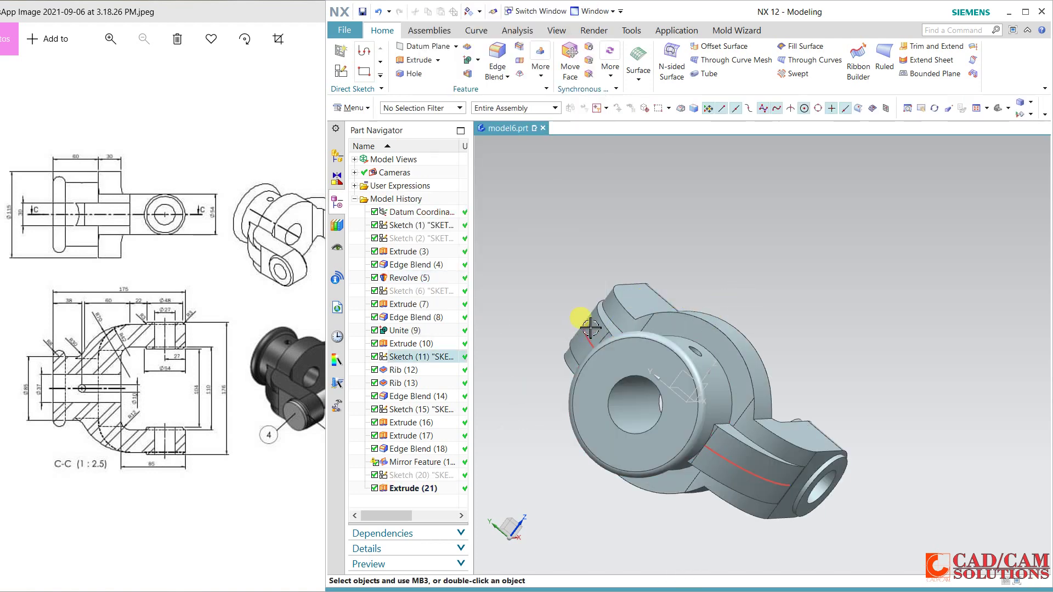
- Hide the rib arc sketch and the boss sketch, and inspect the part from several angles
middle_drag(576, 291, 807, 360)
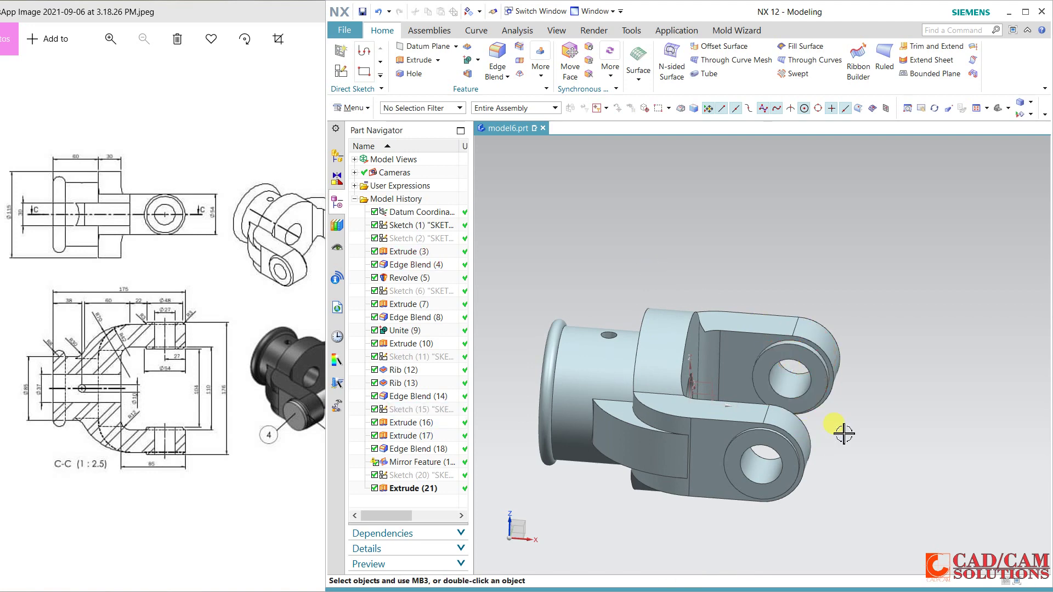
middle_drag(844, 433, 828, 444)
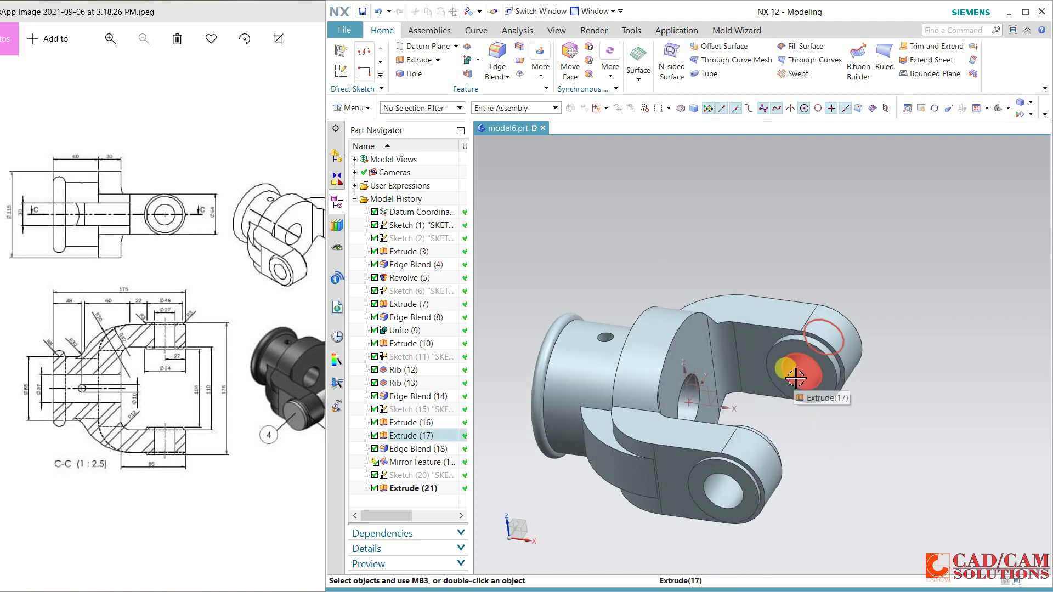
middle_drag(795, 378, 593, 251)
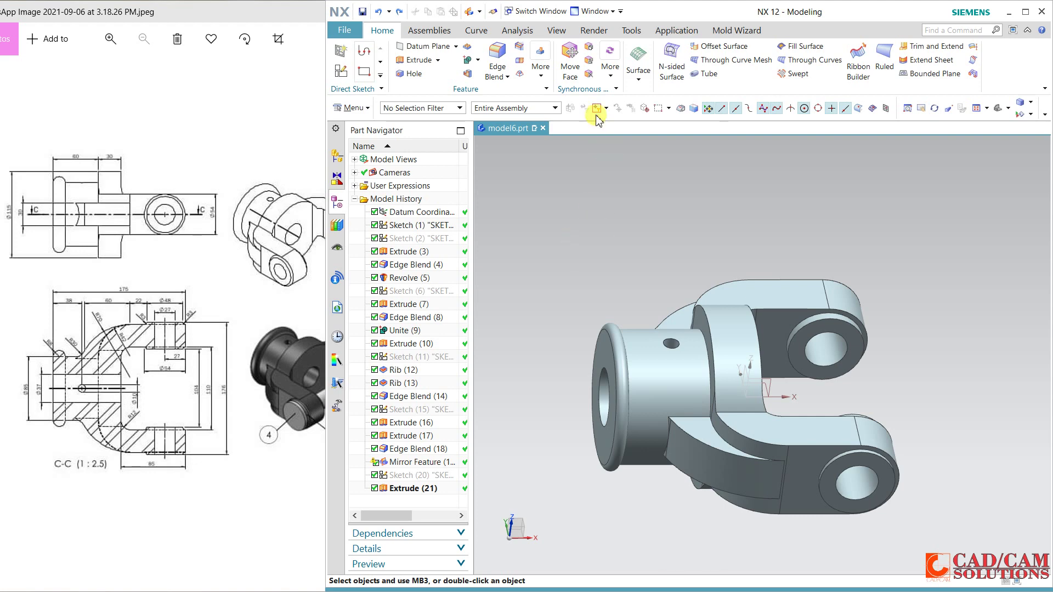
- Blend the base edges of the round bosses on both sides of the fork arm farther from view with a 3 mm radius
key(b)
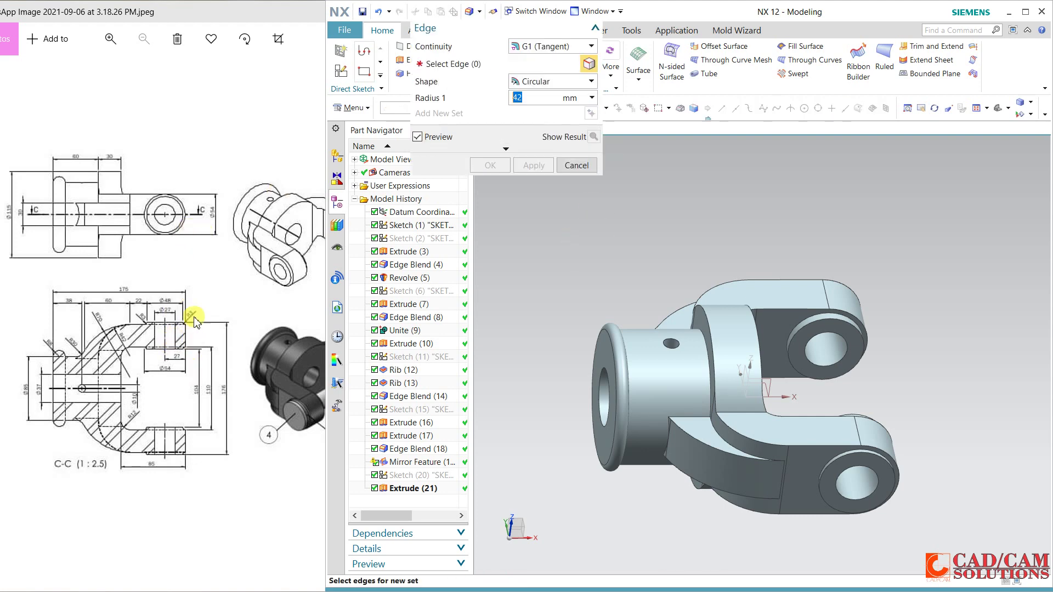
scroll(872, 330, up, 2)
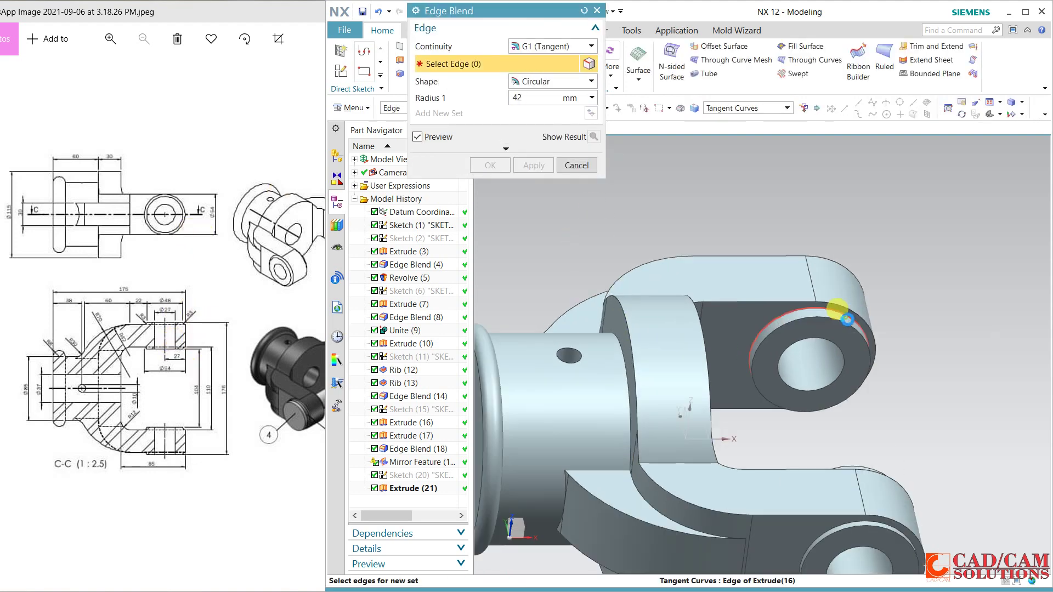
click(848, 318)
text(3)
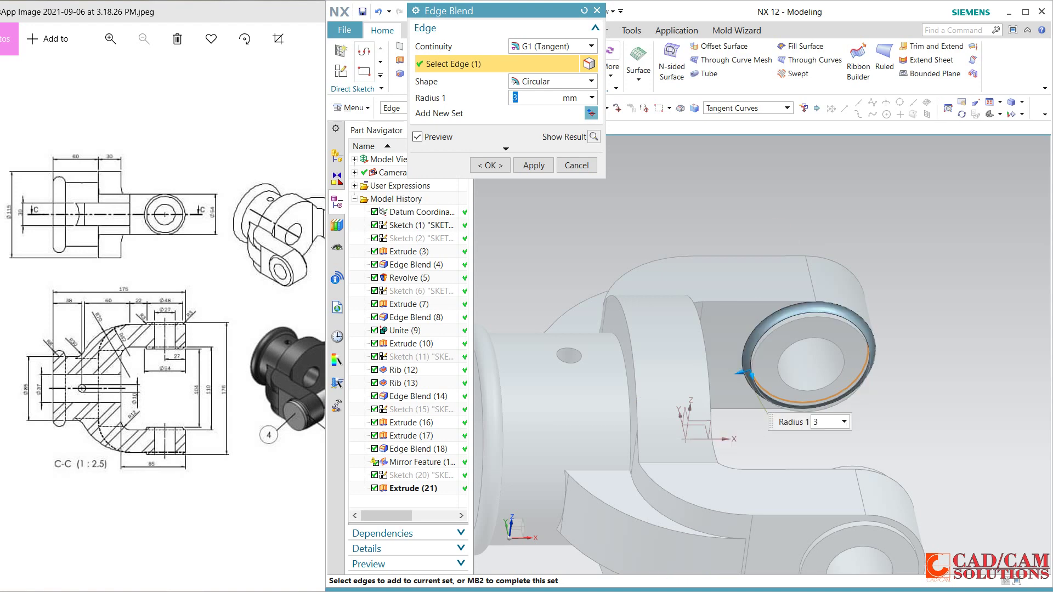
middle_drag(881, 300, 828, 237)
click(853, 206)
click(500, 165)
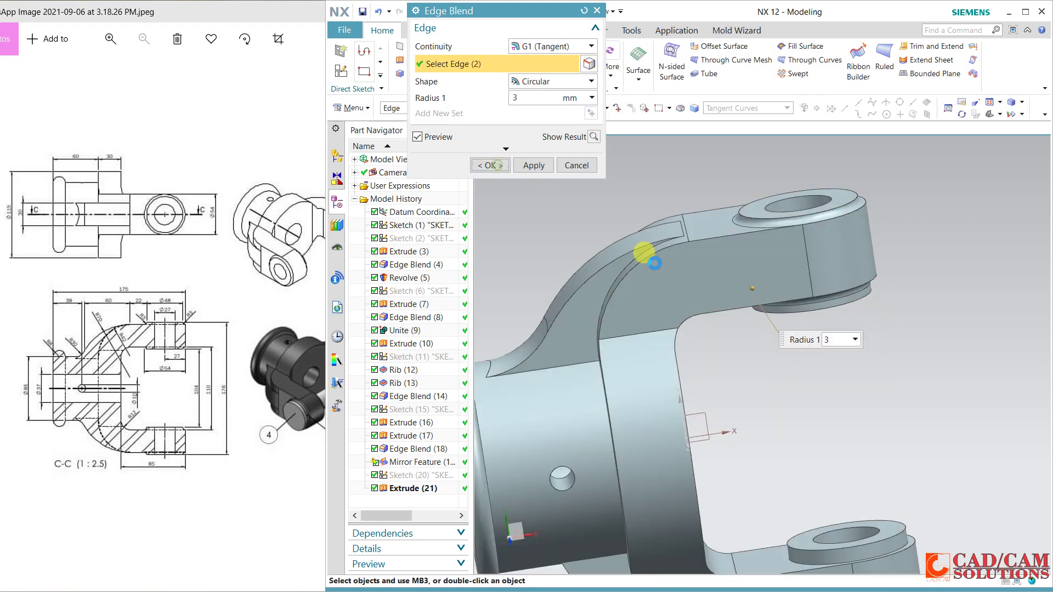
- Try a 30 mm edge blend on the two edges where the side rib's end meets the hub
middle_drag(1005, 401, 735, 399)
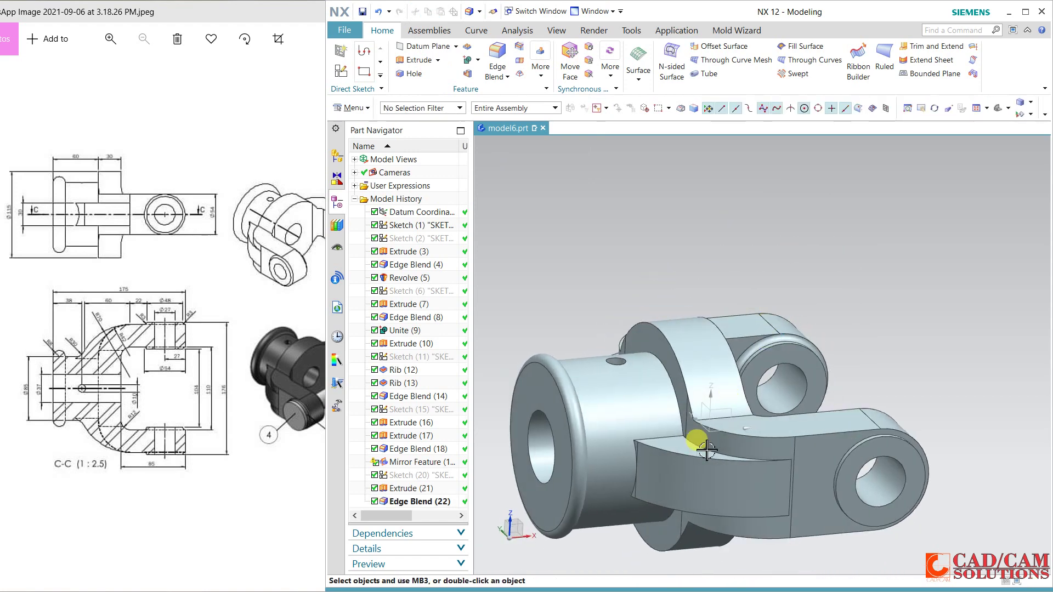
middle_drag(672, 285, 714, 196)
key(b)
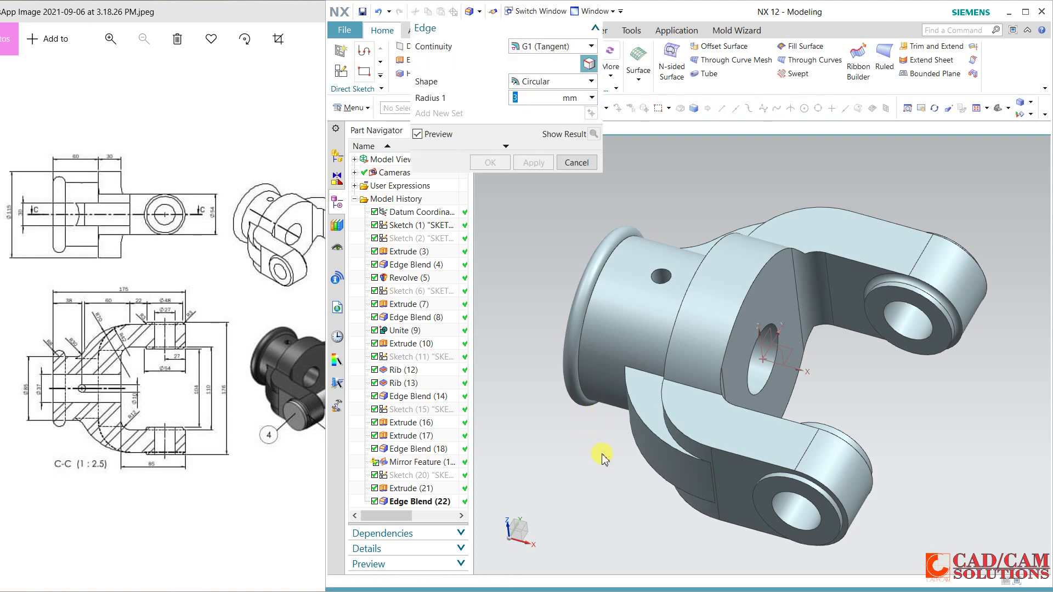
middle_drag(606, 451, 658, 363)
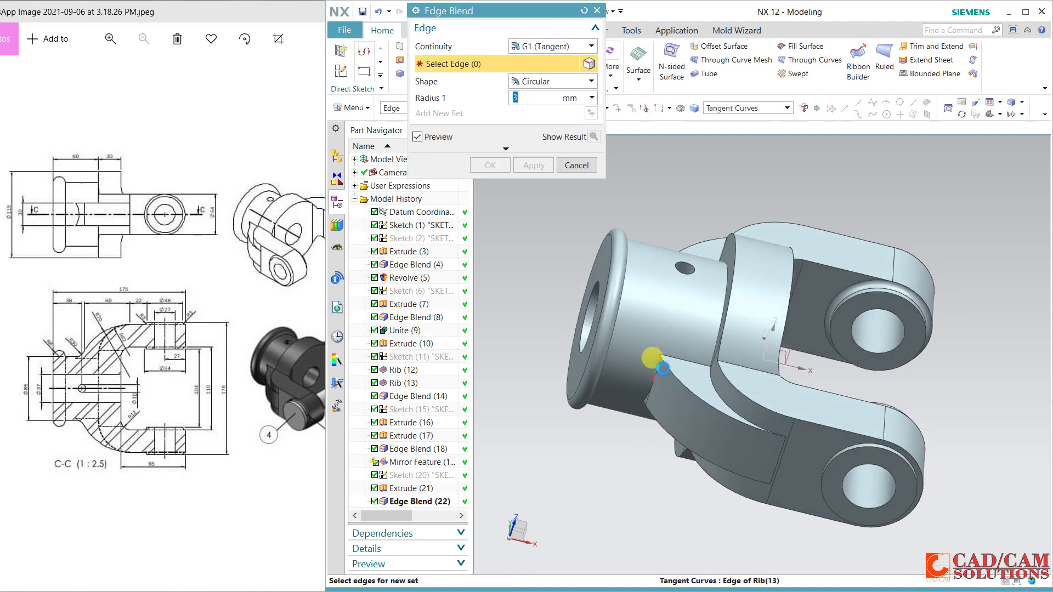
click(658, 363)
text(3)
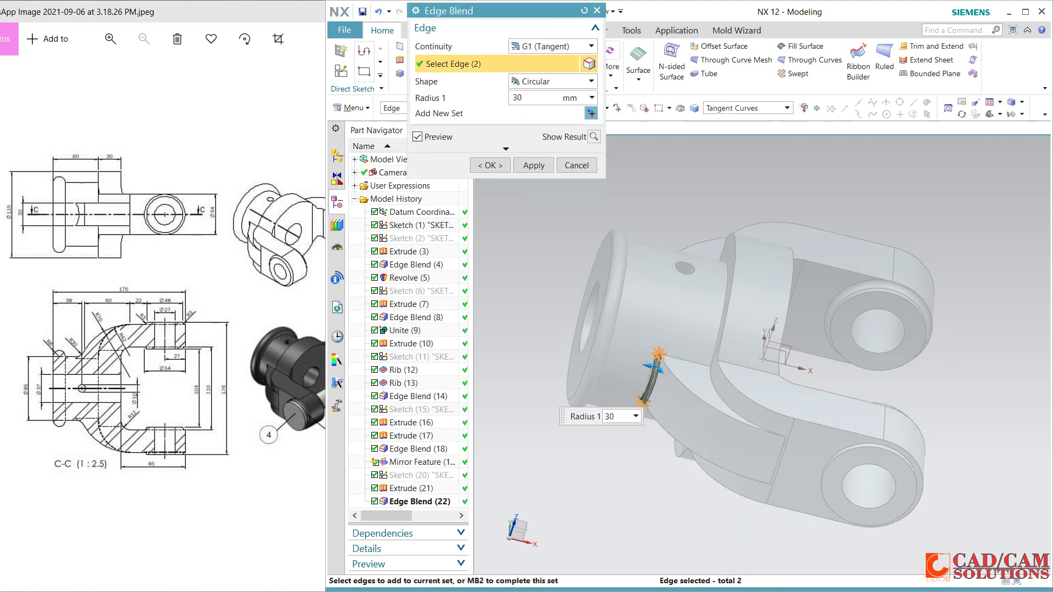
text(0)
key(Return)
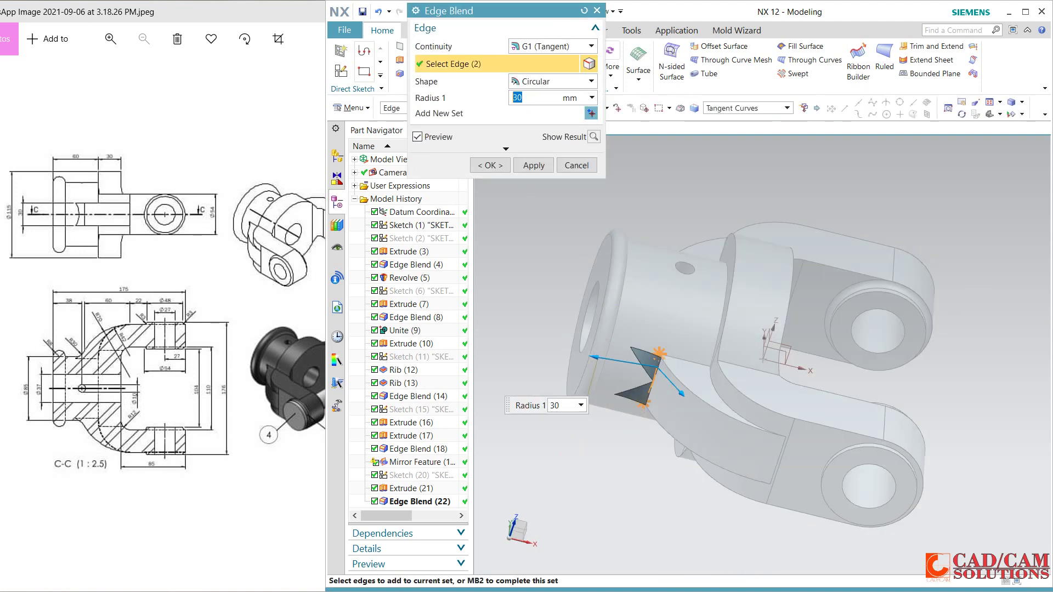
click(491, 166)
- Delete the 30 mm rib edge blend from the model history
middle_drag(489, 219, 553, 274)
scroll(441, 493, down, 1)
click(438, 501)
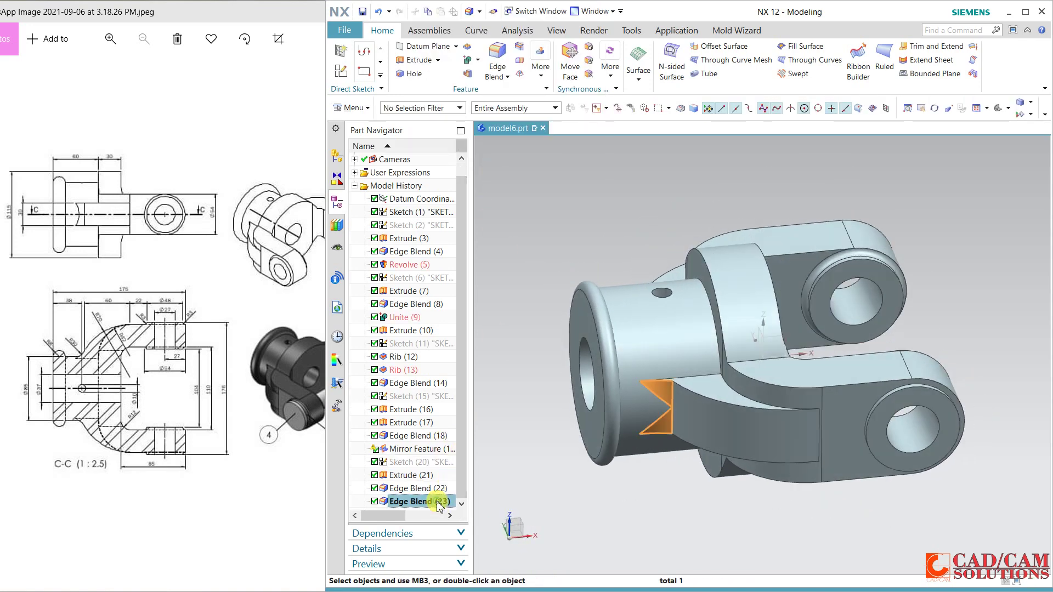
right_click(438, 502)
click(548, 445)
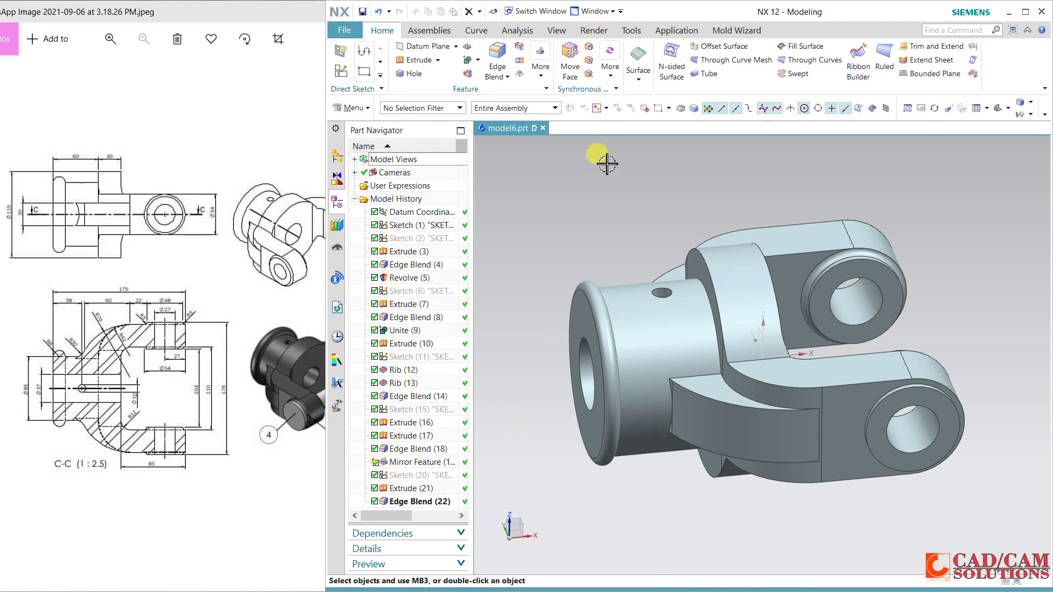
- Trim the solid body at the datum's XZ plane, reversing the direction to keep the half with the blended bosses
click(735, 275)
click(513, 109)
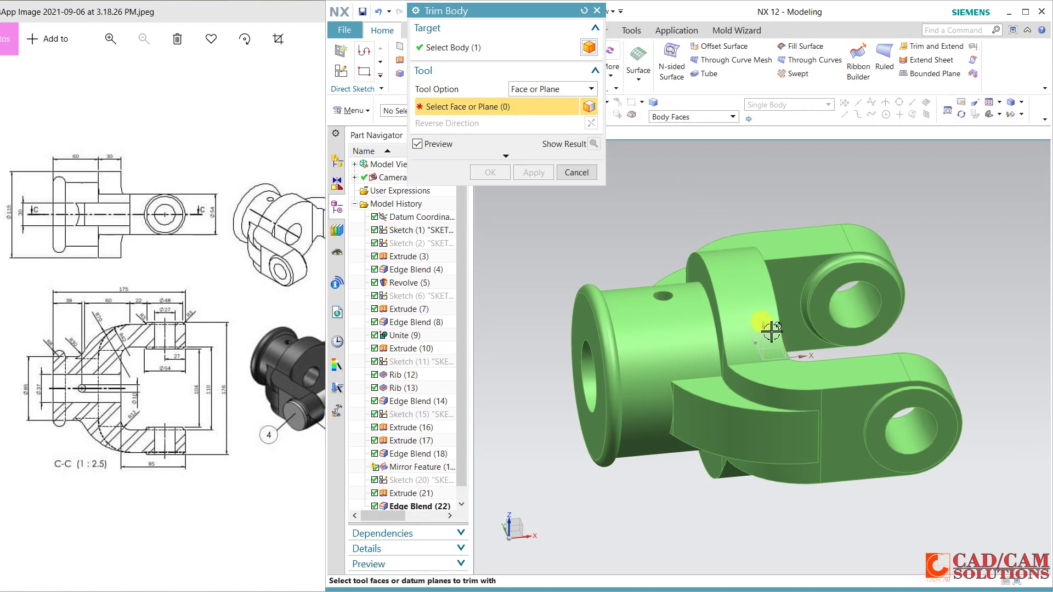
click(789, 337)
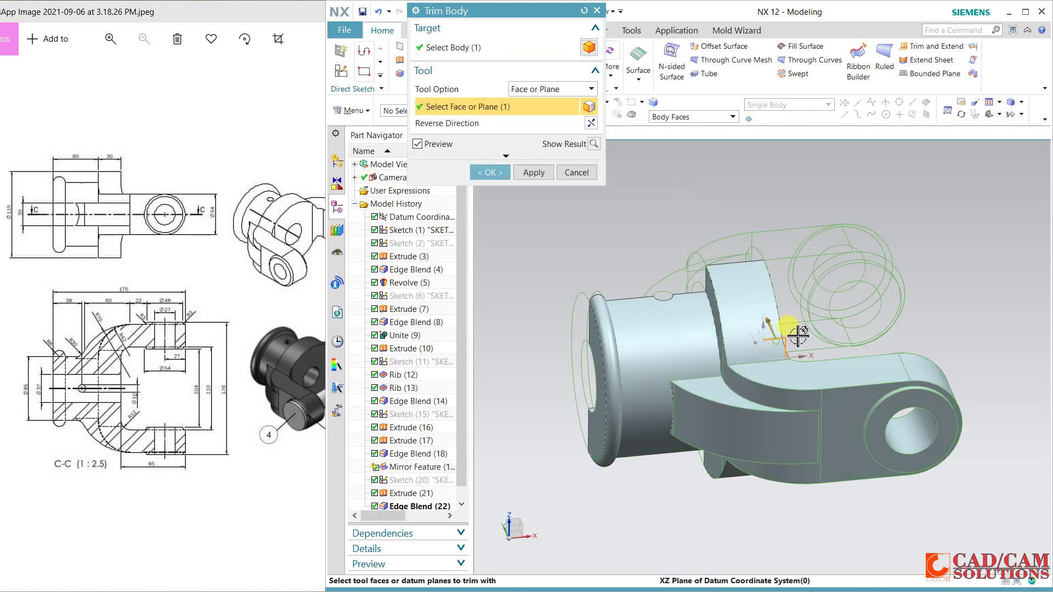
click(591, 124)
click(488, 173)
middle_drag(735, 263, 701, 235)
middle_drag(625, 351, 523, 216)
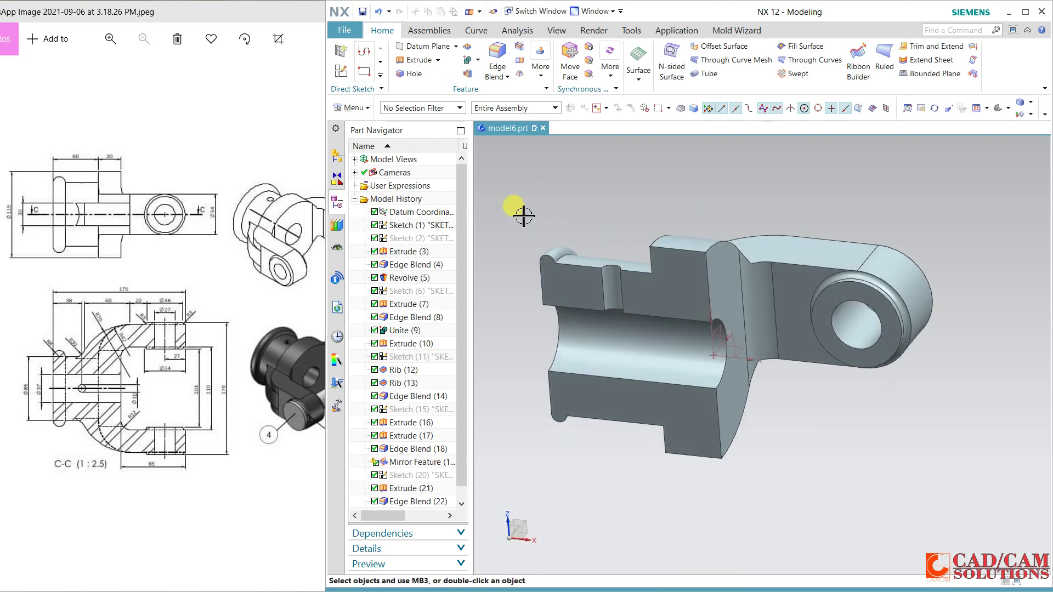
- Mirror the trimmed half body across the datum's XZ plane with Mirror Geometry
click(357, 108)
mouse_move(365, 163)
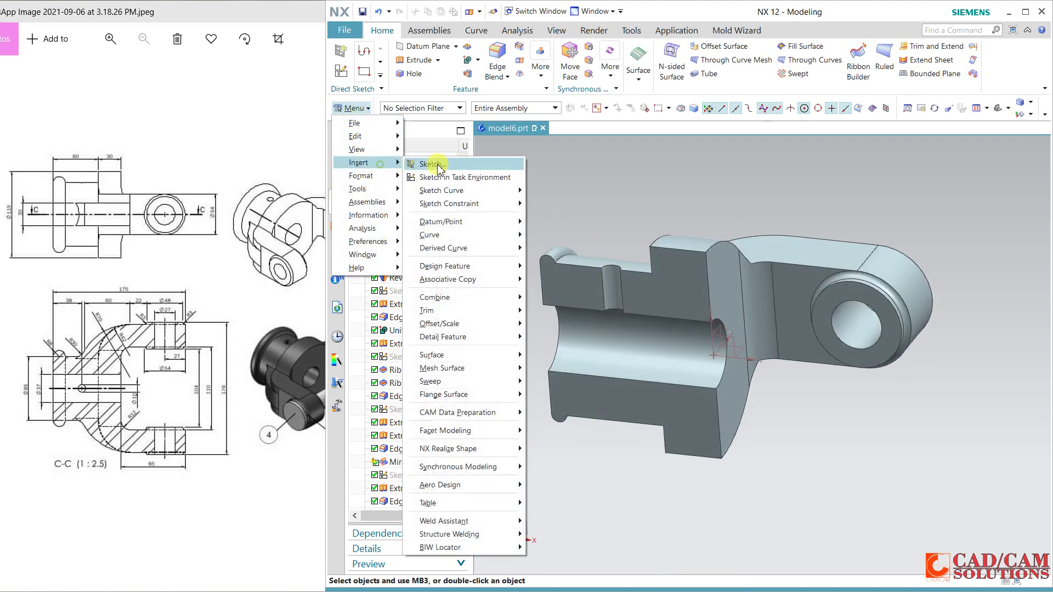
mouse_move(502, 274)
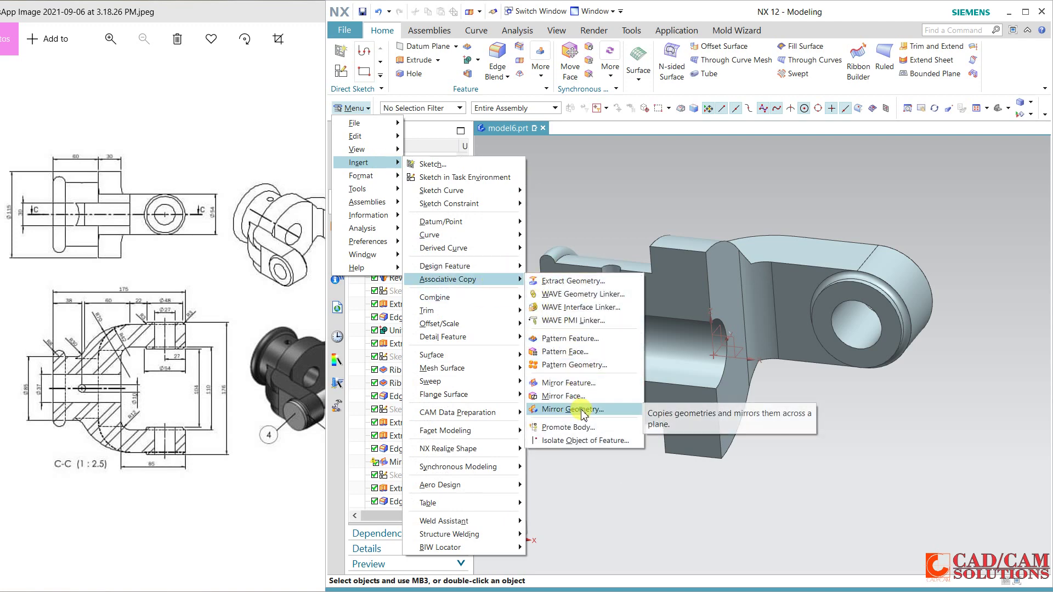
click(582, 412)
click(696, 271)
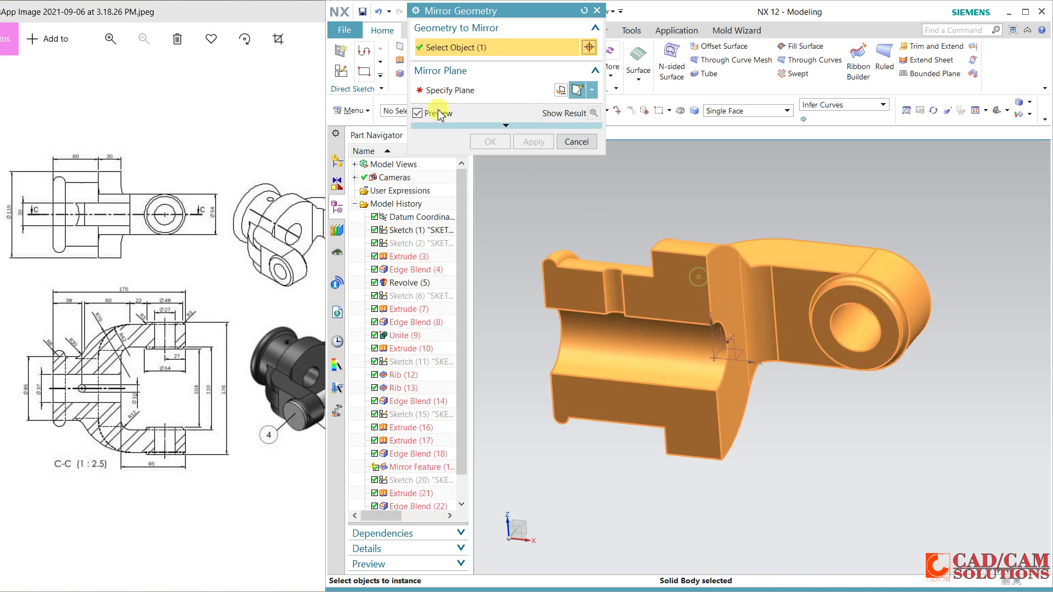
click(493, 90)
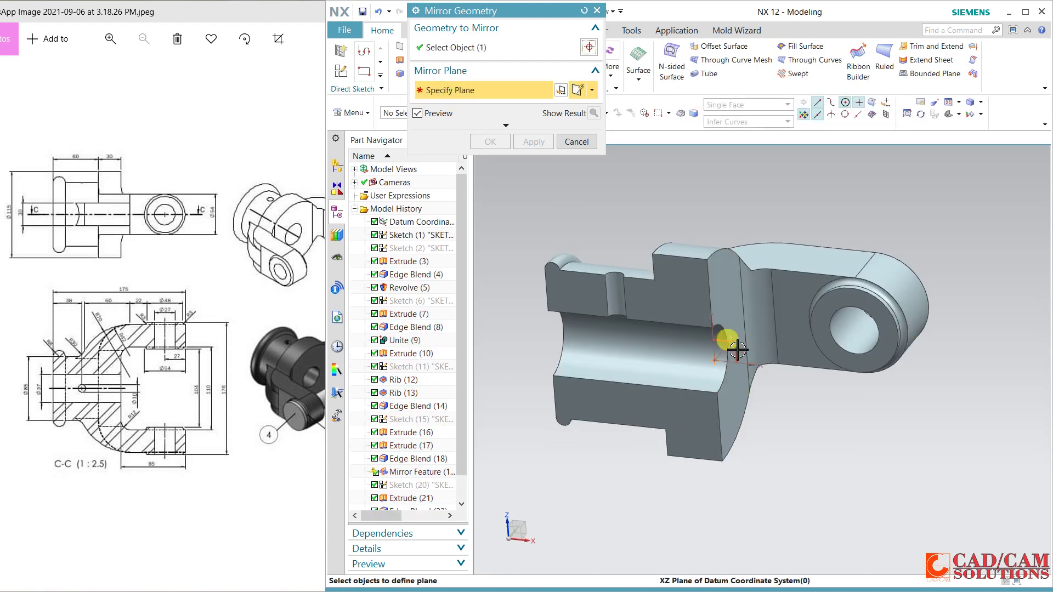
click(737, 349)
click(497, 146)
- Unite the mirrored half with the original half into a single body
mouse_move(556, 201)
middle_down()
mouse_move(559, 260)
mouse_move(559, 227)
mouse_move(538, 206)
mouse_move(553, 195)
middle_up()
click(658, 303)
click(658, 307)
click(480, 157)
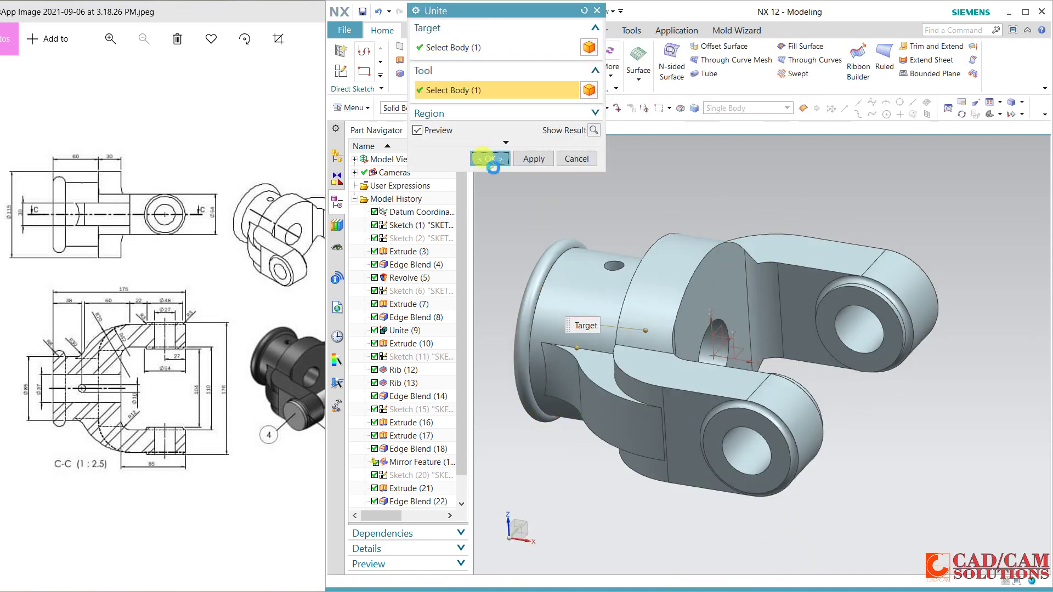
- Maximize the modelling window around the fork part and bring up the view and visualization commands
middle_drag(541, 169, 595, 261)
scroll(540, 230, up, 2)
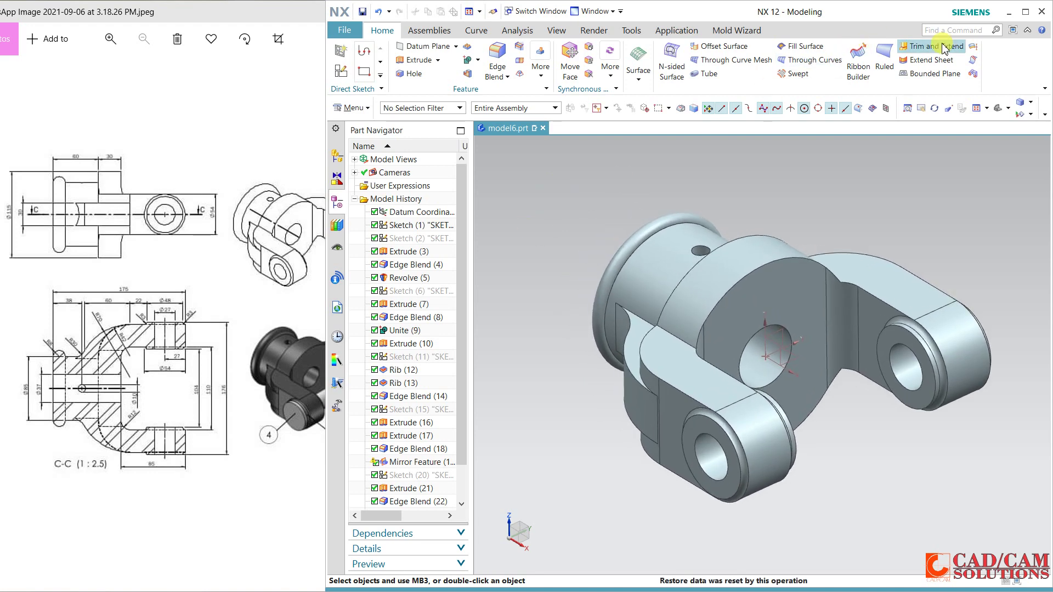
click(1026, 12)
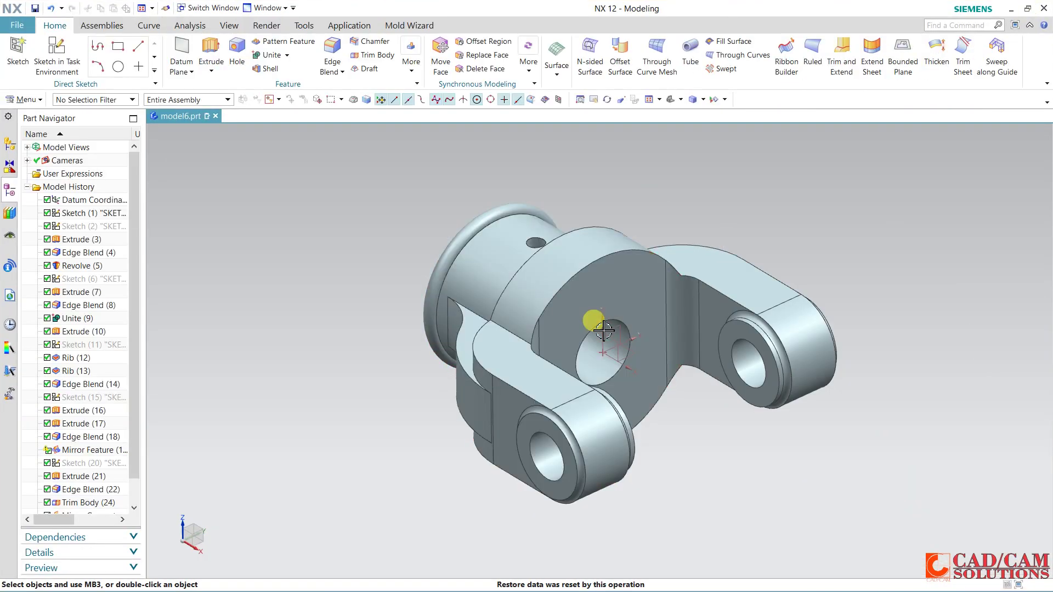
scroll(550, 270, up, 1)
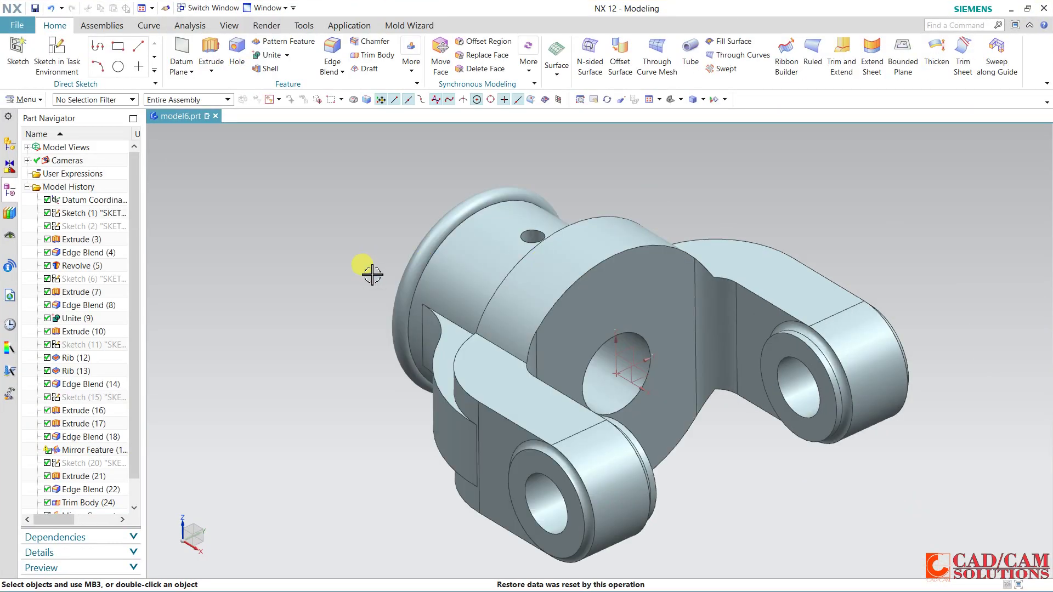
middle_drag(356, 269, 357, 268)
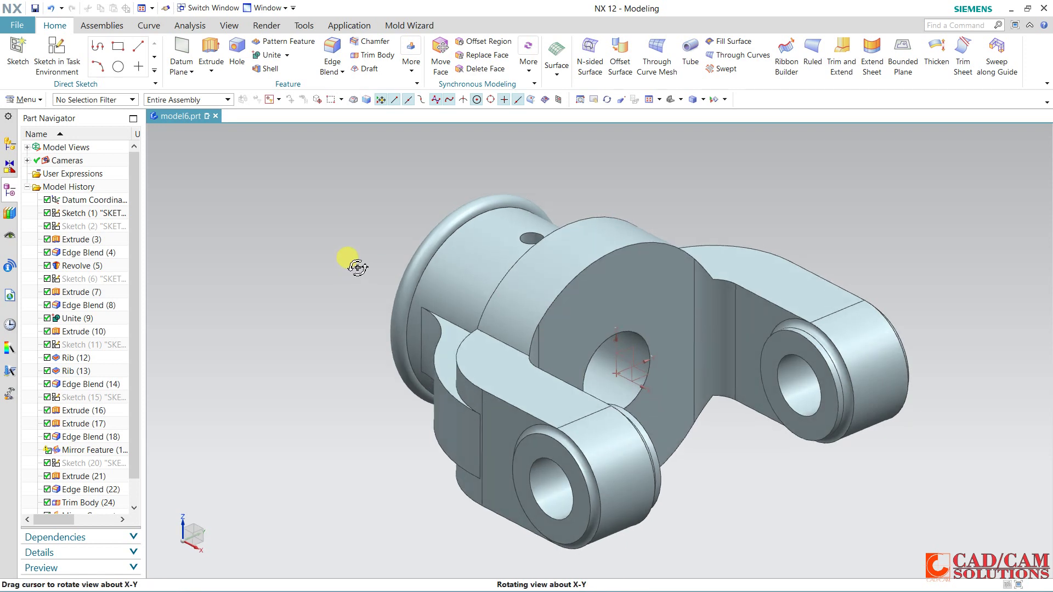
click(229, 26)
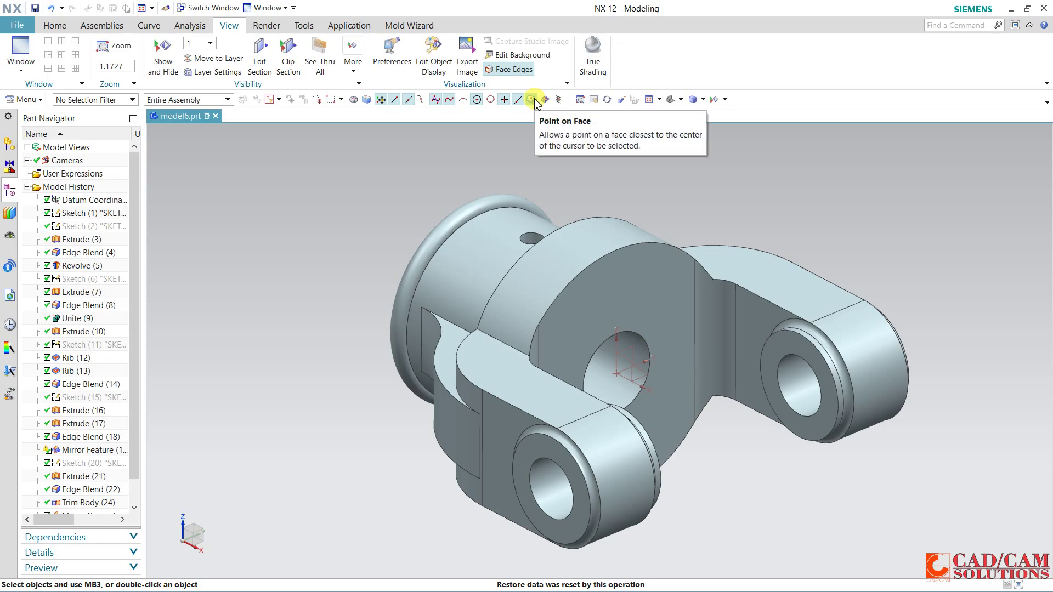